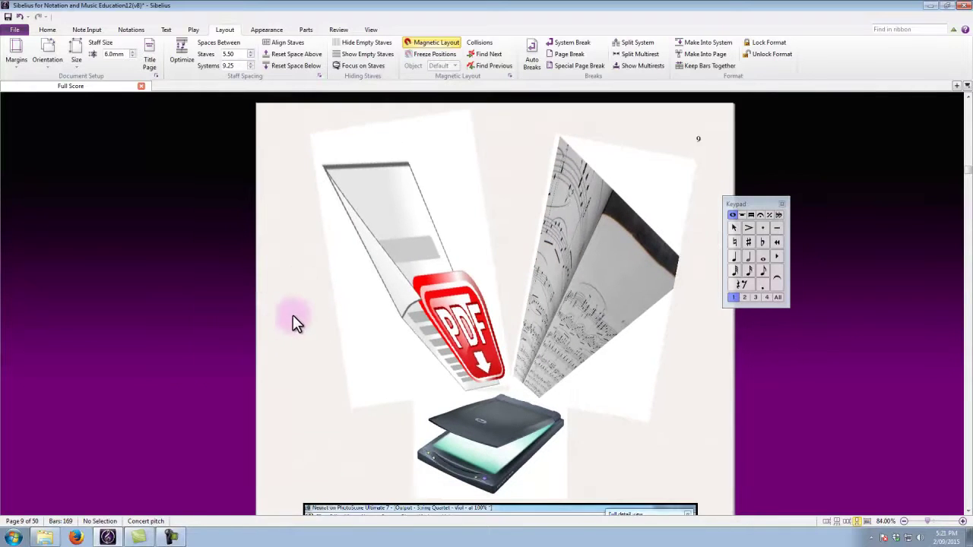
- Pan down page 9 to inspect the embedded PhotoScore screenshot, then continue to page 10
{"action": "left_click_drag", "start_coordinate": [281, 316], "coordinate": [277, 292]}
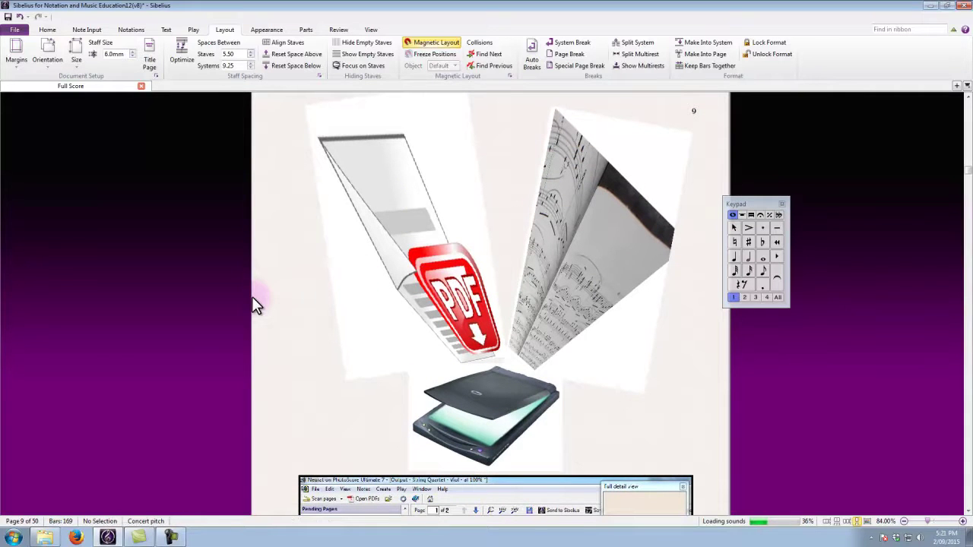
{"action": "left_click_drag", "start_coordinate": [283, 431], "coordinate": [289, 238]}
{"action": "left_click_drag", "start_coordinate": [273, 396], "coordinate": [273, 360]}
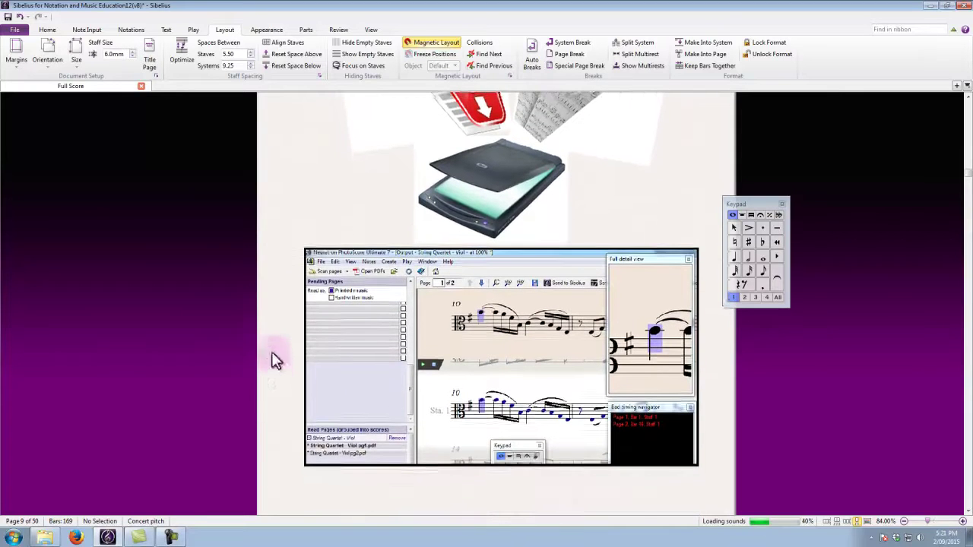
{"action": "scroll", "coordinate": [271, 355], "scroll_direction": "up", "scroll_amount": 5}
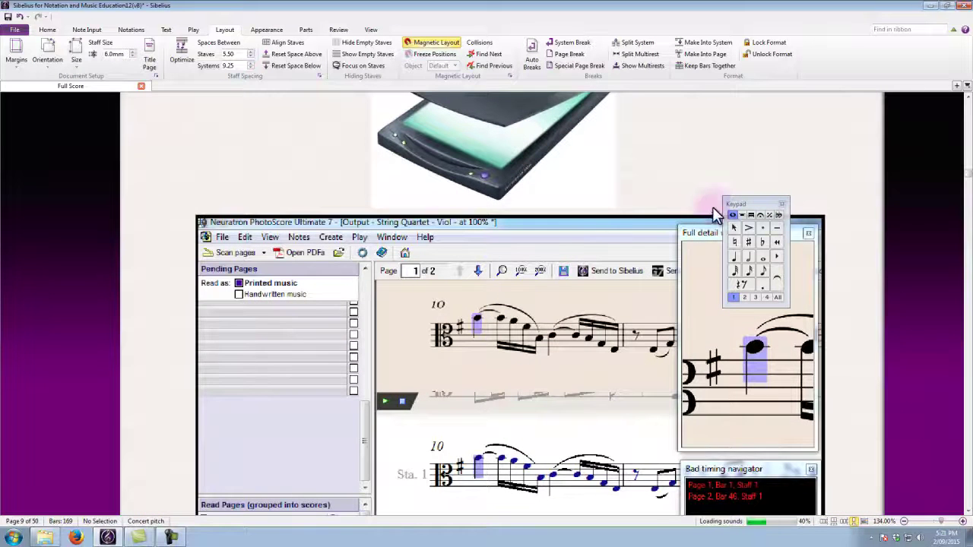
{"action": "left_click_drag", "start_coordinate": [144, 321], "coordinate": [146, 249]}
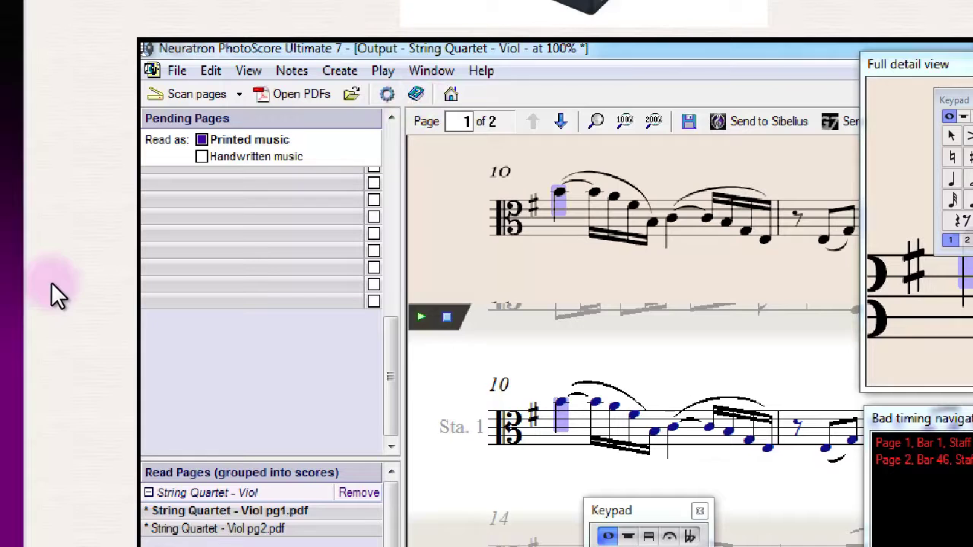
{"action": "left_click", "coordinate": [75, 439]}
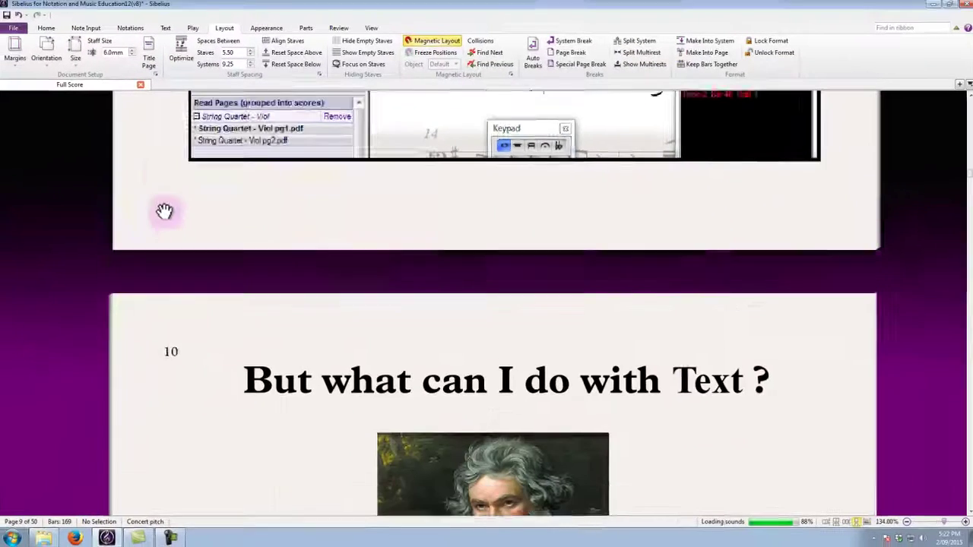
- Zoom out on page 10 until its 'As you can' text art fits in view
{"action": "left_click_drag", "start_coordinate": [163, 210], "coordinate": [163, 175]}
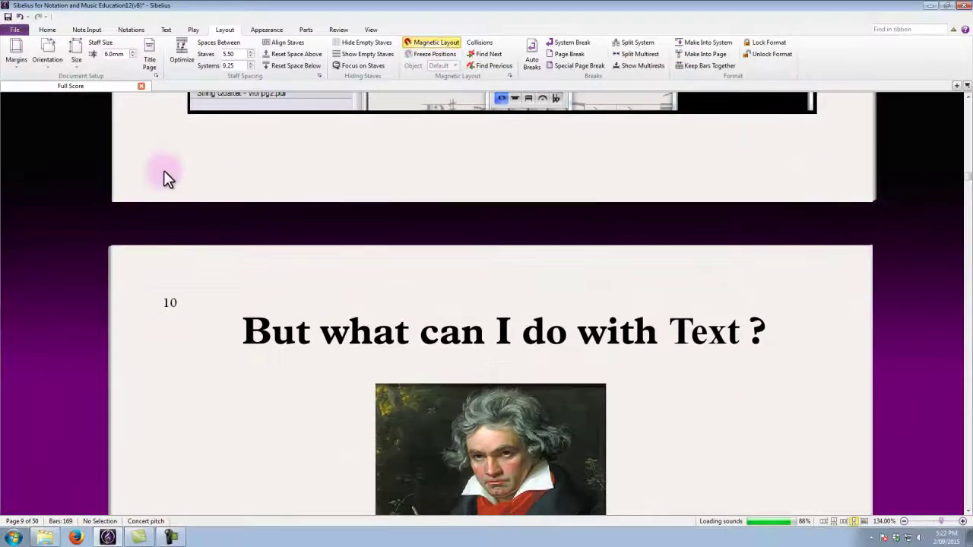
{"action": "key", "text": "ctrl+minus"}
{"action": "scroll", "coordinate": [224, 443], "scroll_direction": "down", "scroll_amount": 1}
{"action": "left_click_drag", "start_coordinate": [223, 444], "coordinate": [218, 262]}
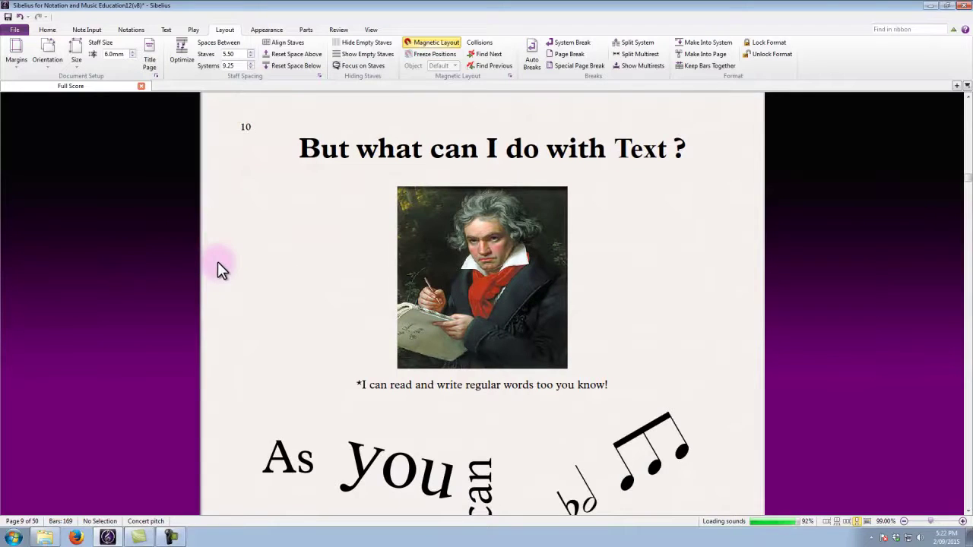
{"action": "key", "text": "ctrl+minus"}
{"action": "key", "text": "ctrl+minus"}
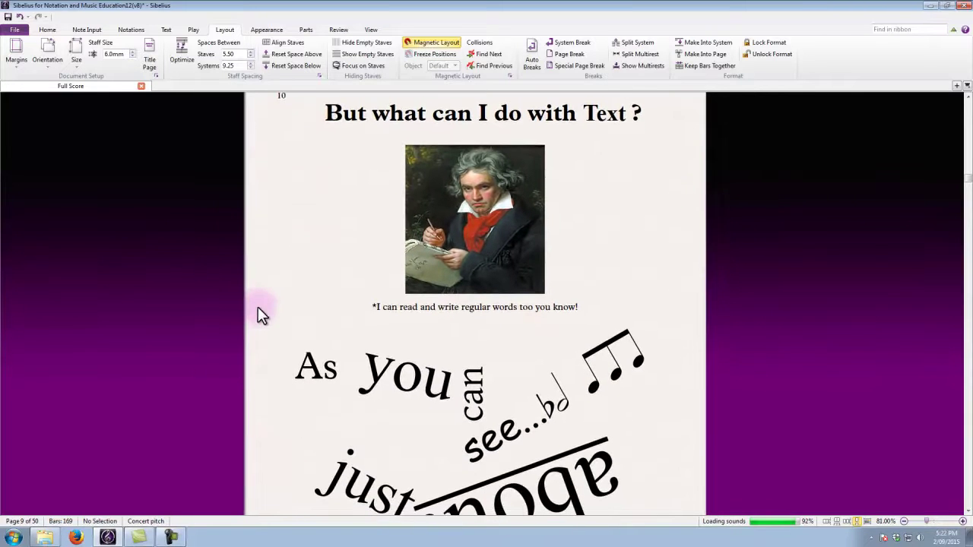
{"action": "key", "text": "ctrl+minus"}
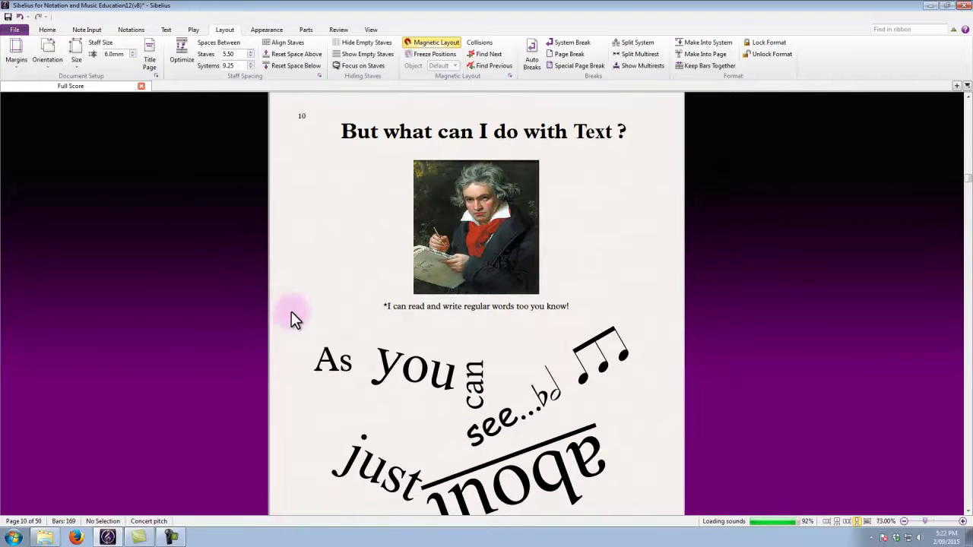
{"action": "scroll", "coordinate": [291, 300], "scroll_direction": "down", "scroll_amount": 1}
{"action": "key", "text": "ctrl+minus"}
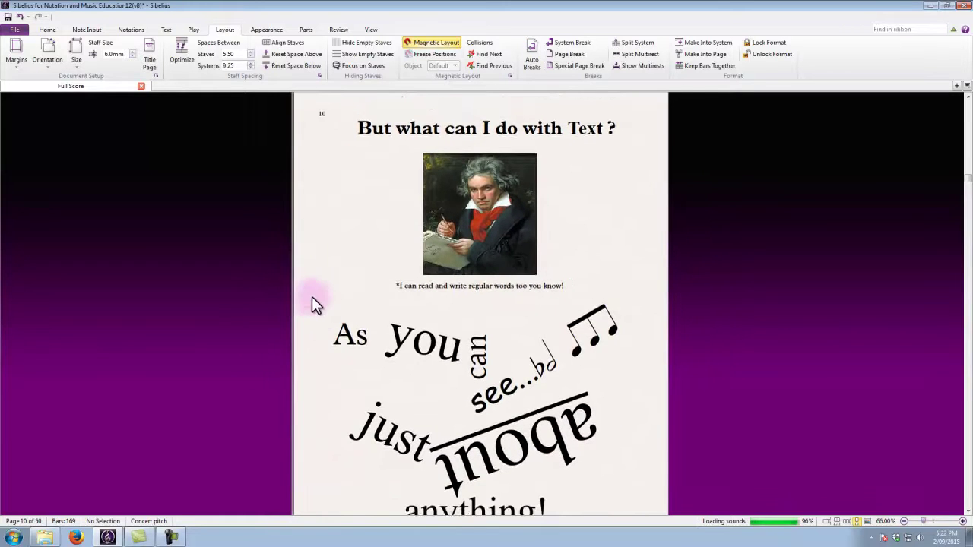
{"action": "mouse_move", "coordinate": [311, 304]}
{"action": "left_mouse_down"}
{"action": "mouse_move", "coordinate": [311, 272]}
{"action": "mouse_move", "coordinate": [316, 291]}
{"action": "left_mouse_up"}
{"action": "scroll", "coordinate": [317, 290], "scroll_direction": "down", "scroll_amount": 1}
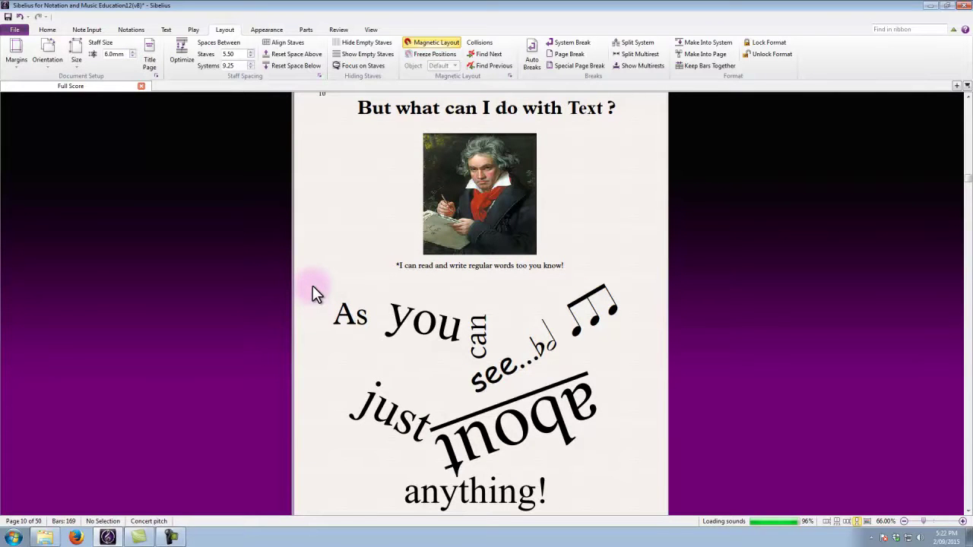
- Drag the portrait caption's box to rewrap it, then leave it on one line
{"action": "left_click", "coordinate": [539, 275]}
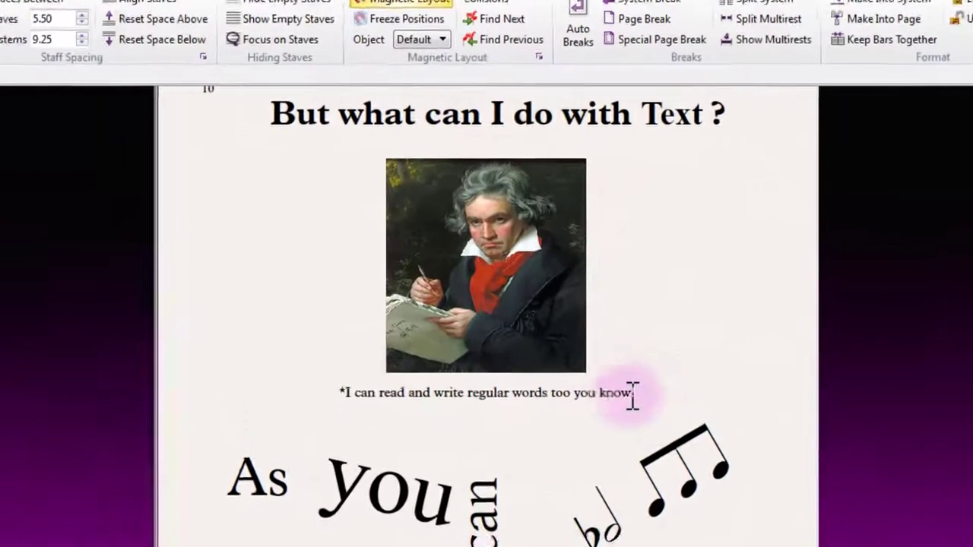
{"action": "left_click_drag", "start_coordinate": [652, 433], "coordinate": [662, 456]}
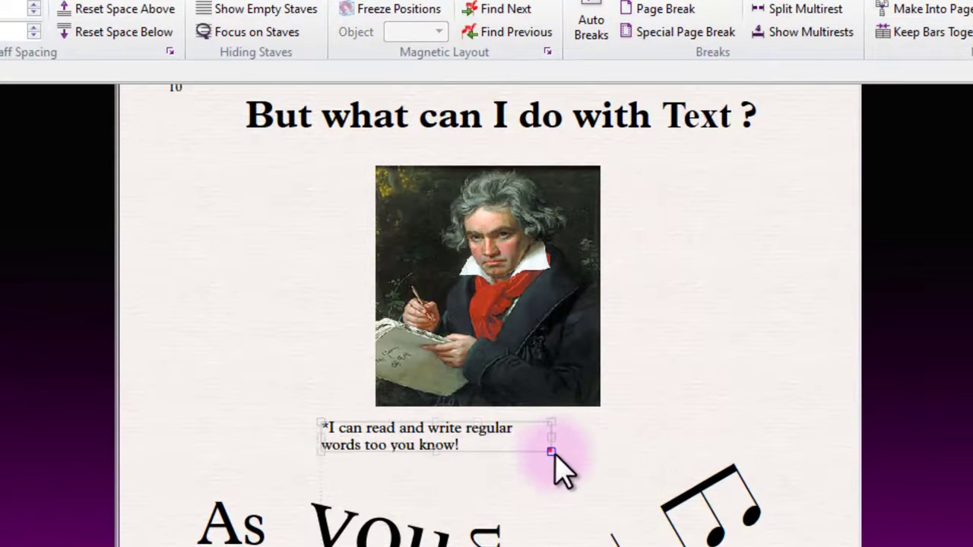
{"action": "left_click", "coordinate": [244, 302]}
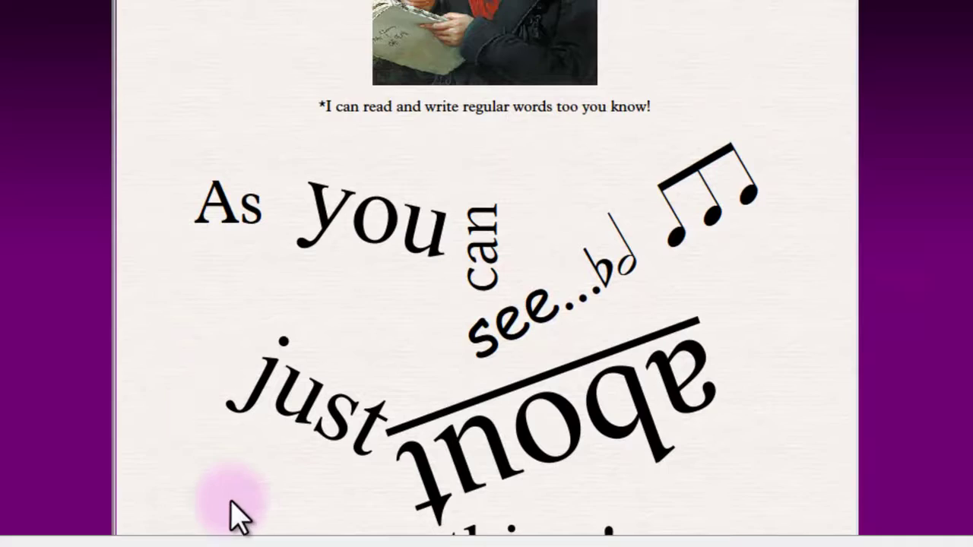
- Scroll past the text art onto the next page of the score
{"action": "scroll", "coordinate": [238, 514], "scroll_direction": "down", "scroll_amount": 1}
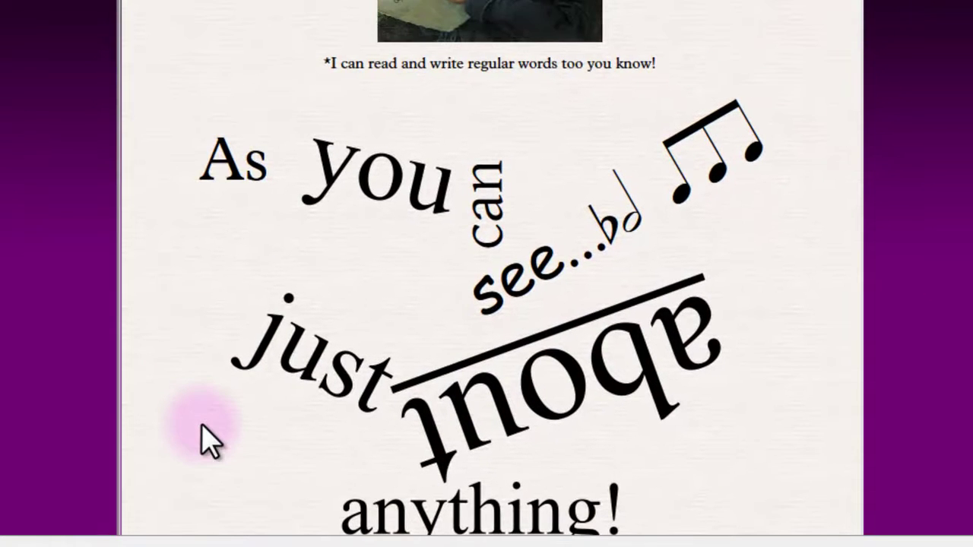
{"action": "scroll", "coordinate": [201, 425], "scroll_direction": "down", "scroll_amount": 1}
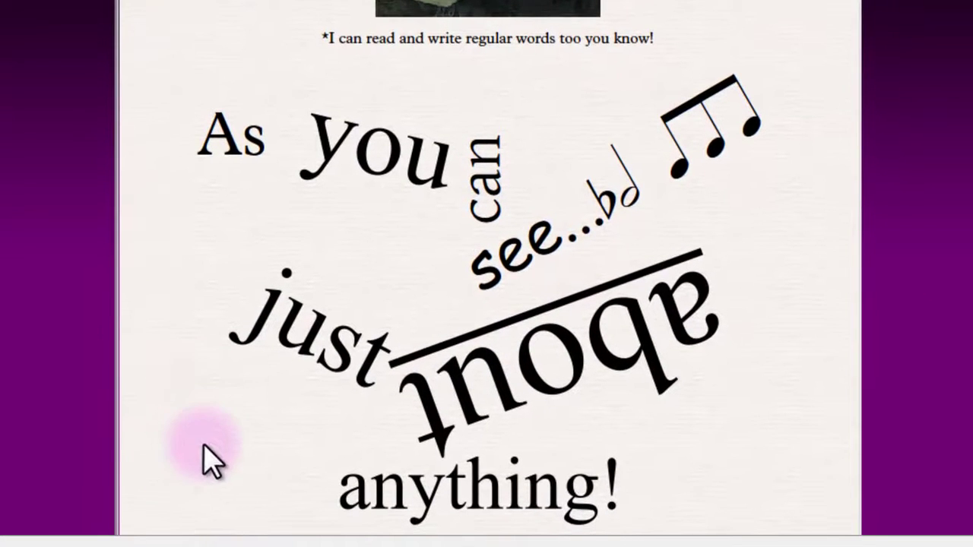
{"action": "left_click_drag", "start_coordinate": [207, 460], "coordinate": [196, 260]}
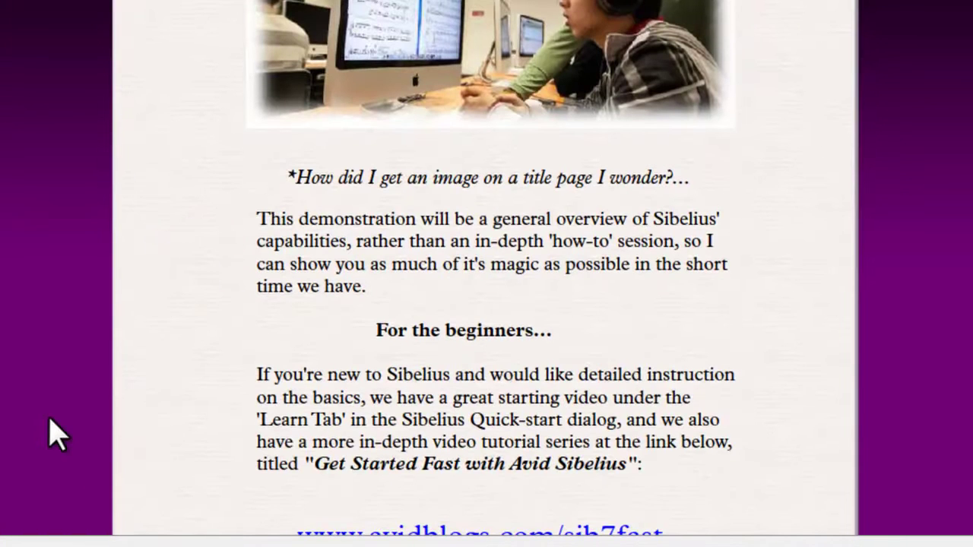
- Use the Timeline to jump to 'Different Text styles...' and follow its Play Me! violin example
{"action": "key", "text": "ctrl+alt+t"}
{"action": "left_click", "coordinate": [42, 461]}
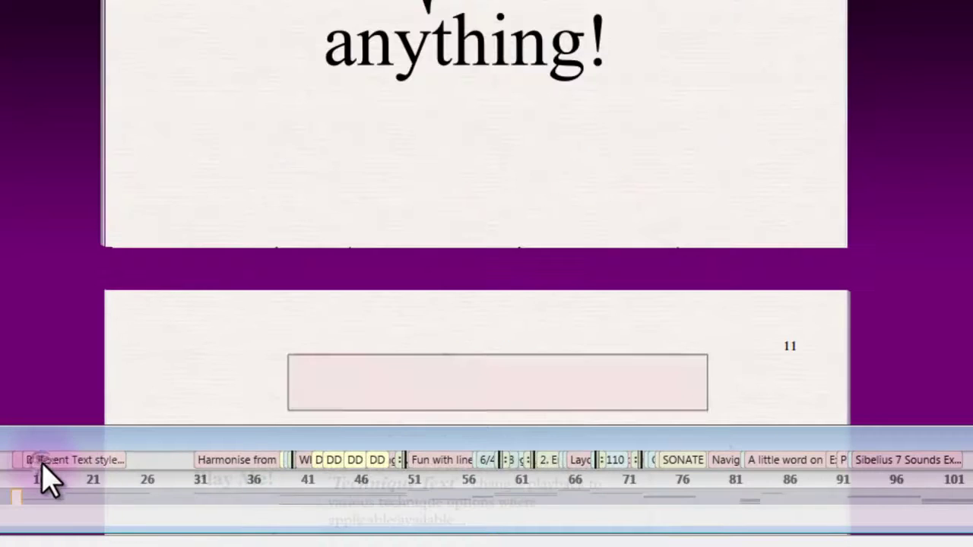
{"action": "left_click_drag", "start_coordinate": [217, 370], "coordinate": [217, 26]}
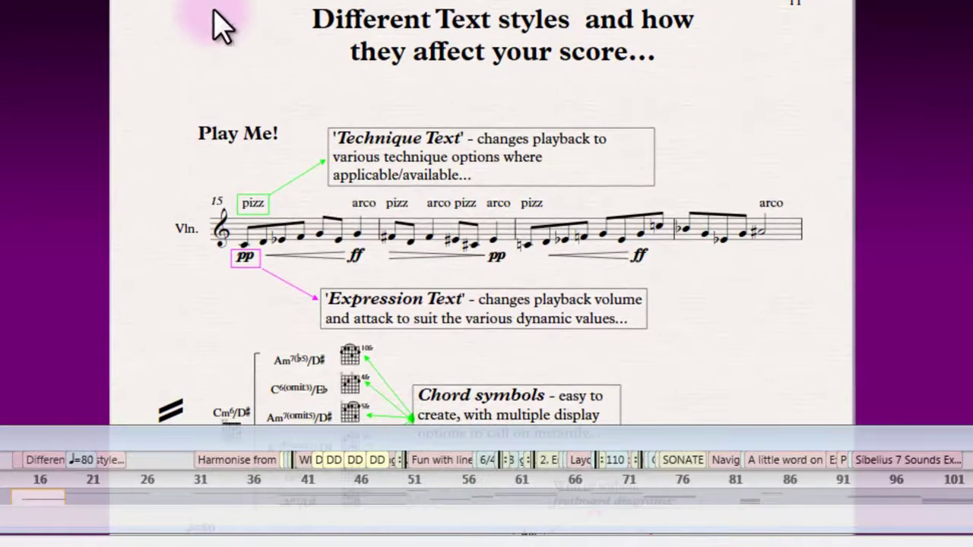
{"action": "left_click_drag", "start_coordinate": [195, 314], "coordinate": [200, 66]}
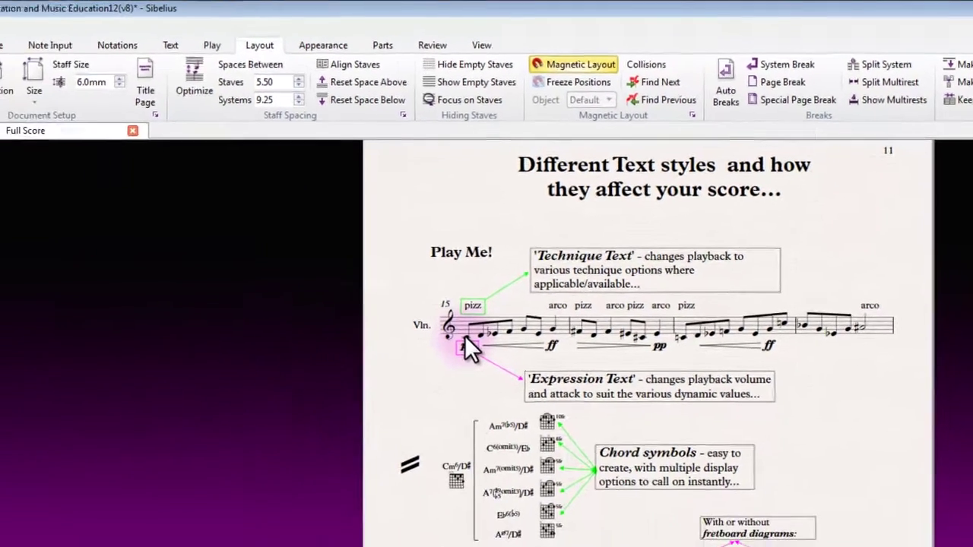
{"action": "scroll", "coordinate": [515, 348], "scroll_direction": "up", "scroll_amount": 3}
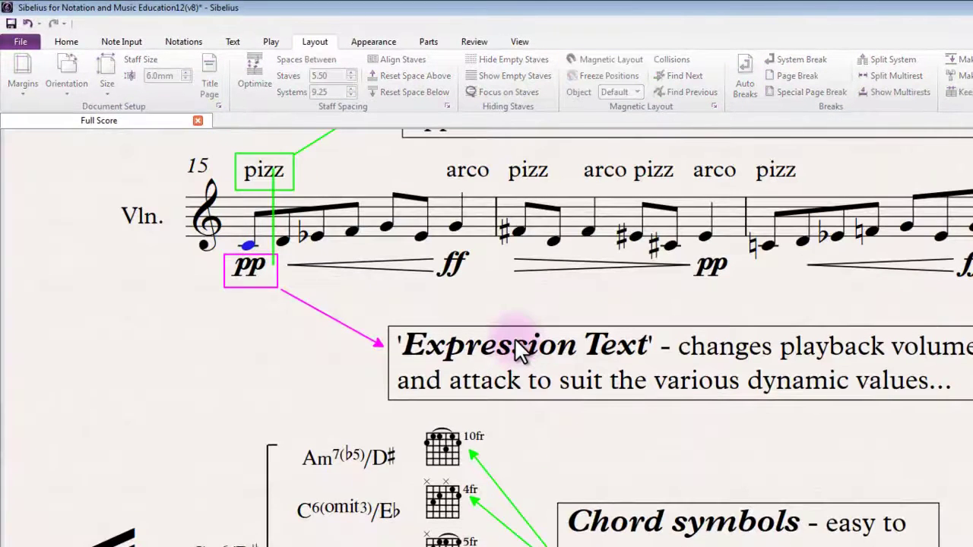
{"action": "left_click_drag", "start_coordinate": [261, 397], "coordinate": [271, 508]}
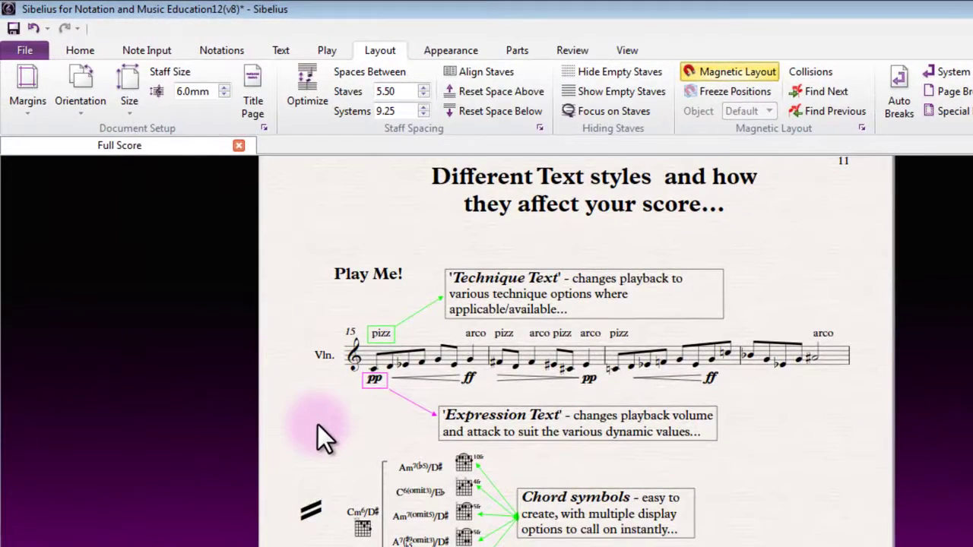
{"action": "left_click", "coordinate": [374, 360]}
{"action": "scroll", "coordinate": [361, 429], "scroll_direction": "up", "scroll_amount": 8}
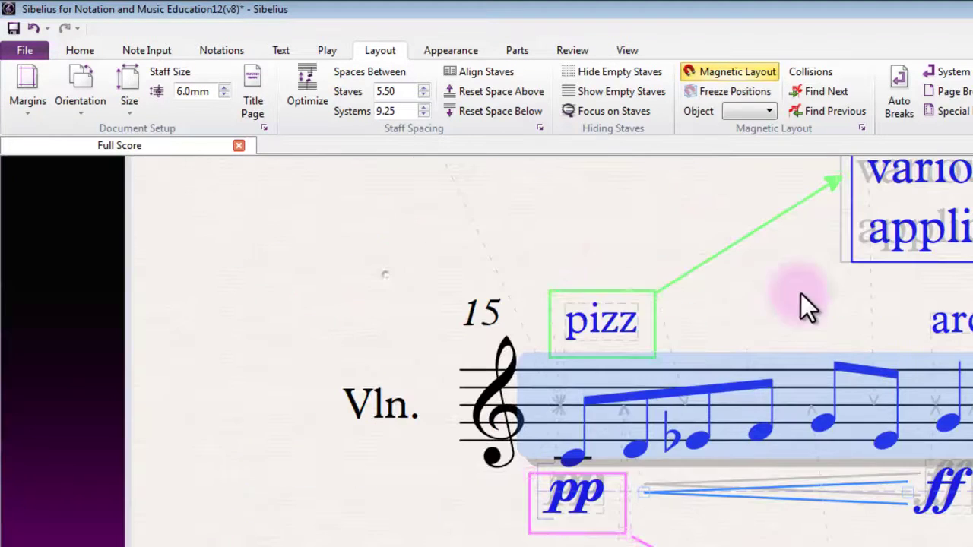
{"action": "left_click", "coordinate": [580, 321]}
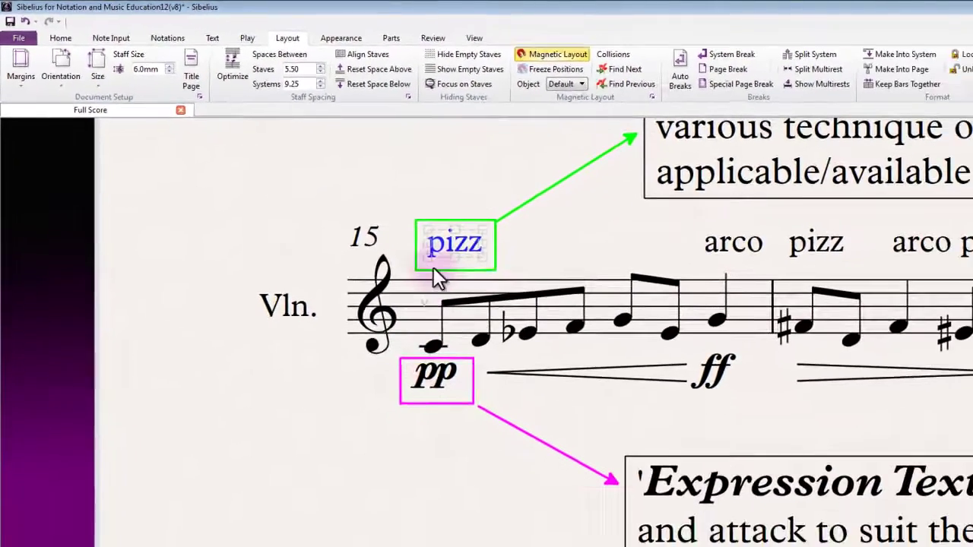
{"action": "left_click", "coordinate": [435, 374]}
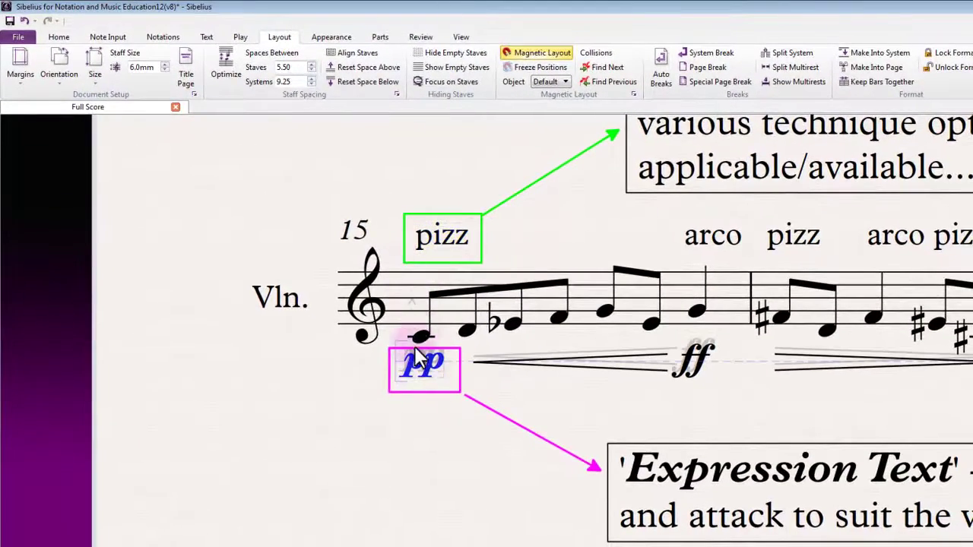
{"action": "scroll", "coordinate": [494, 263], "scroll_direction": "up", "scroll_amount": 3}
{"action": "left_click_drag", "start_coordinate": [558, 369], "coordinate": [356, 311]}
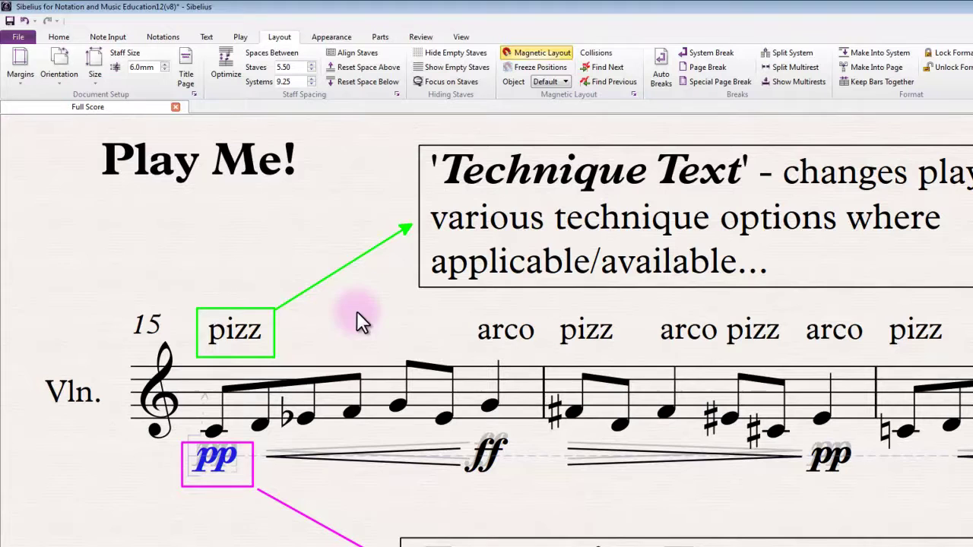
{"action": "left_click", "coordinate": [500, 331]}
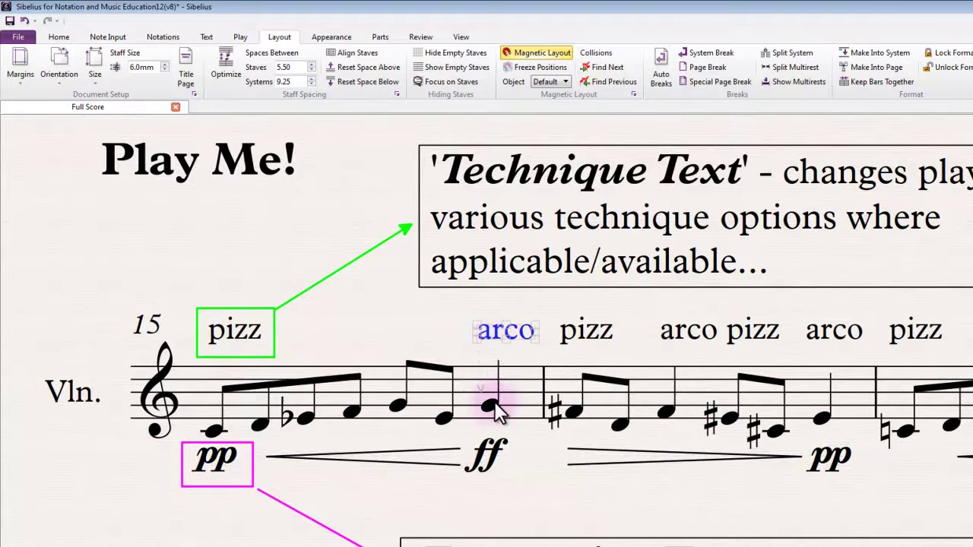
{"action": "left_click", "coordinate": [494, 459]}
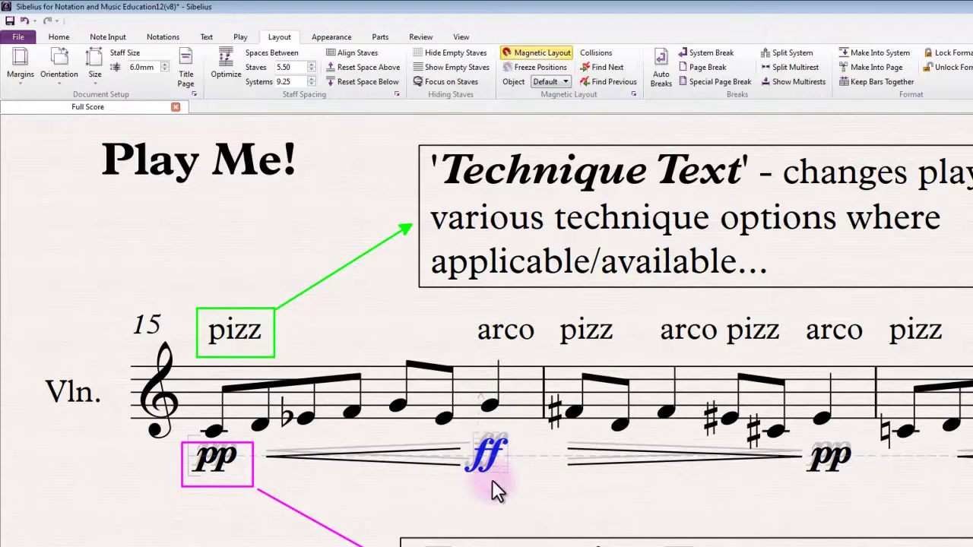
{"action": "left_click", "coordinate": [167, 233]}
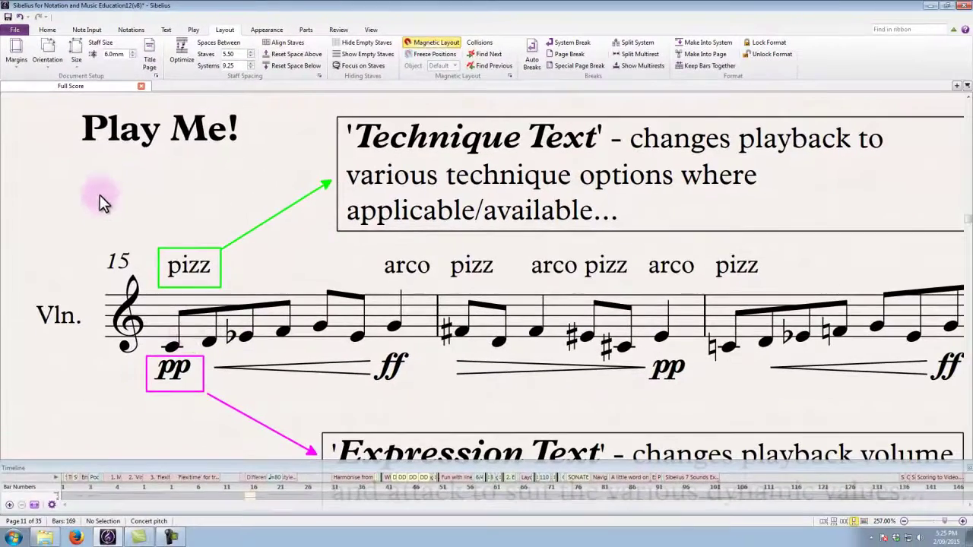
{"action": "scroll", "coordinate": [273, 204], "scroll_direction": "down", "scroll_amount": 5}
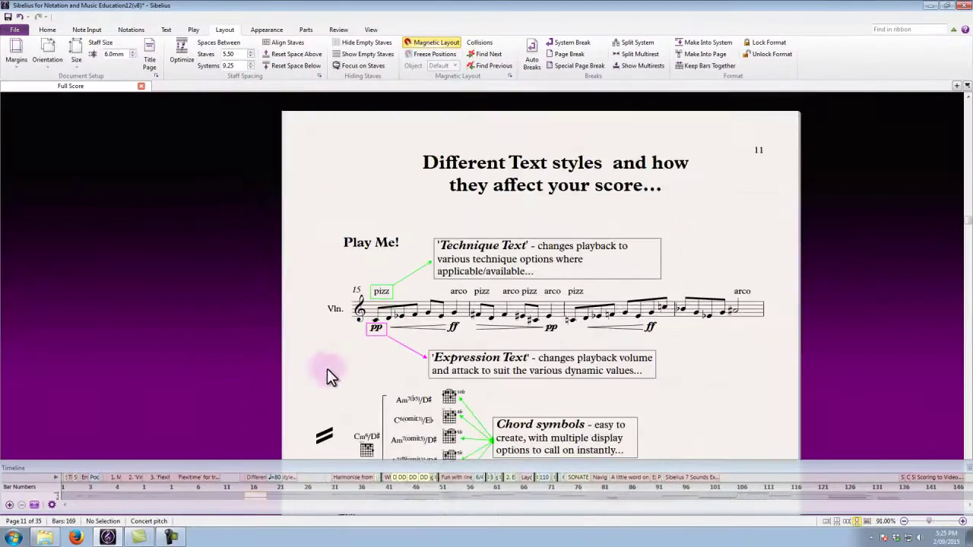
{"action": "scroll", "coordinate": [270, 279], "scroll_direction": "down", "scroll_amount": 1}
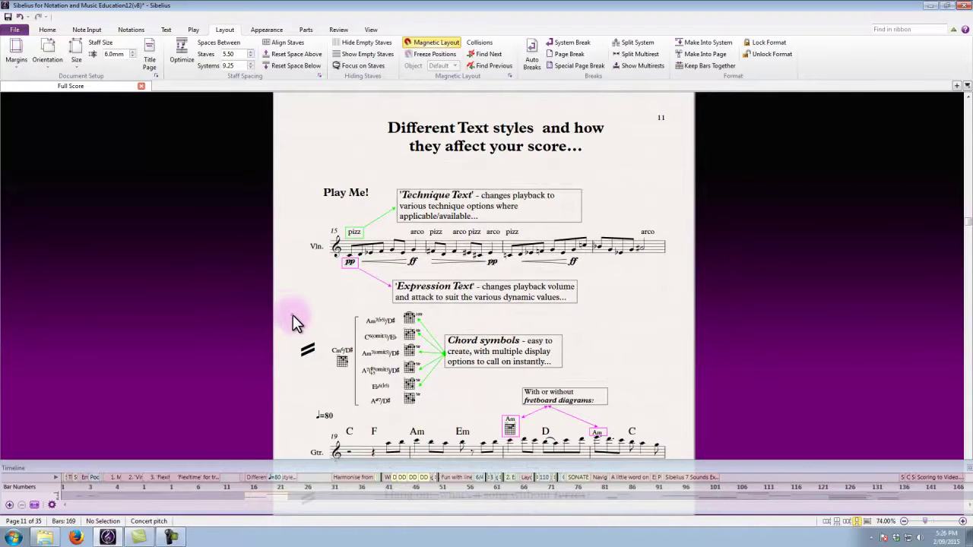
{"action": "scroll", "coordinate": [270, 241], "scroll_direction": "down", "scroll_amount": 2}
{"action": "scroll", "coordinate": [270, 241], "scroll_direction": "down", "scroll_amount": 1}
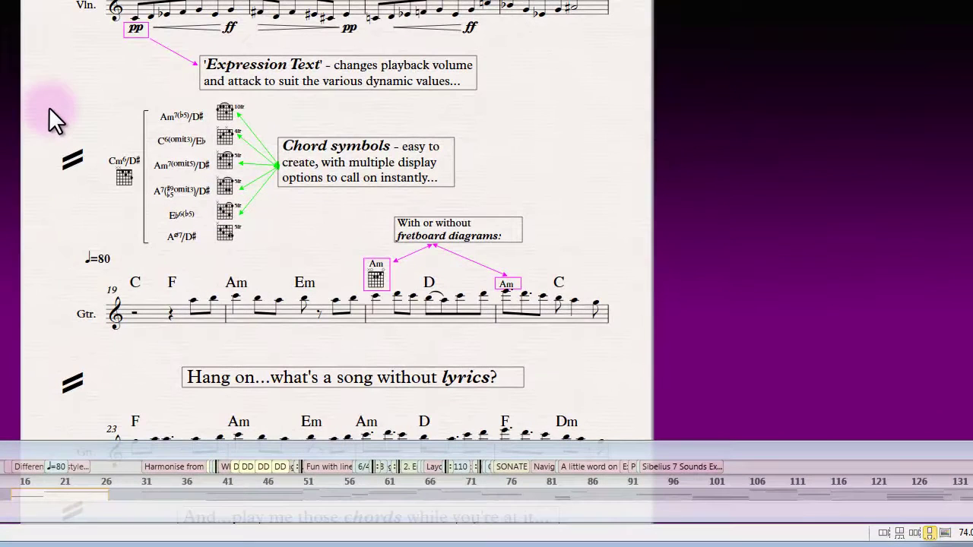
{"action": "left_click", "coordinate": [224, 109]}
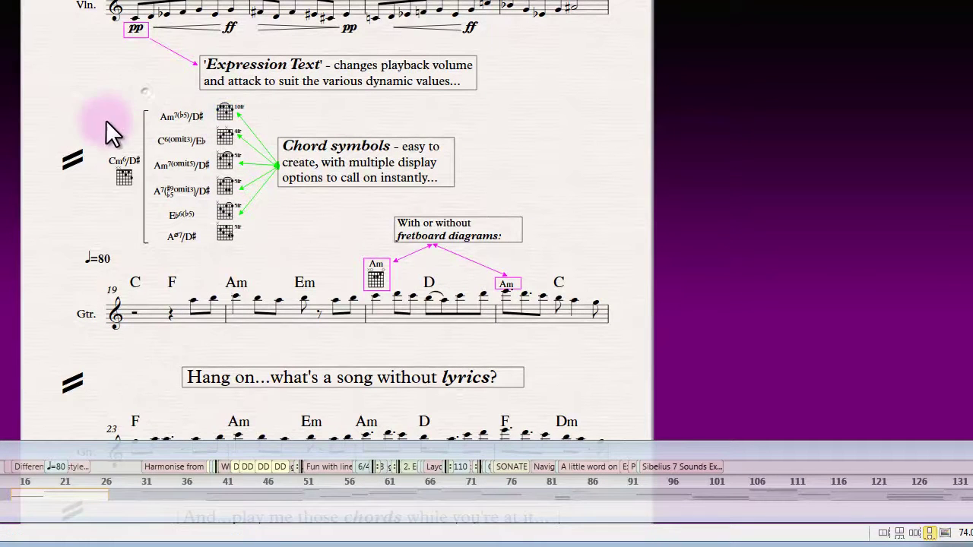
{"action": "left_click", "coordinate": [233, 288]}
{"action": "key", "text": "Delete"}
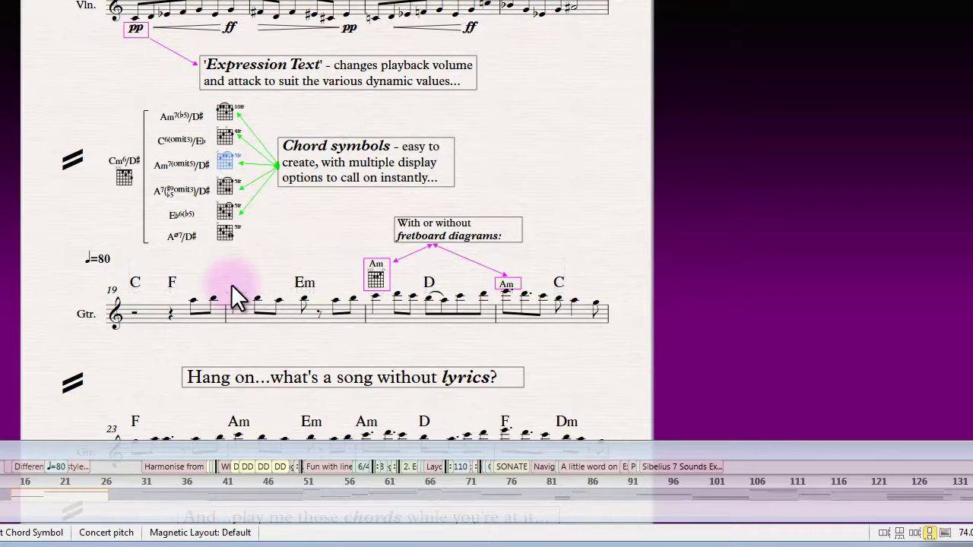
{"action": "key", "text": "ctrl+z"}
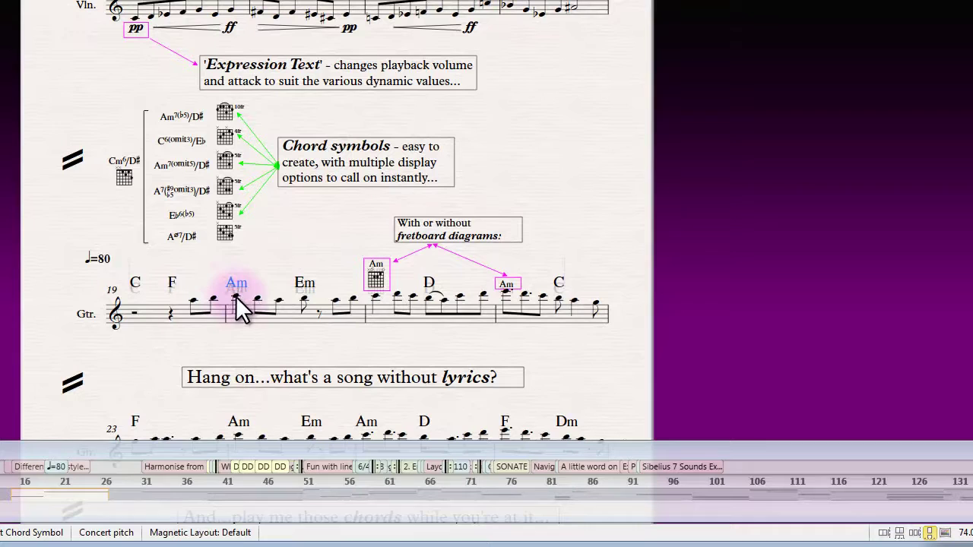
{"action": "key", "text": "Escape"}
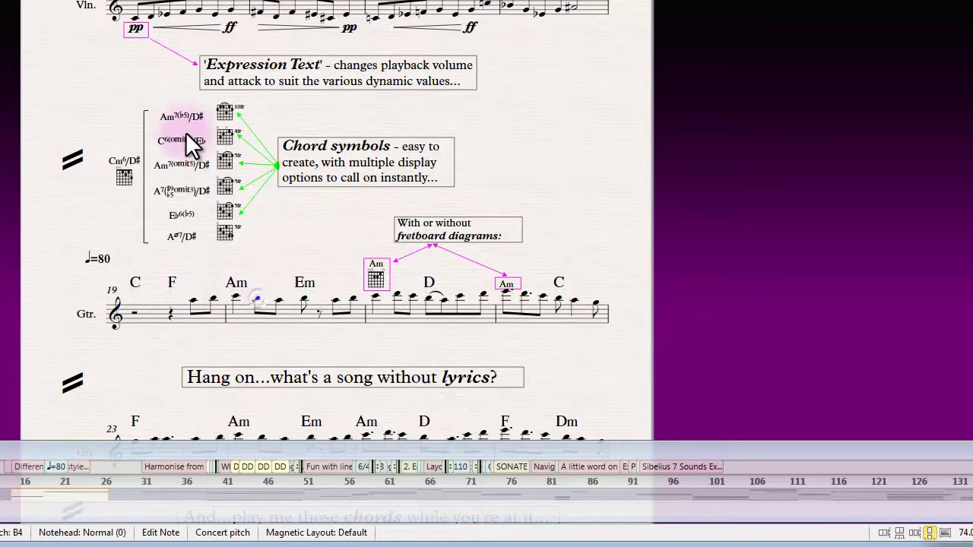
{"action": "left_click", "coordinate": [181, 116]}
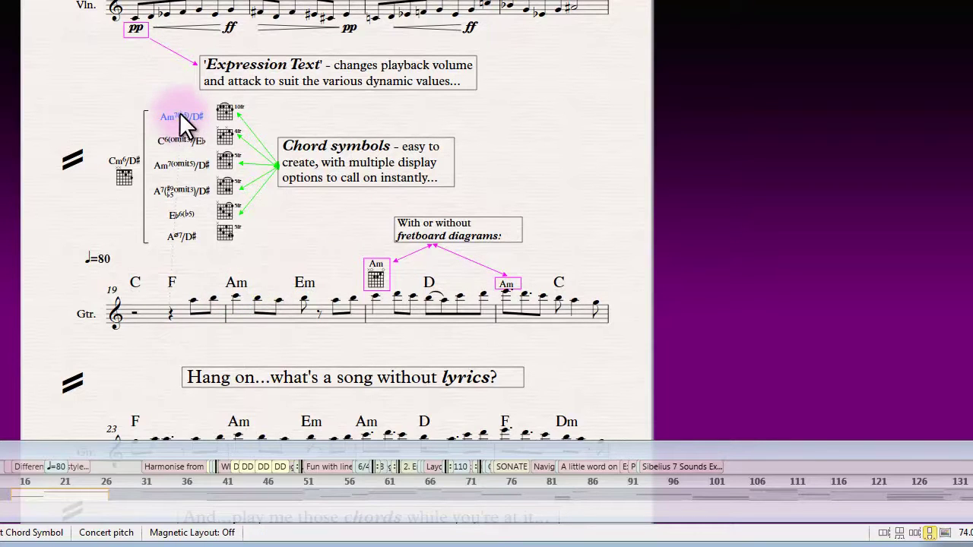
{"action": "left_click", "coordinate": [257, 297]}
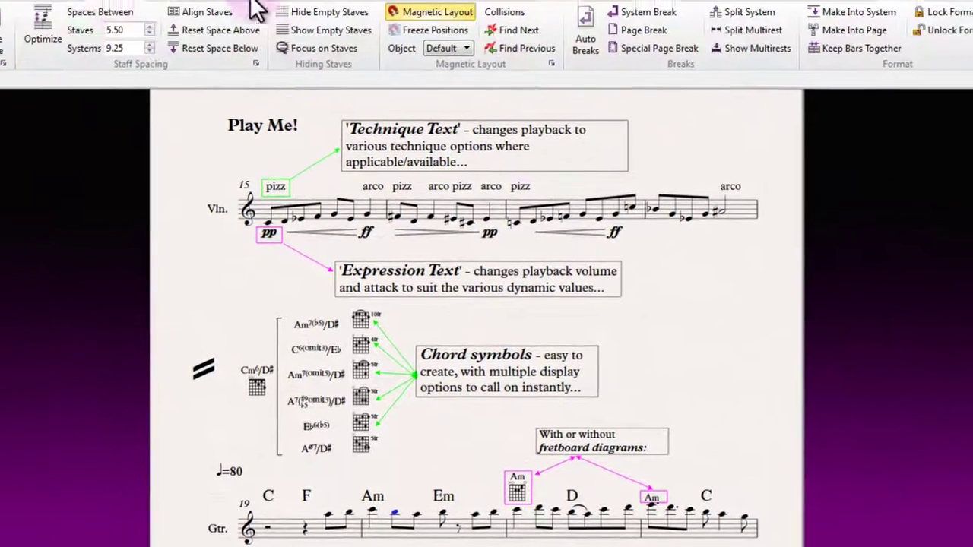
- On the Text tab, browse the Styles gallery filtered by Common, Used and All, then close it
{"action": "left_click", "coordinate": [29, 12]}
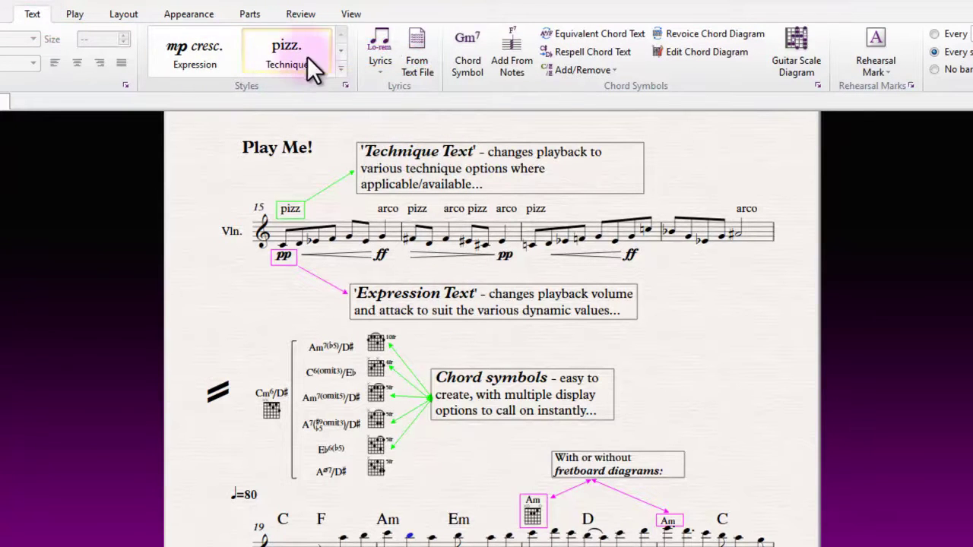
{"action": "left_click", "coordinate": [340, 68]}
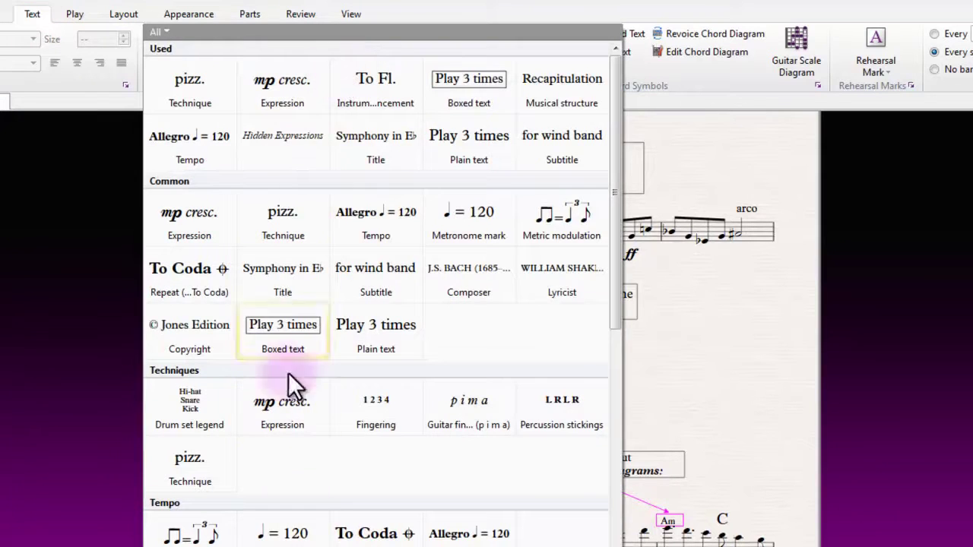
{"action": "scroll", "coordinate": [340, 396], "scroll_direction": "down", "scroll_amount": 6}
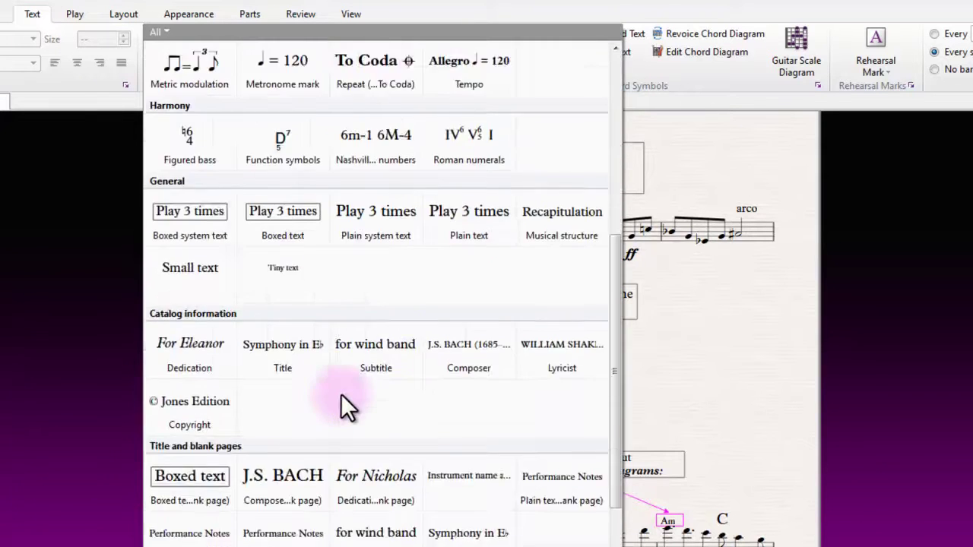
{"action": "scroll", "coordinate": [341, 394], "scroll_direction": "up", "scroll_amount": 2}
{"action": "scroll", "coordinate": [340, 400], "scroll_direction": "up", "scroll_amount": 5}
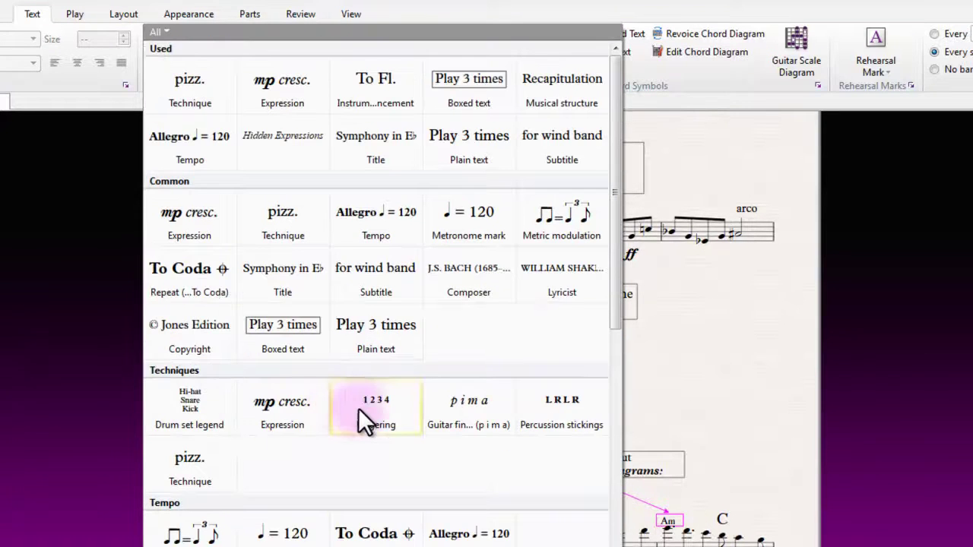
{"action": "left_click", "coordinate": [159, 34]}
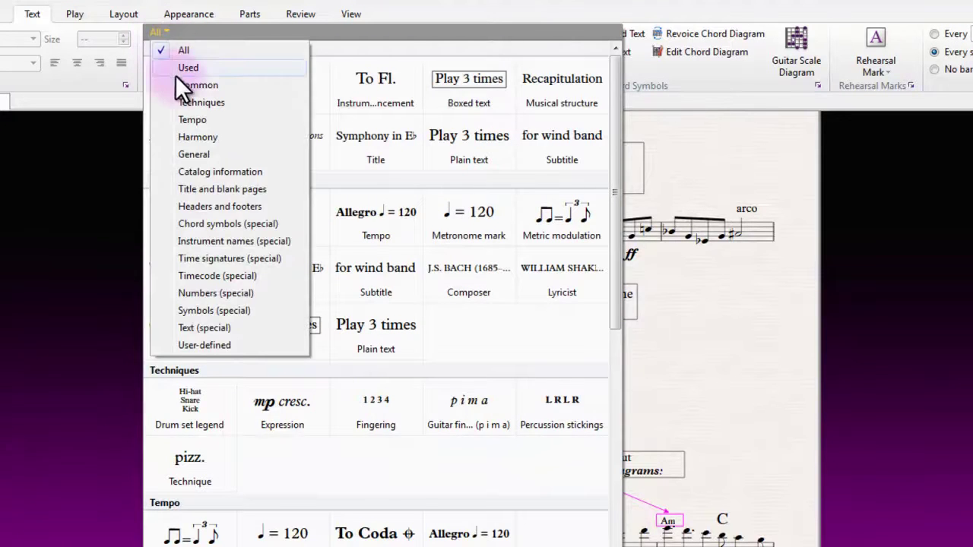
{"action": "left_click", "coordinate": [181, 84]}
{"action": "left_click", "coordinate": [173, 31]}
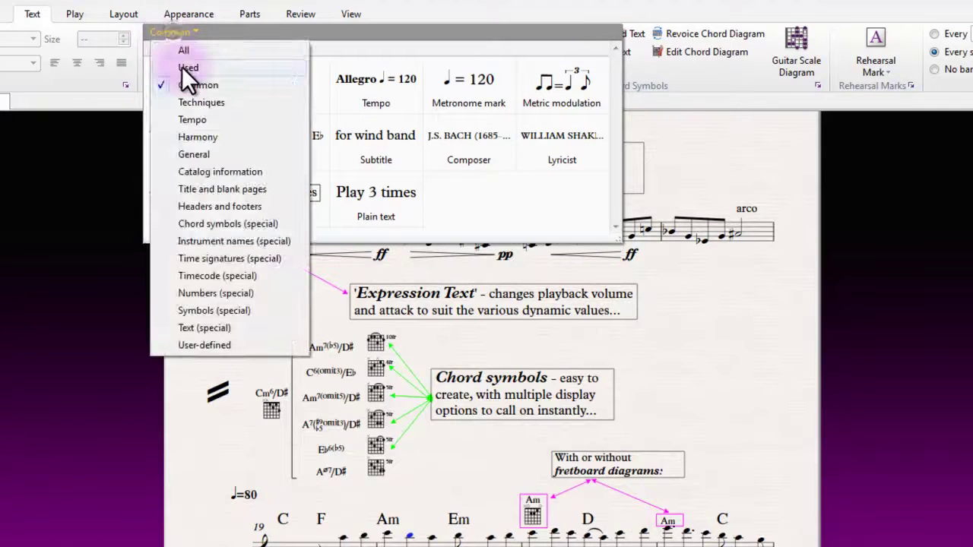
{"action": "left_click", "coordinate": [182, 66]}
{"action": "left_click", "coordinate": [166, 28]}
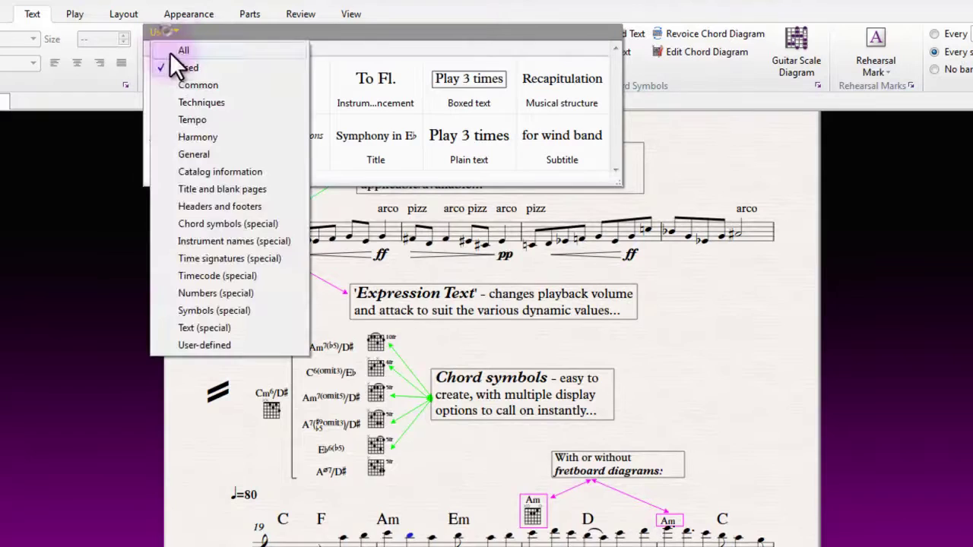
{"action": "left_click", "coordinate": [172, 49]}
{"action": "left_click", "coordinate": [35, 256]}
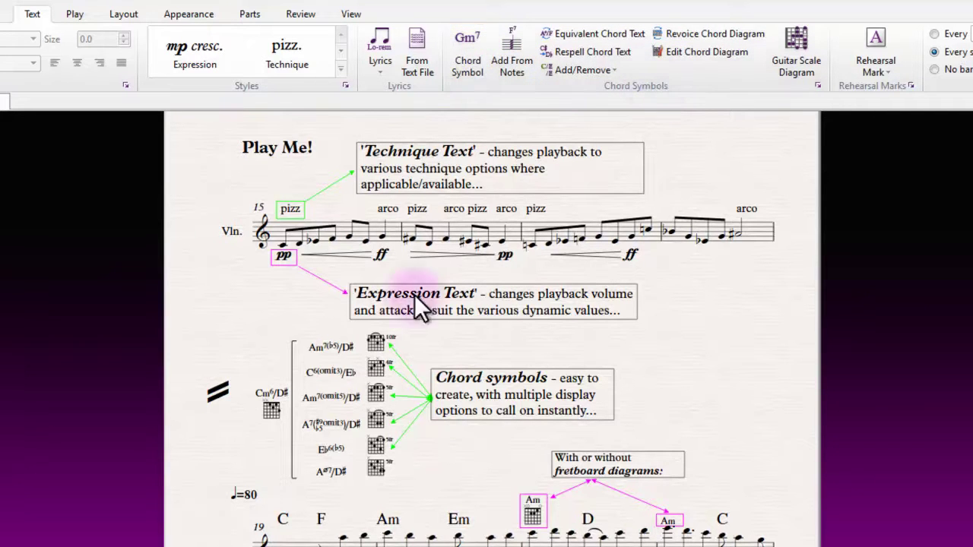
- Select the note under the Am chord and start Chord Symbol entry
{"action": "left_click", "coordinate": [409, 535]}
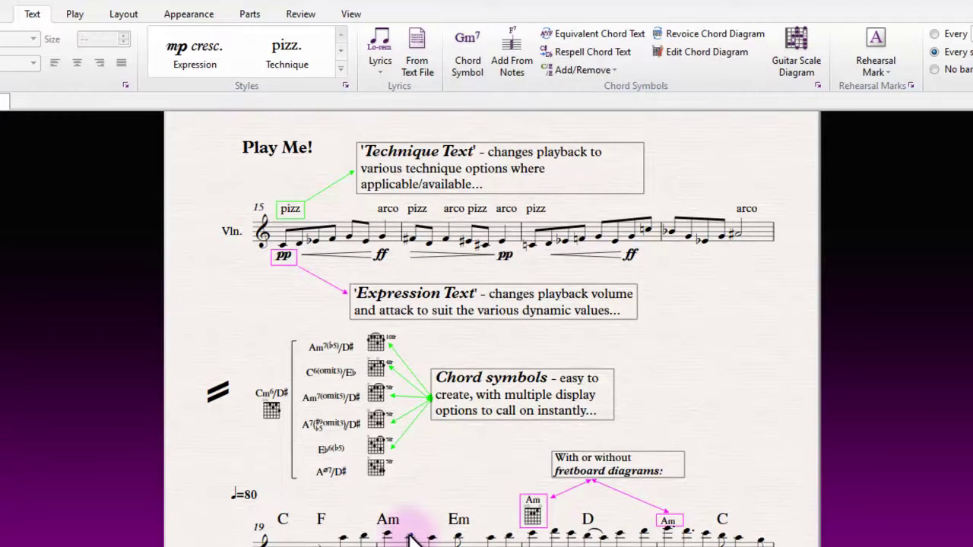
{"action": "left_click", "coordinate": [464, 54]}
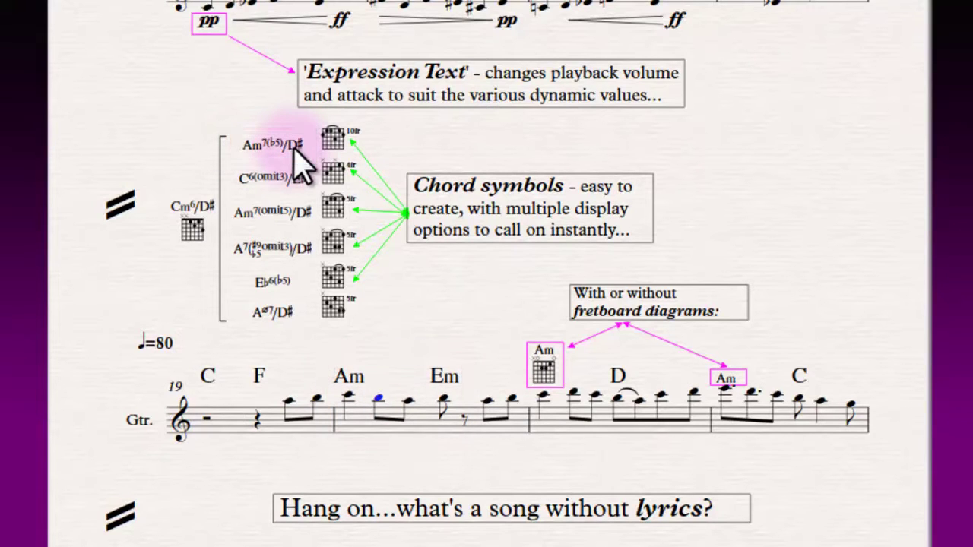
- Enter an Am7(b5)/D# chord symbol on the bar 20 note and drag it above the others
{"action": "left_click", "coordinate": [478, 142]}
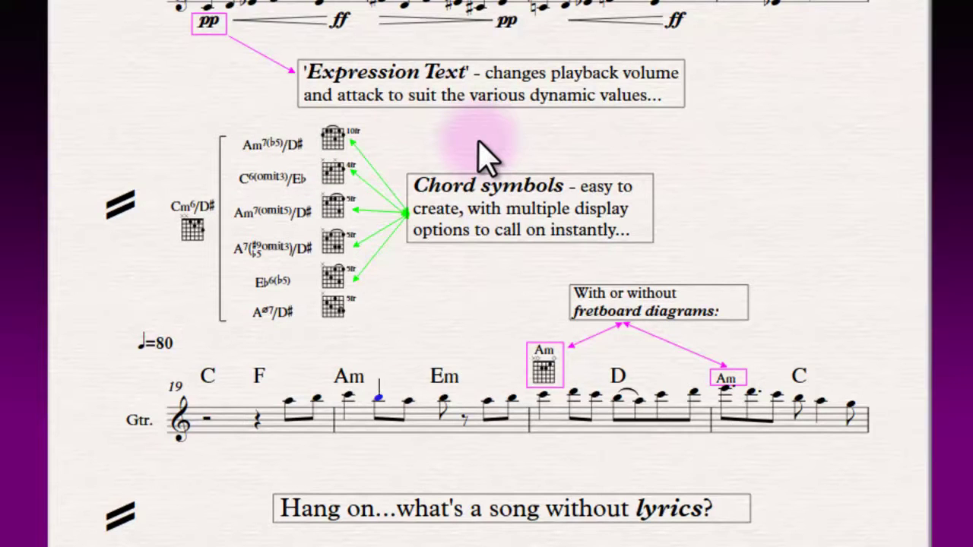
{"action": "type", "text": "am7b5/d#"}
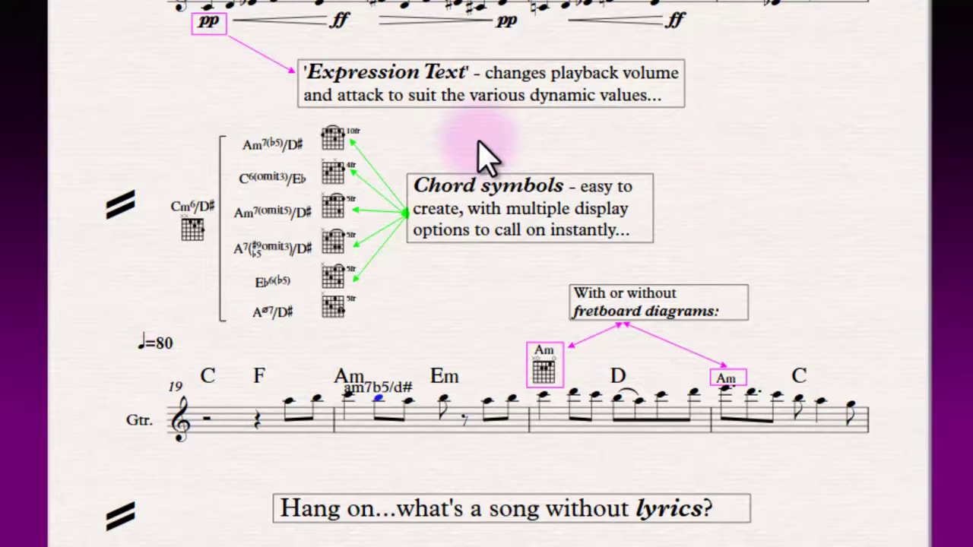
{"action": "key", "text": "Escape"}
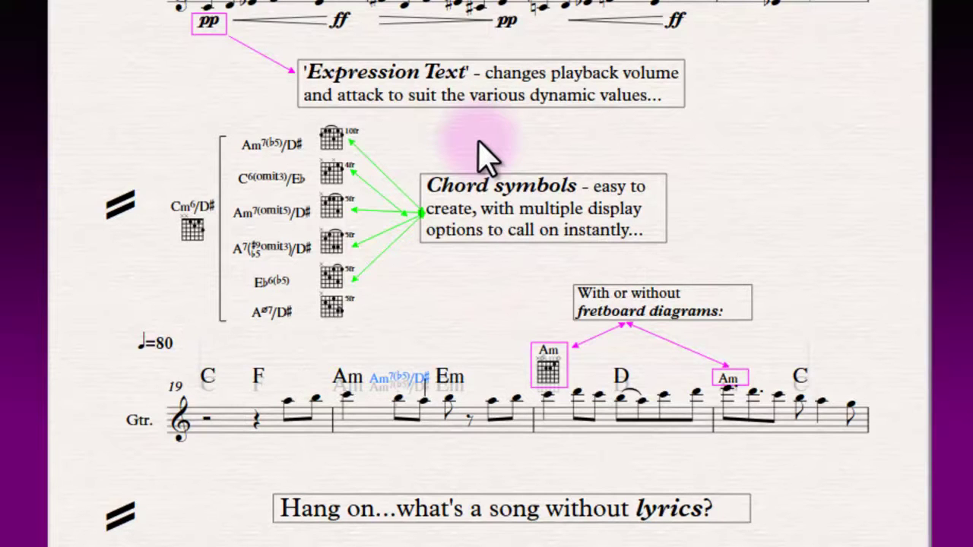
{"action": "key", "text": "space"}
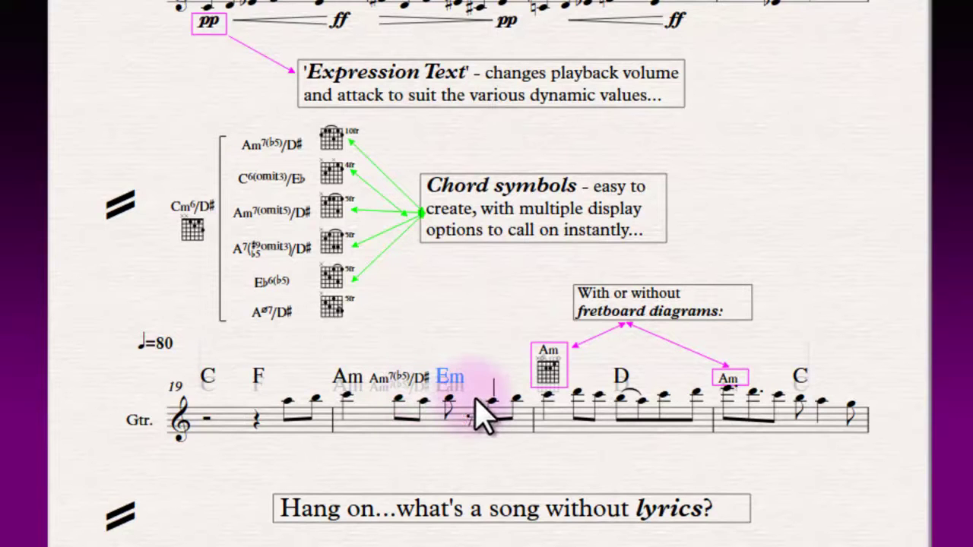
{"action": "left_click_drag", "start_coordinate": [408, 371], "coordinate": [408, 332]}
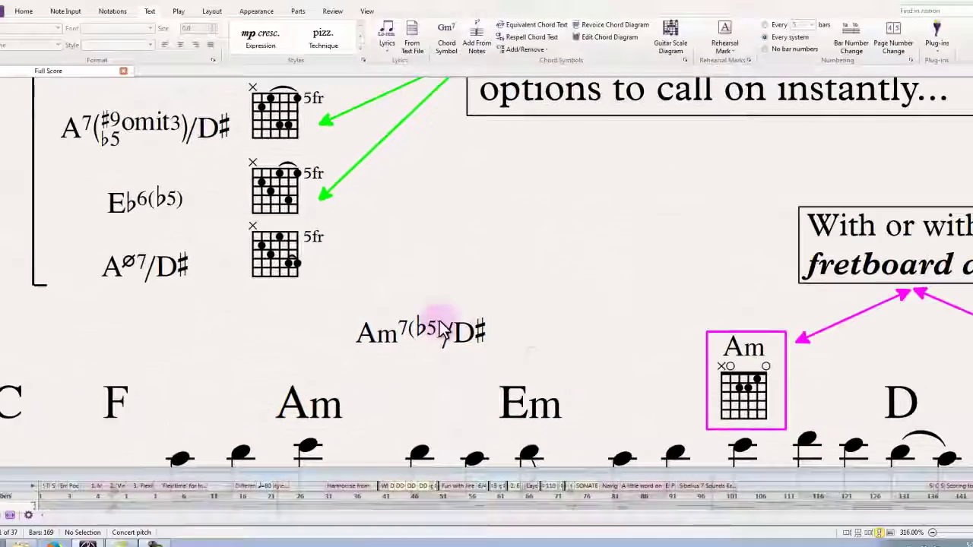
- Discard the added Am7(b5)/D# chord from bar 20, then select the example's 10fr chord diagram
{"action": "double_click", "coordinate": [445, 332]}
{"action": "key", "text": "ctrl+minus"}
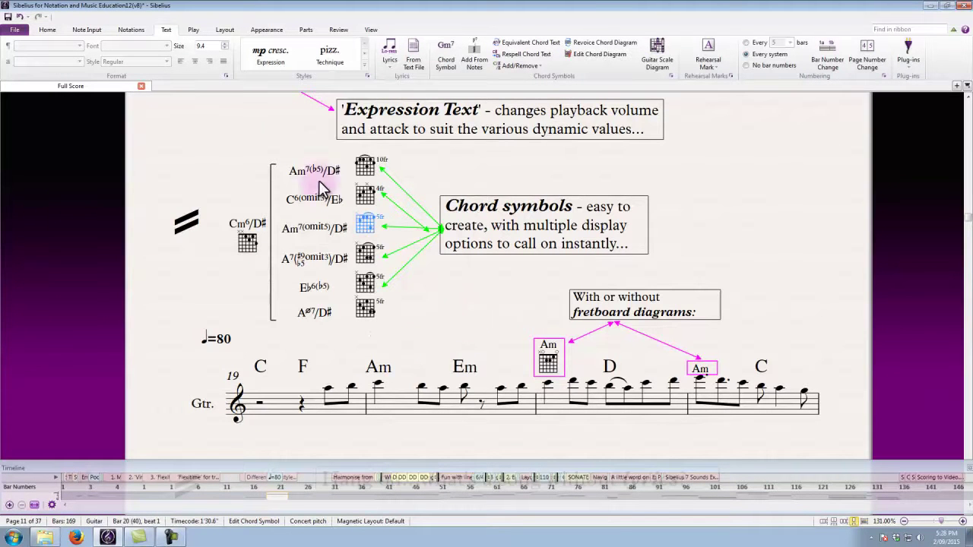
{"action": "left_click", "coordinate": [365, 164]}
{"action": "scroll", "coordinate": [363, 191], "scroll_direction": "up", "scroll_amount": 5}
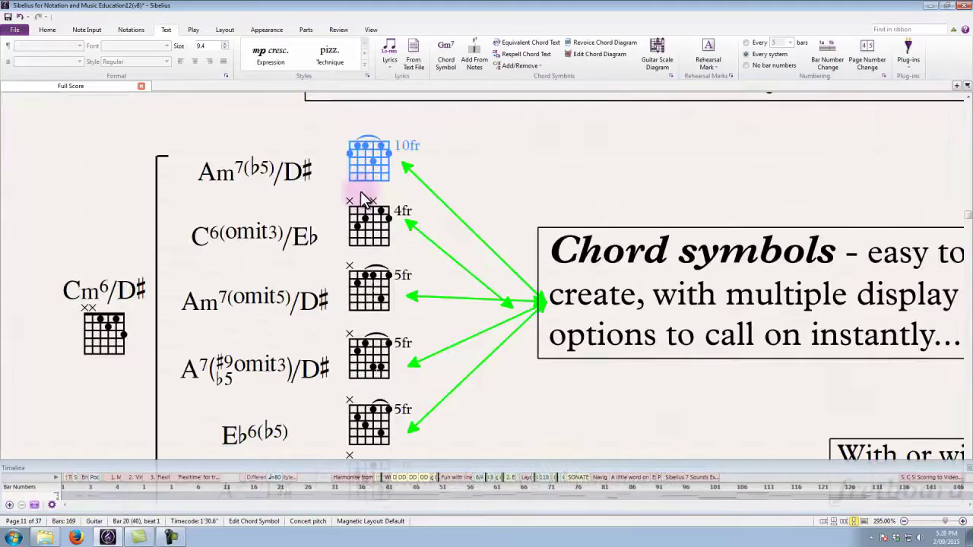
{"action": "left_click_drag", "start_coordinate": [266, 152], "coordinate": [481, 196]}
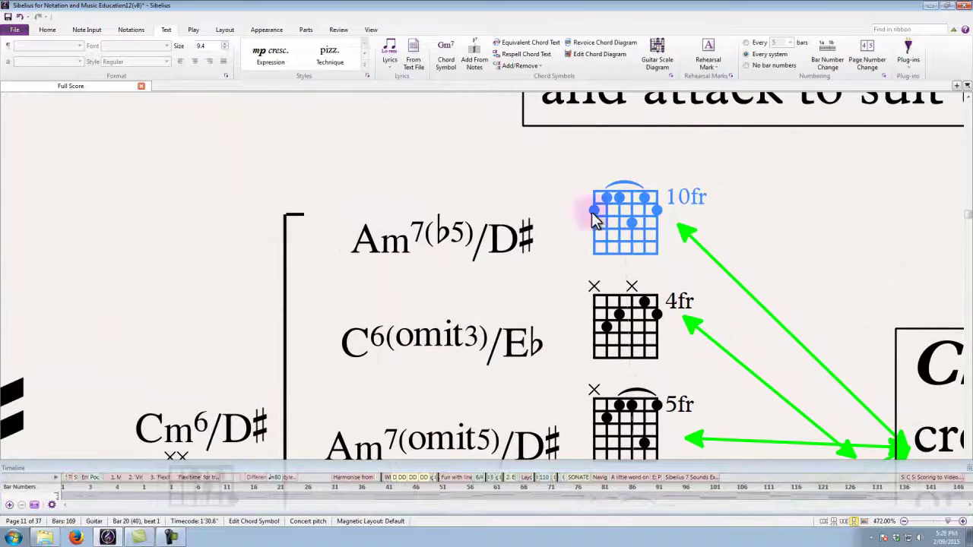
{"action": "left_click", "coordinate": [447, 238]}
{"action": "left_click", "coordinate": [447, 186]}
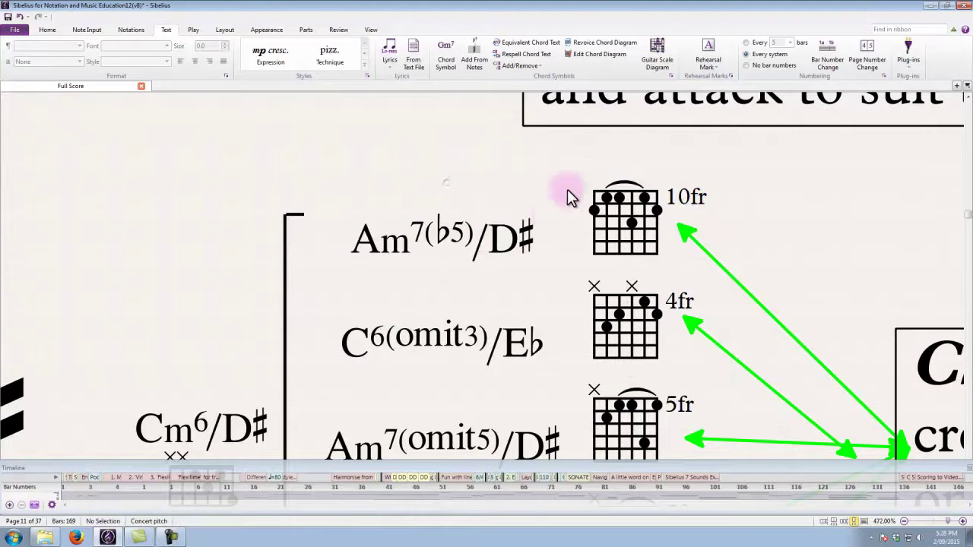
{"action": "left_click", "coordinate": [634, 212]}
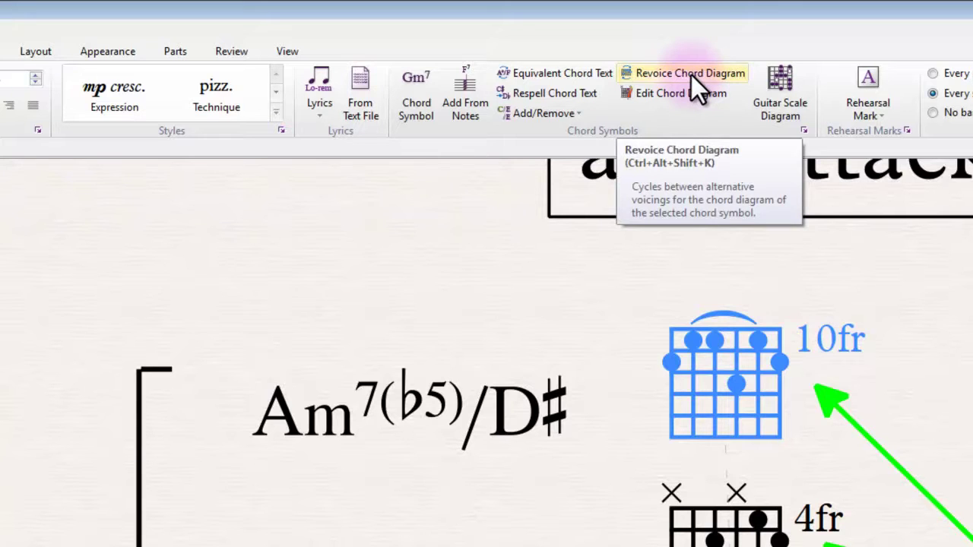
- Revoice the Am7(b5)/D# diagram through 4fr, 6fr and 5fr shapes to a 10fr voicing with top strings muted
{"action": "left_click", "coordinate": [691, 76]}
{"action": "left_click", "coordinate": [691, 76]}
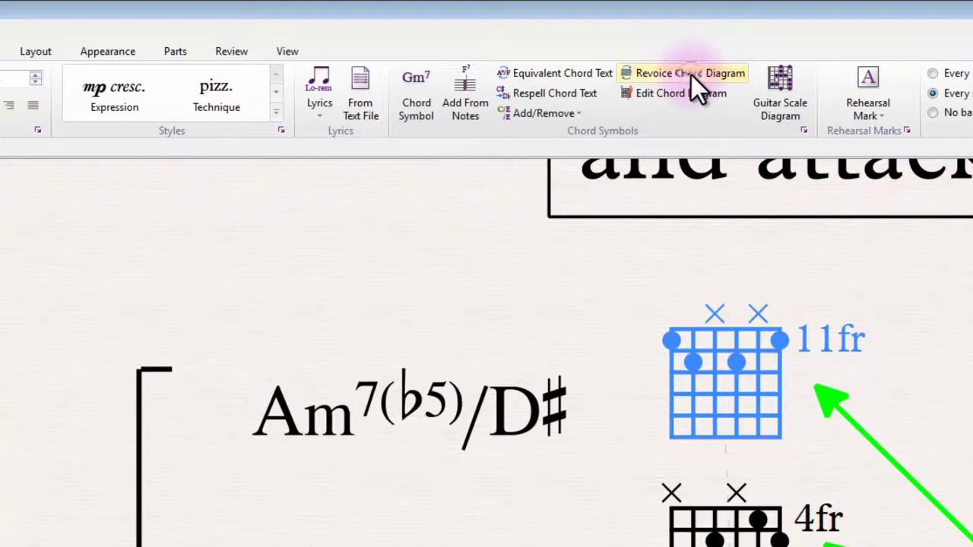
{"action": "left_click", "coordinate": [691, 76]}
{"action": "left_click", "coordinate": [691, 76]}
{"action": "left_click", "coordinate": [691, 75]}
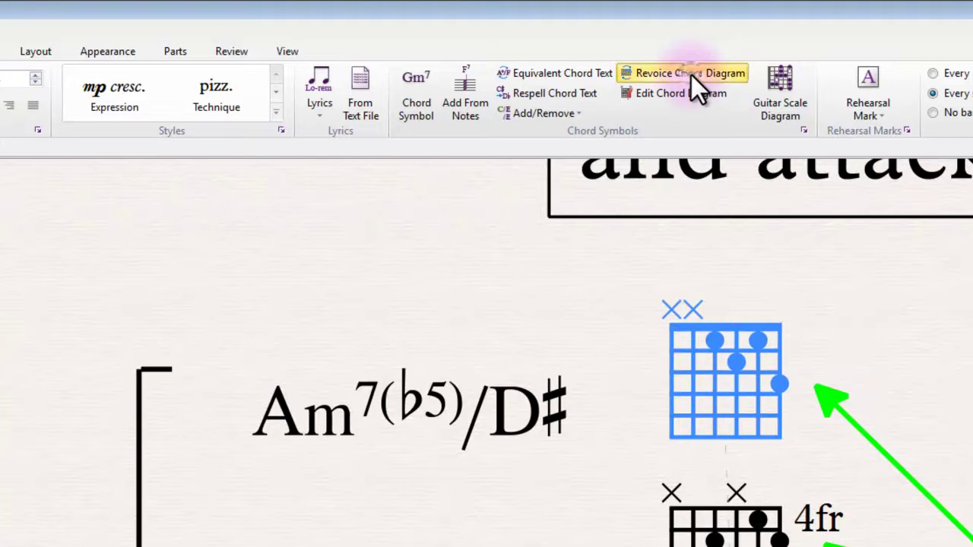
{"action": "left_click", "coordinate": [691, 75]}
{"action": "left_click", "coordinate": [691, 76]}
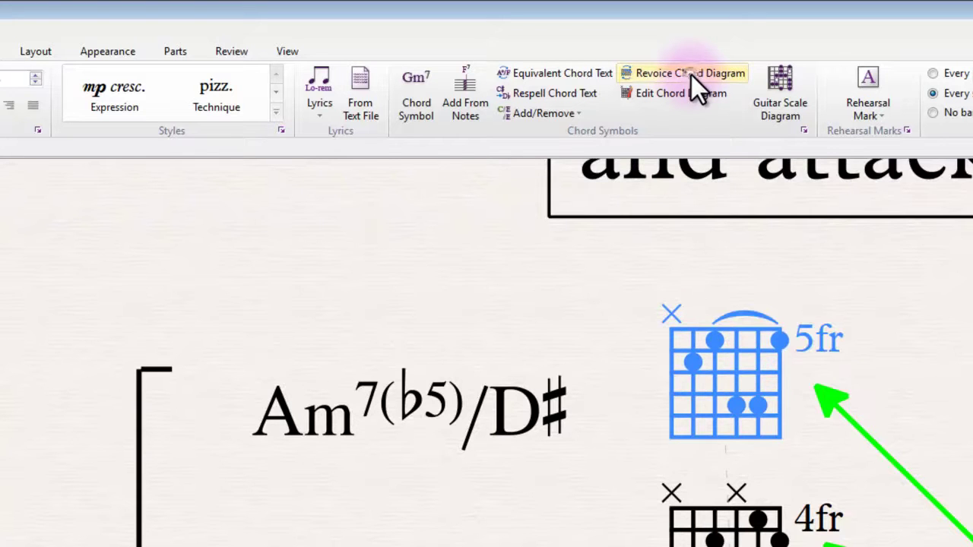
{"action": "left_click", "coordinate": [691, 75]}
{"action": "left_click", "coordinate": [691, 75]}
{"action": "left_click", "coordinate": [691, 76]}
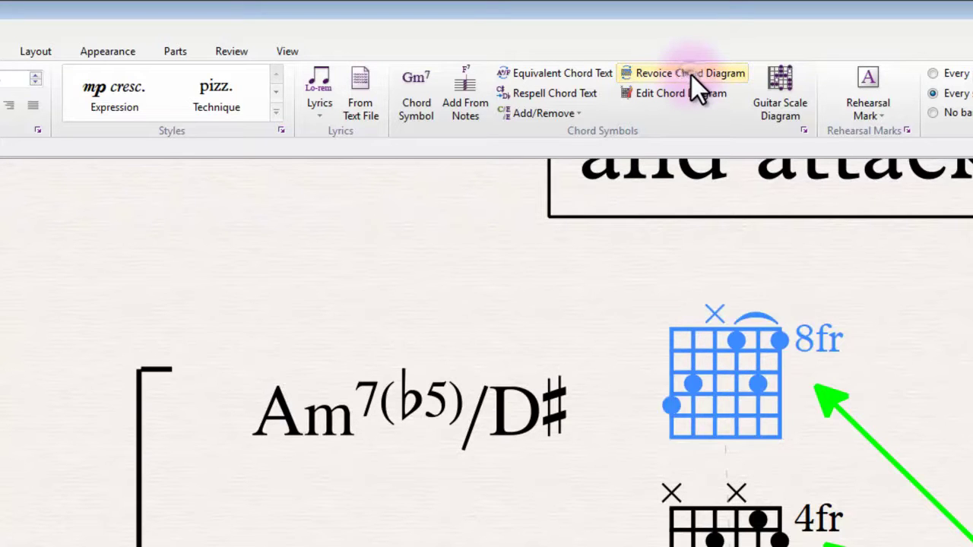
{"action": "left_click", "coordinate": [691, 75]}
{"action": "left_click", "coordinate": [691, 75]}
{"action": "left_click", "coordinate": [691, 76]}
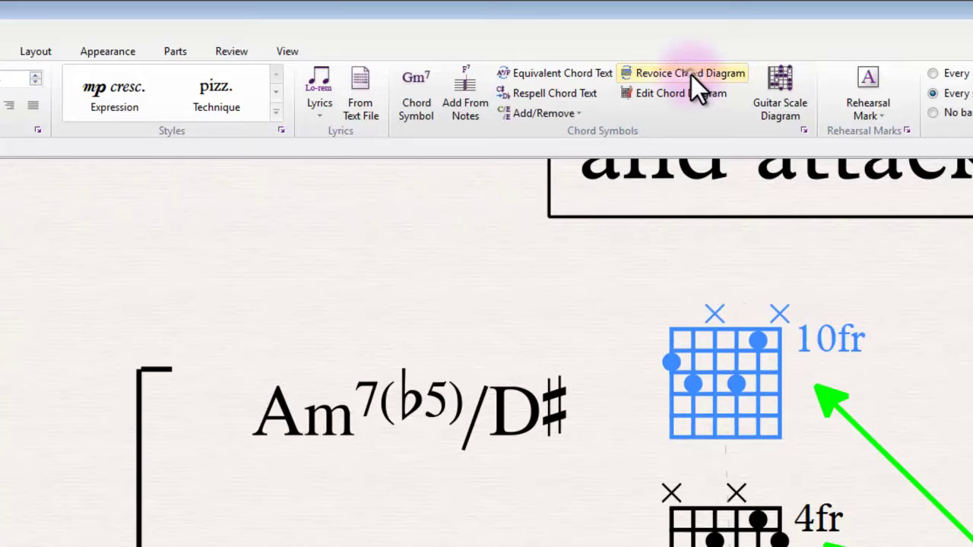
{"action": "left_click", "coordinate": [691, 75]}
{"action": "left_click", "coordinate": [691, 75]}
{"action": "left_click", "coordinate": [692, 76]}
{"action": "left_click", "coordinate": [691, 75]}
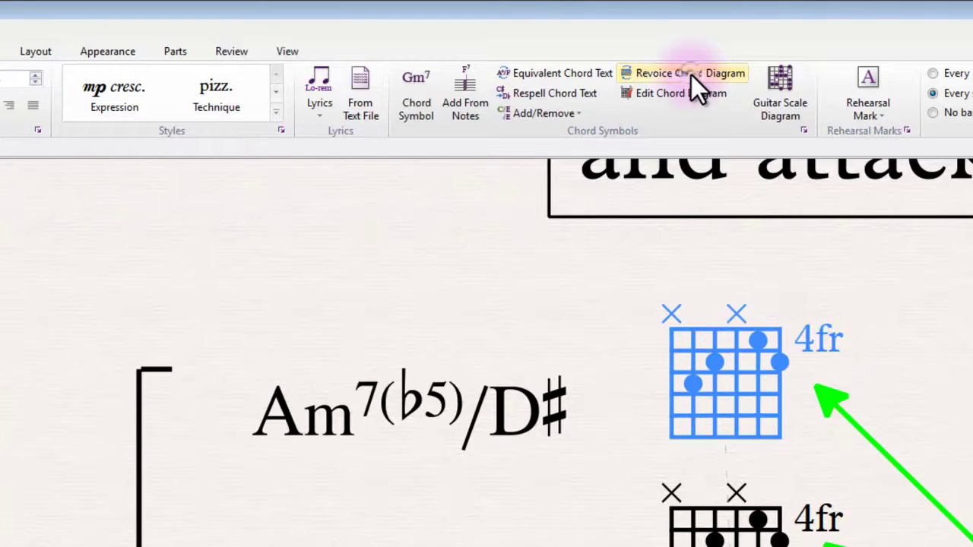
{"action": "left_click", "coordinate": [691, 76]}
{"action": "left_click", "coordinate": [691, 75]}
{"action": "left_click", "coordinate": [691, 75]}
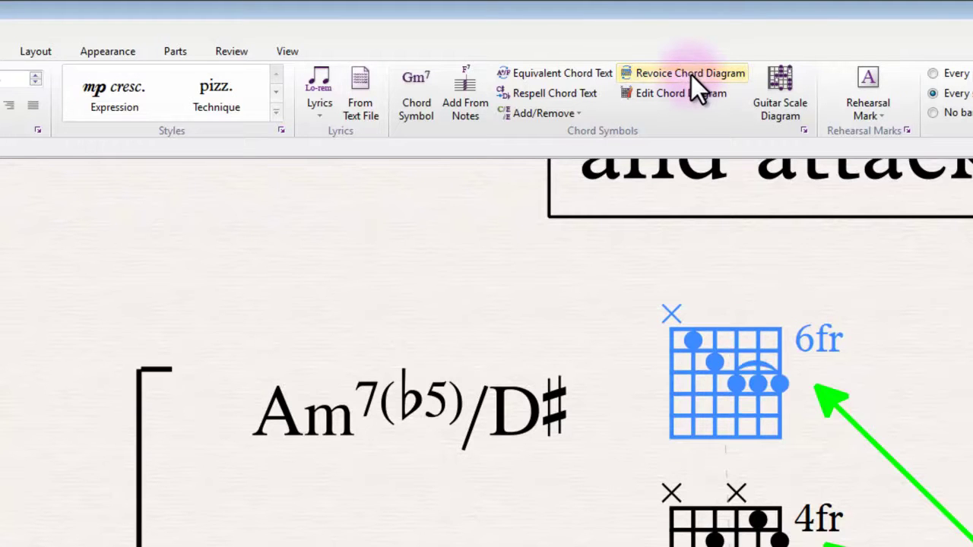
{"action": "left_click", "coordinate": [691, 76]}
{"action": "left_click", "coordinate": [691, 76]}
{"action": "left_click", "coordinate": [691, 76]}
{"action": "left_click", "coordinate": [691, 75]}
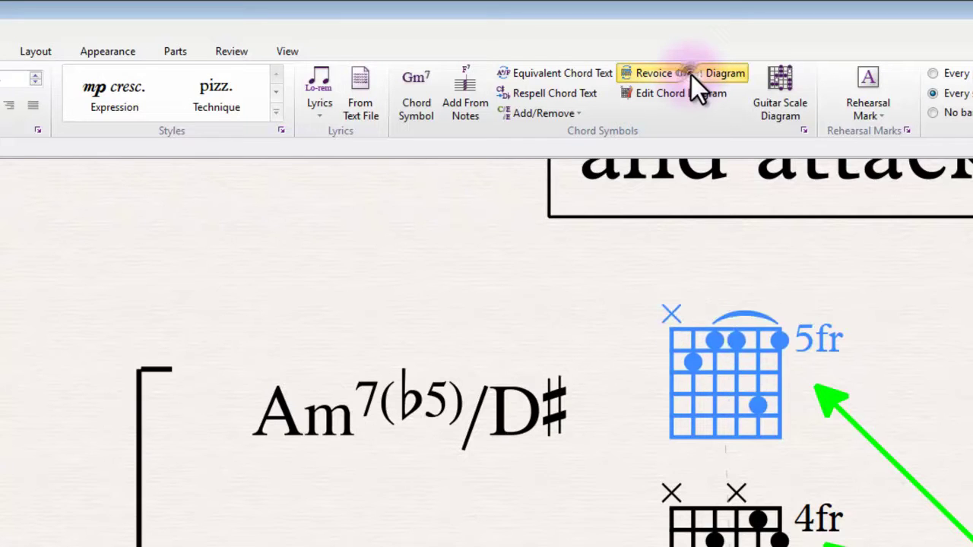
{"action": "left_click", "coordinate": [691, 76]}
{"action": "left_click", "coordinate": [691, 75]}
{"action": "left_click", "coordinate": [691, 76]}
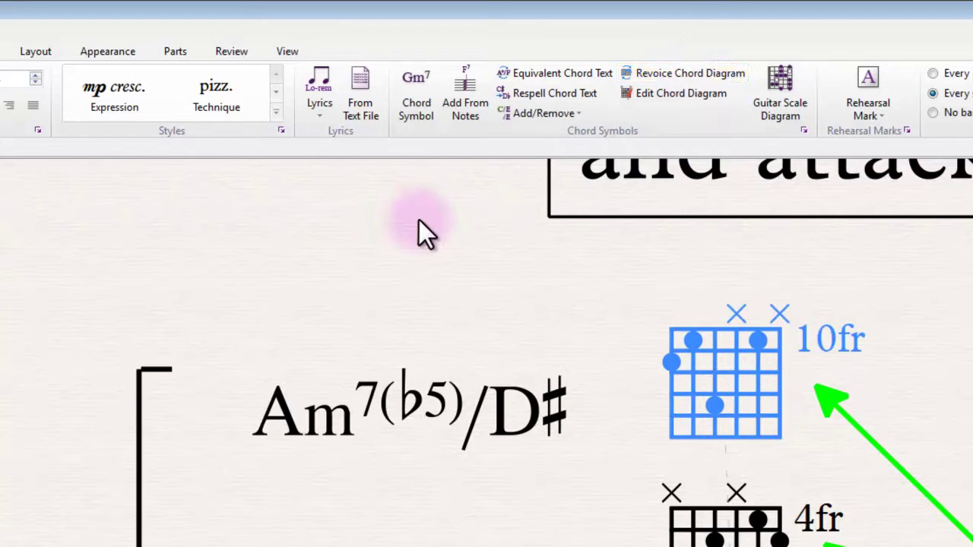
{"action": "left_click", "coordinate": [412, 413]}
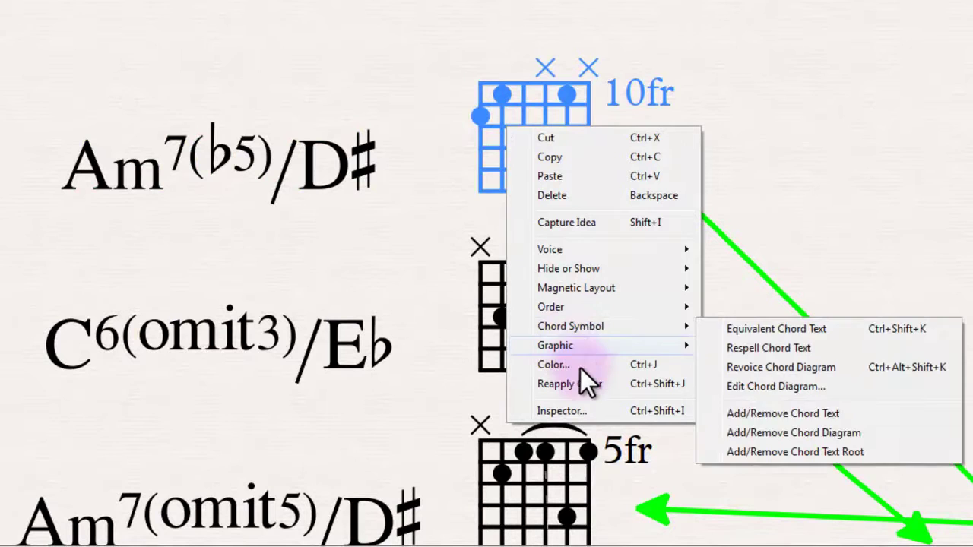
{"action": "mouse_move", "coordinate": [583, 331]}
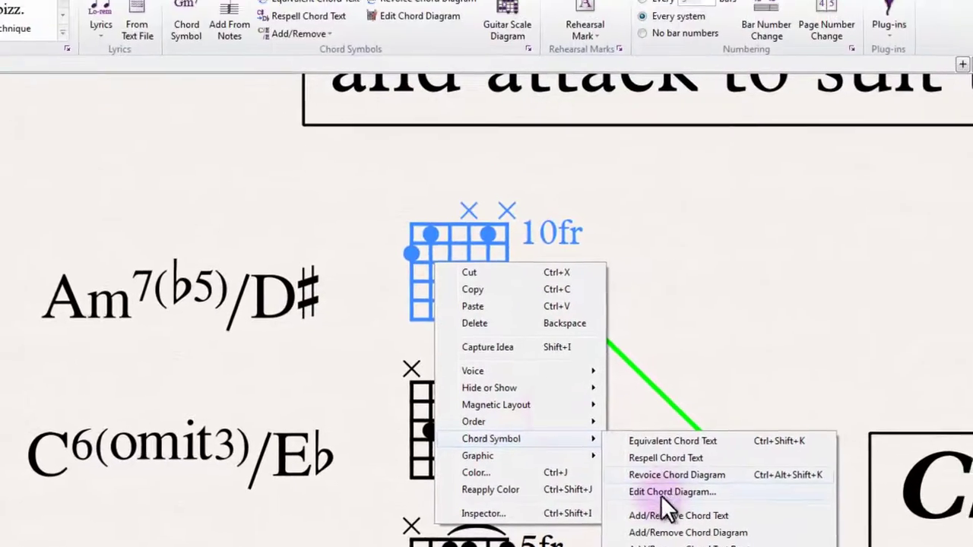
{"action": "left_click", "coordinate": [416, 34]}
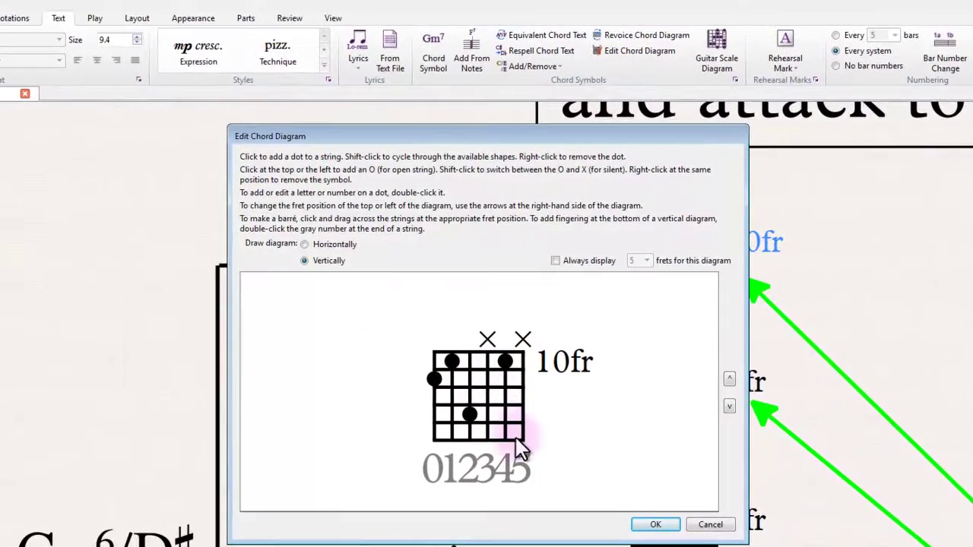
{"action": "left_click", "coordinate": [710, 525]}
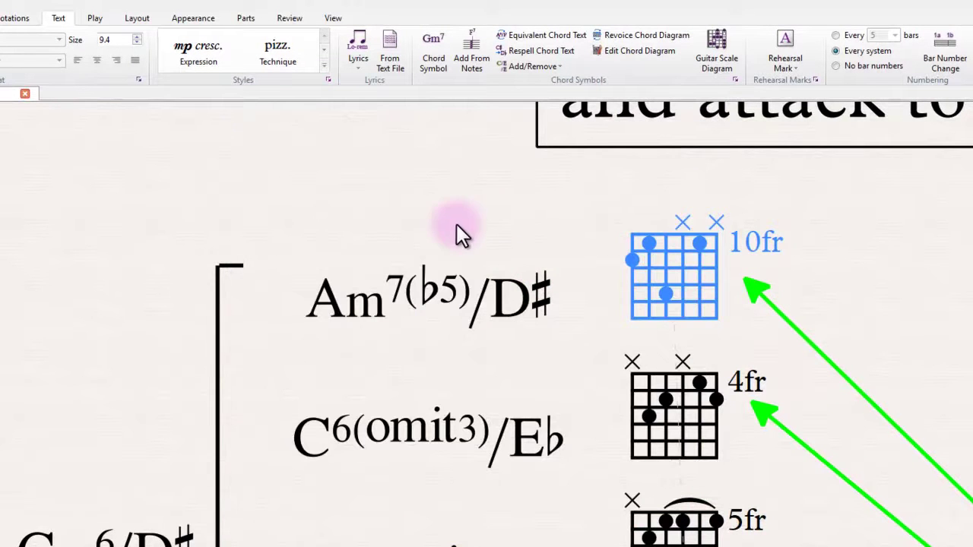
{"action": "left_click", "coordinate": [462, 285]}
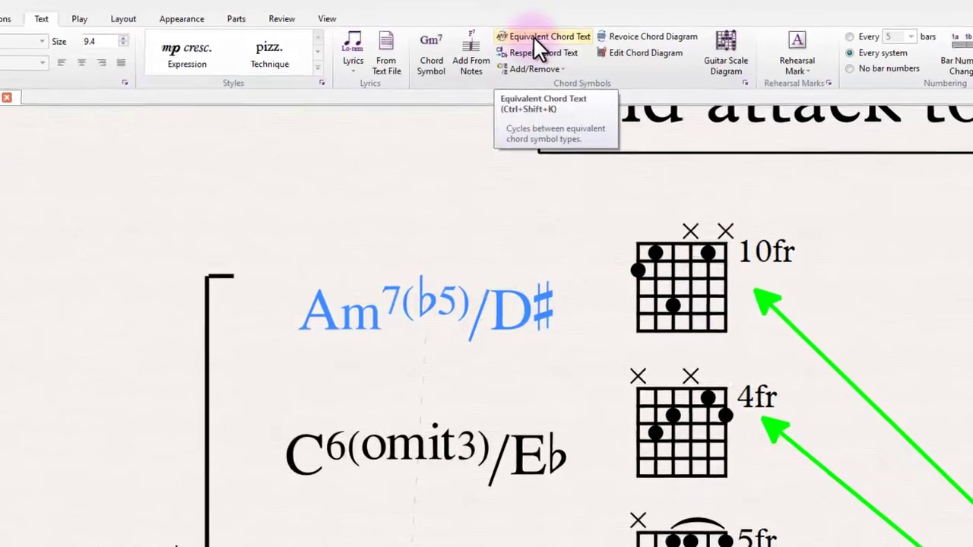
{"action": "left_click", "coordinate": [535, 38]}
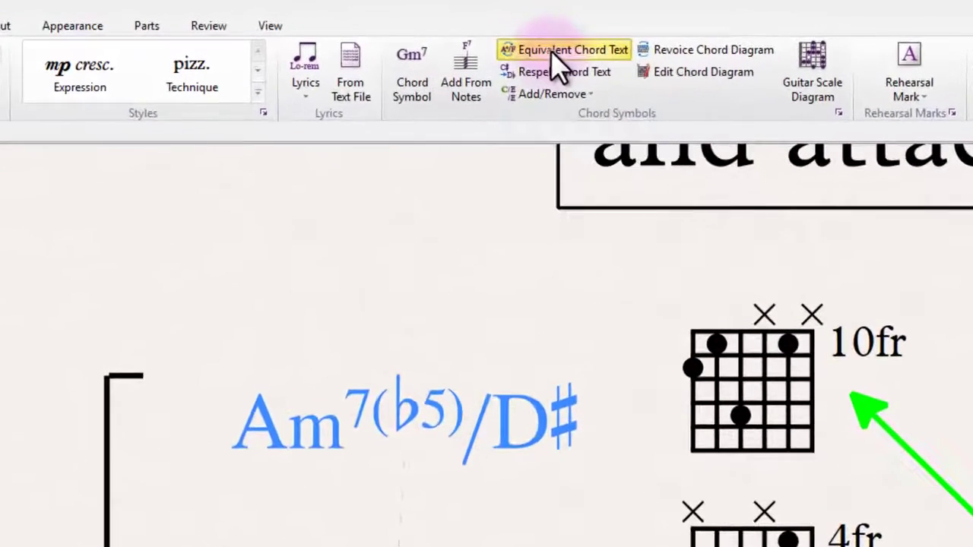
{"action": "left_click", "coordinate": [559, 57]}
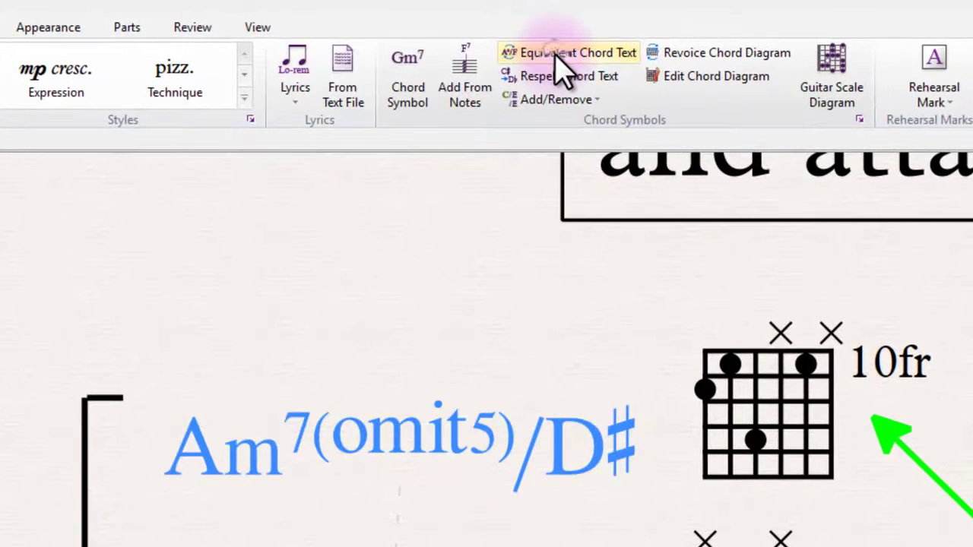
{"action": "left_click", "coordinate": [559, 57]}
{"action": "left_click", "coordinate": [559, 57]}
{"action": "left_click", "coordinate": [559, 57]}
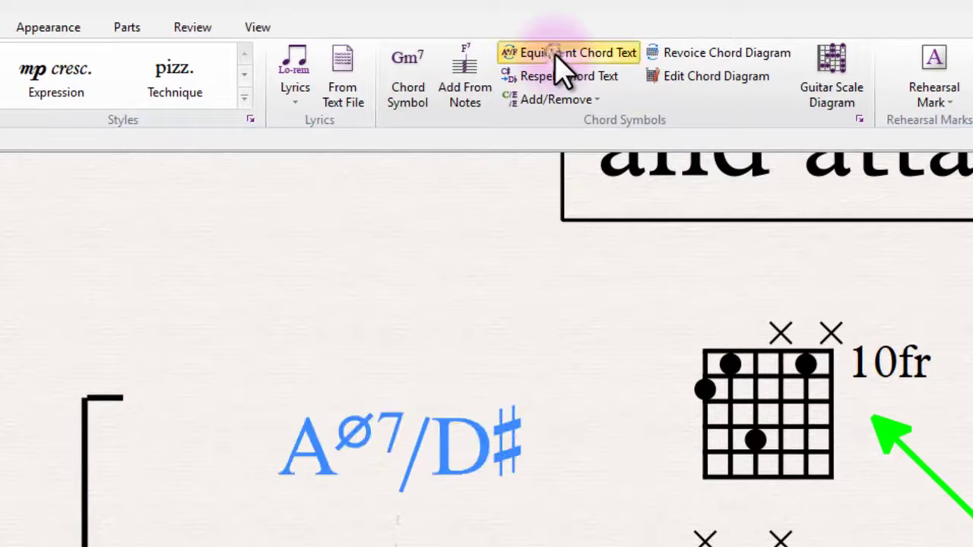
{"action": "left_click", "coordinate": [559, 57]}
{"action": "left_click", "coordinate": [559, 57]}
{"action": "left_click", "coordinate": [559, 57]}
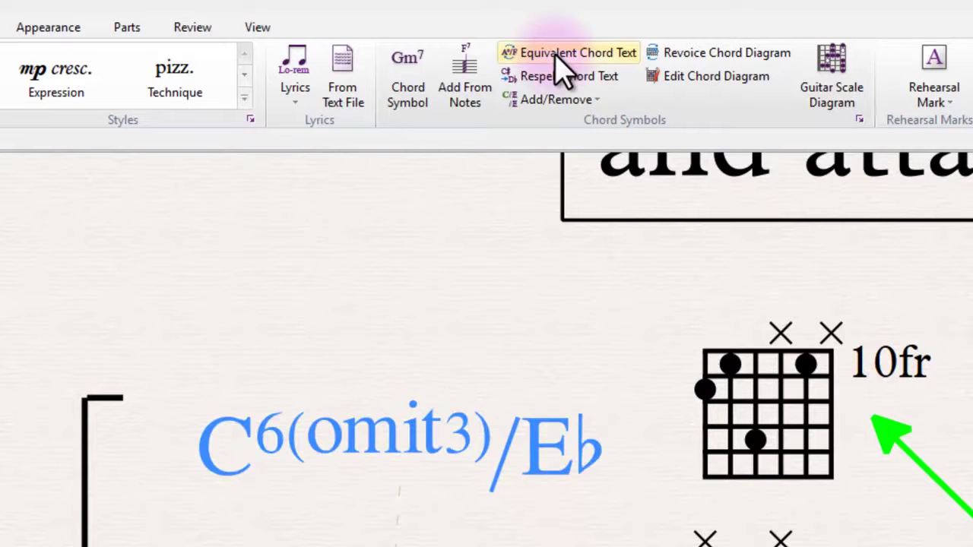
{"action": "left_click", "coordinate": [559, 57]}
{"action": "left_click", "coordinate": [559, 57]}
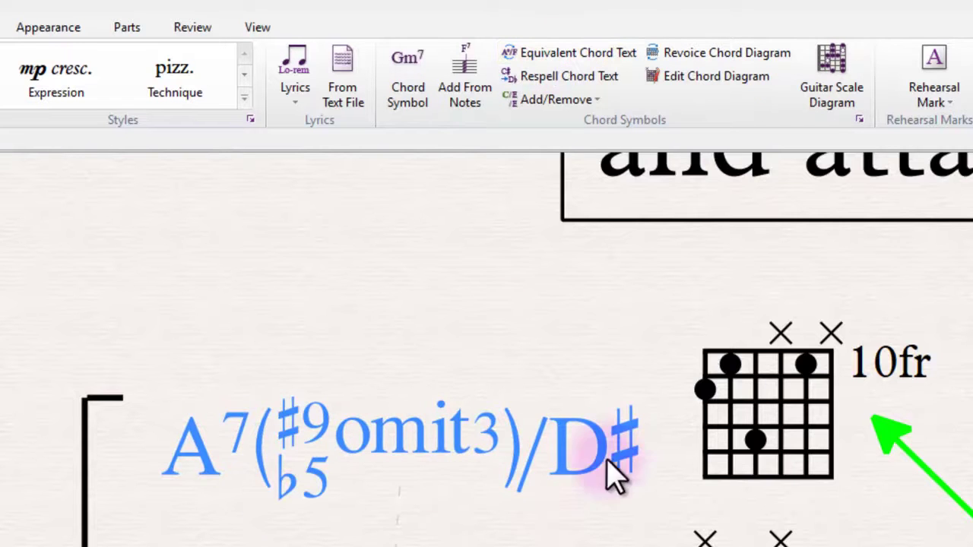
{"action": "left_click", "coordinate": [563, 57]}
{"action": "left_click", "coordinate": [563, 57]}
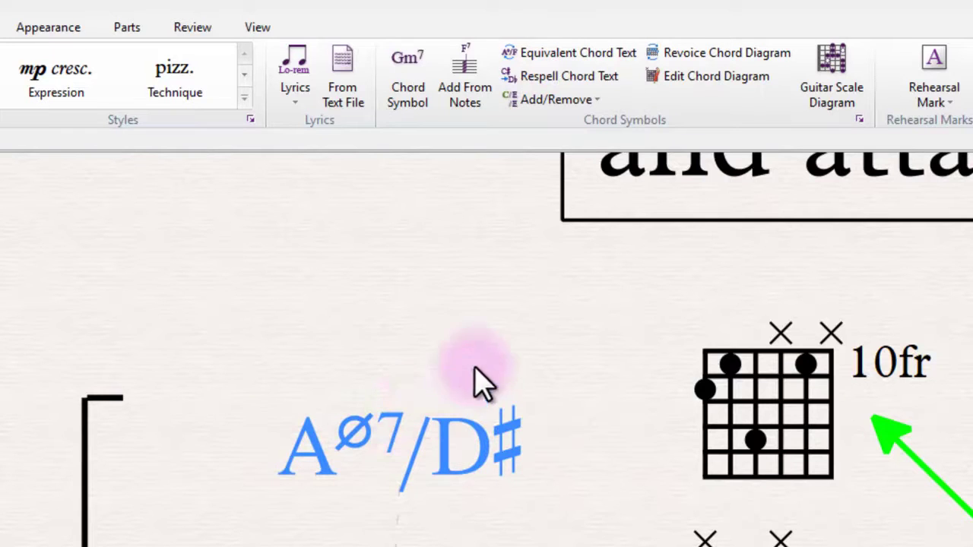
{"action": "left_click", "coordinate": [563, 57]}
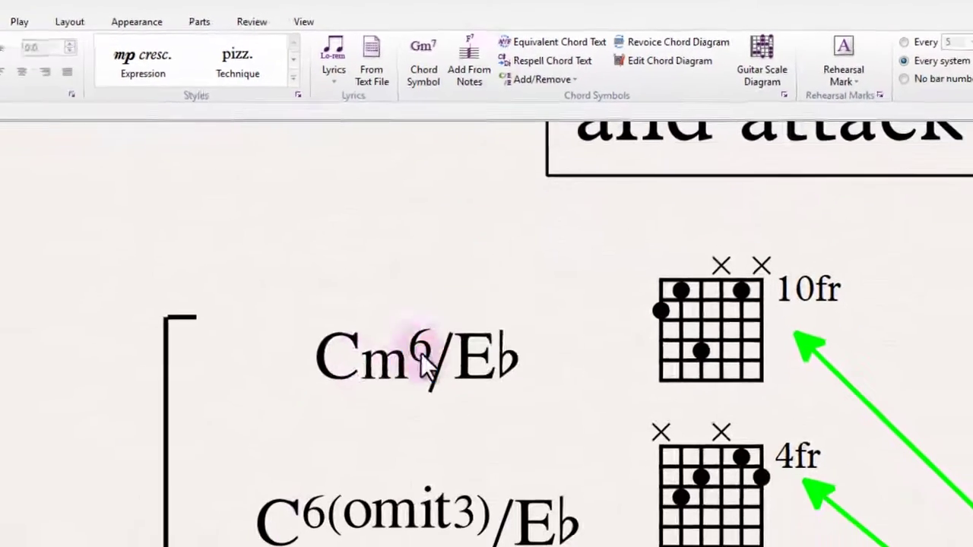
{"action": "left_click", "coordinate": [421, 353]}
{"action": "left_click", "coordinate": [539, 35]}
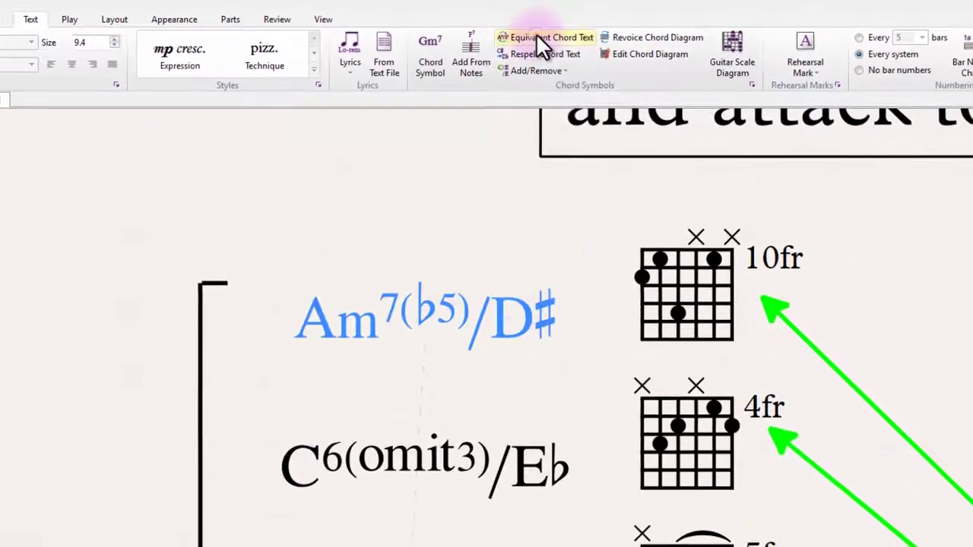
{"action": "left_click", "coordinate": [447, 237]}
- Scroll down to guitar bar 19 and select its first A eighth note
{"action": "scroll", "coordinate": [495, 307], "scroll_direction": "down", "scroll_amount": 5}
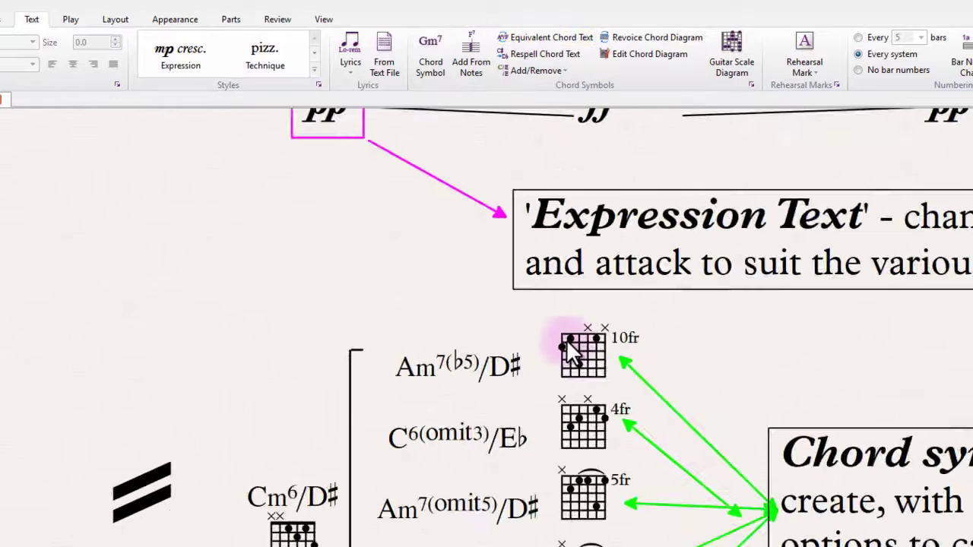
{"action": "left_click_drag", "start_coordinate": [789, 360], "coordinate": [602, 245]}
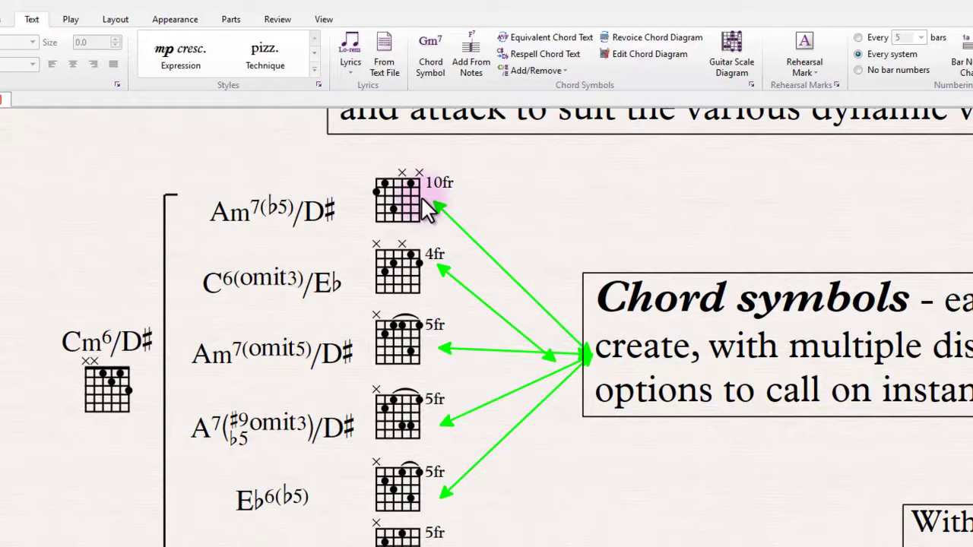
{"action": "left_click", "coordinate": [264, 210]}
{"action": "left_click", "coordinate": [686, 205]}
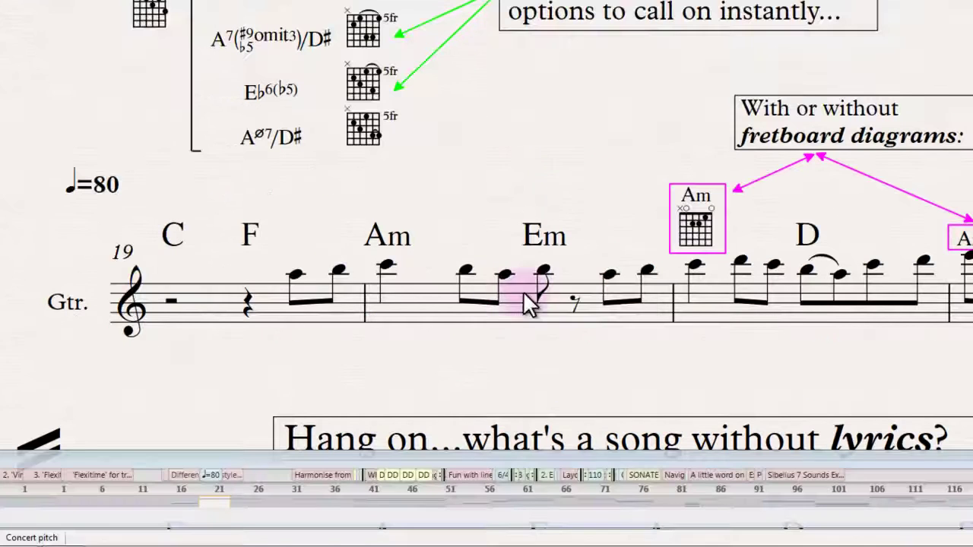
{"action": "left_click", "coordinate": [295, 273]}
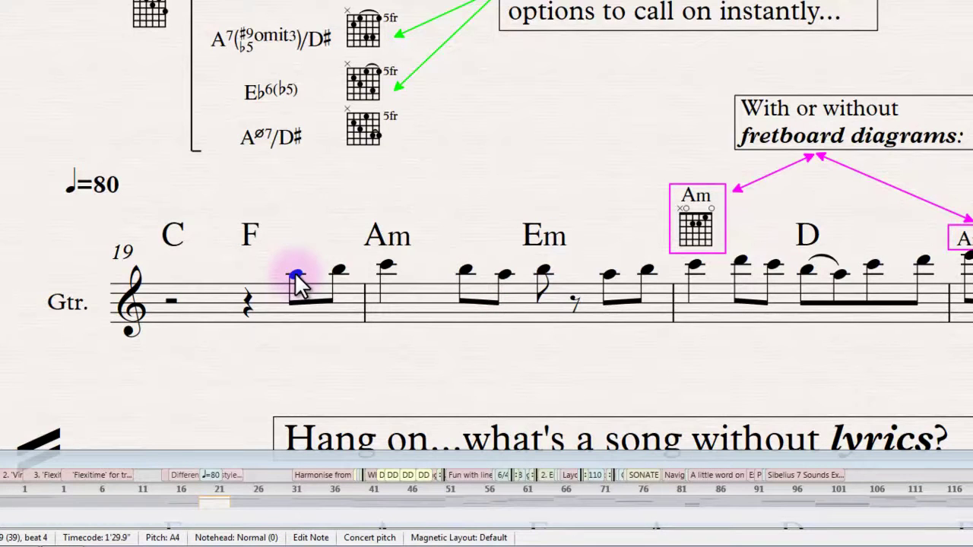
{"action": "scroll", "coordinate": [305, 350], "scroll_direction": "down", "scroll_amount": 3}
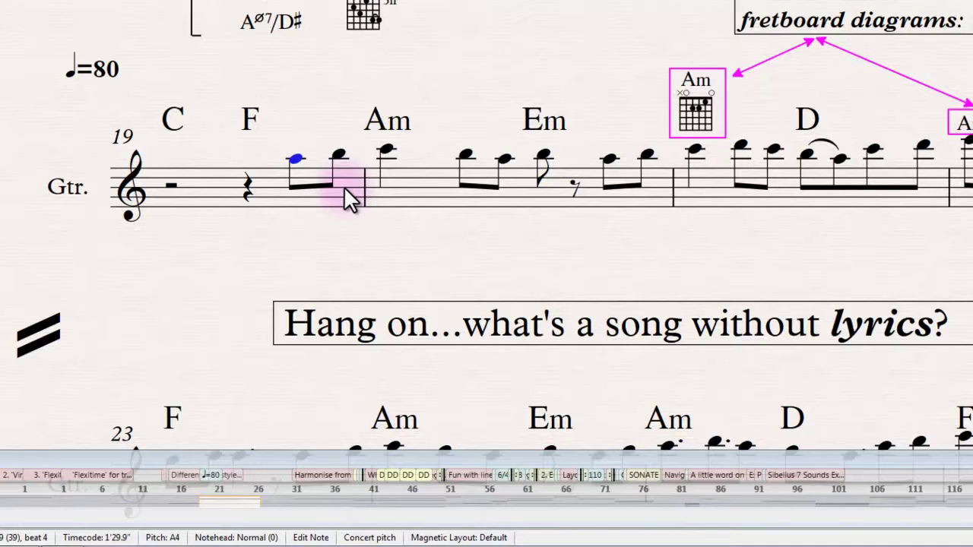
- Enter the lyrics There's / a / la-dy / who's / sure under the bar 19–20 guitar notes
{"action": "key", "text": "ctrl+l"}
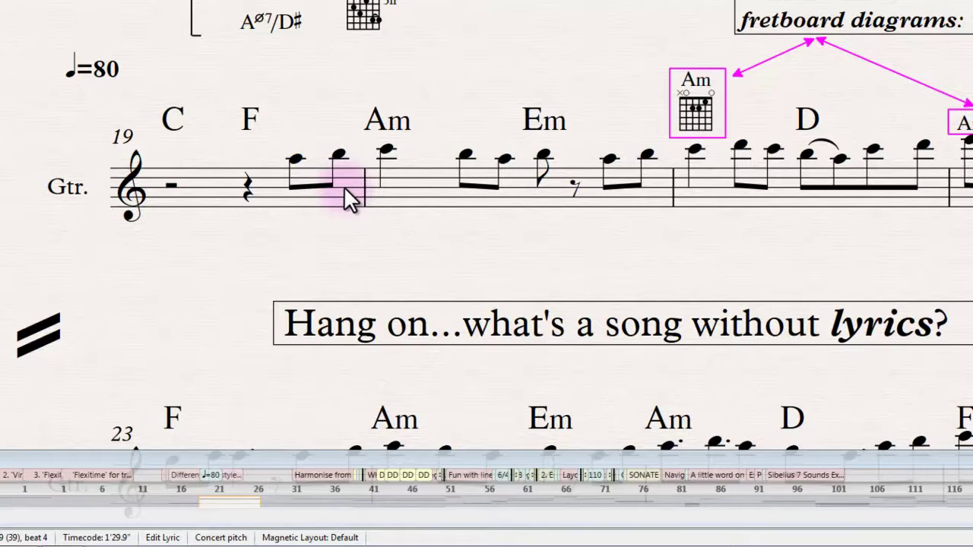
{"action": "type", "text": "There"}
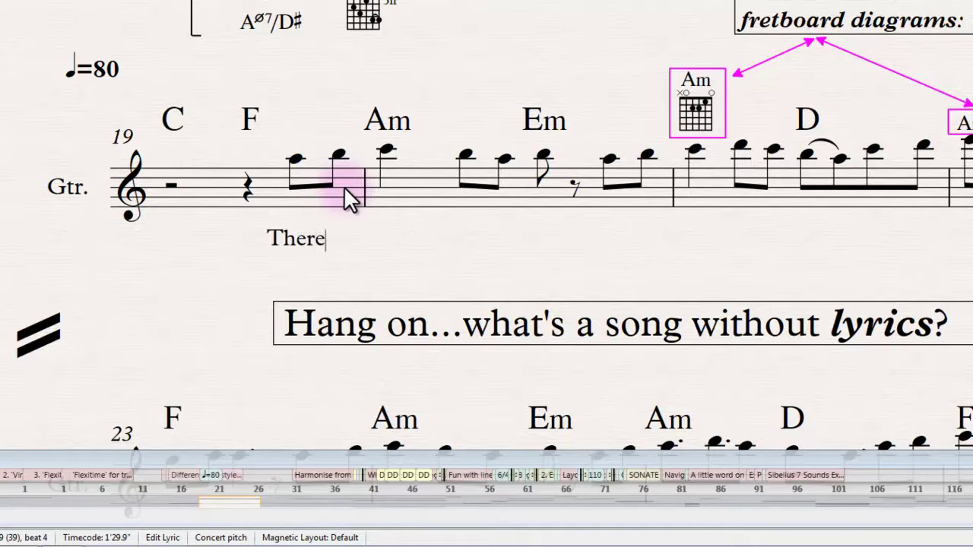
{"action": "type", "text": "'s"}
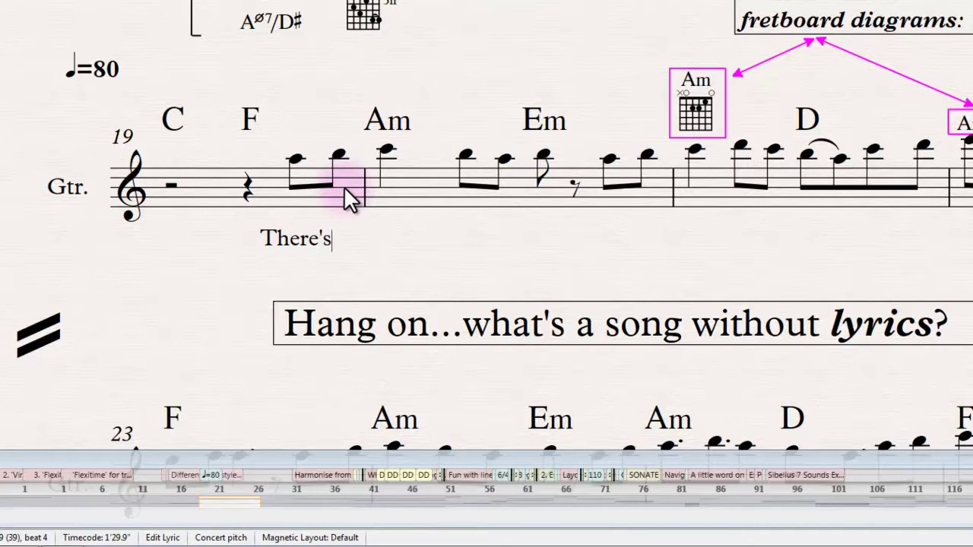
{"action": "type", "text": "a "}
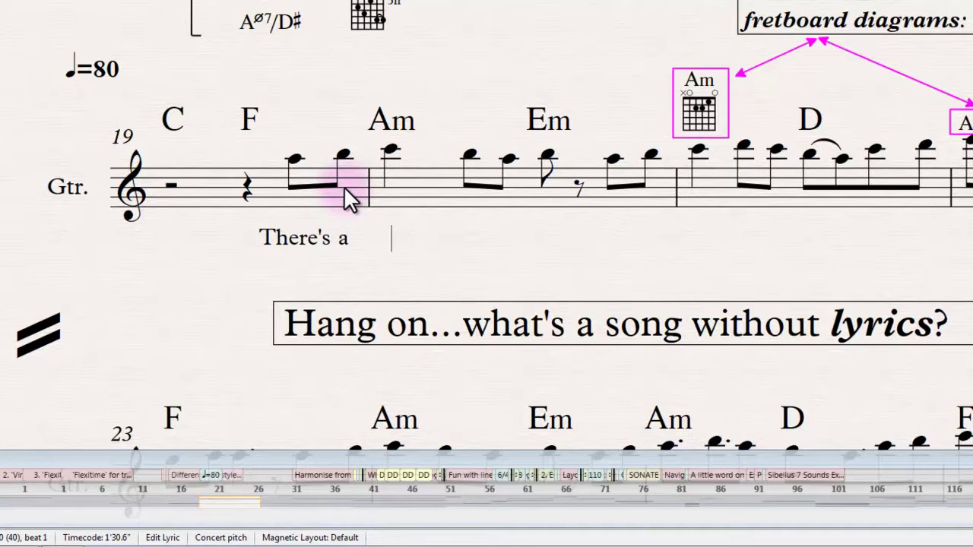
{"action": "type", "text": "la"}
{"action": "type", "text": "dy"}
{"action": "key", "text": "BackSpace"}
{"action": "key", "text": "BackSpace"}
{"action": "type", "text": "-"}
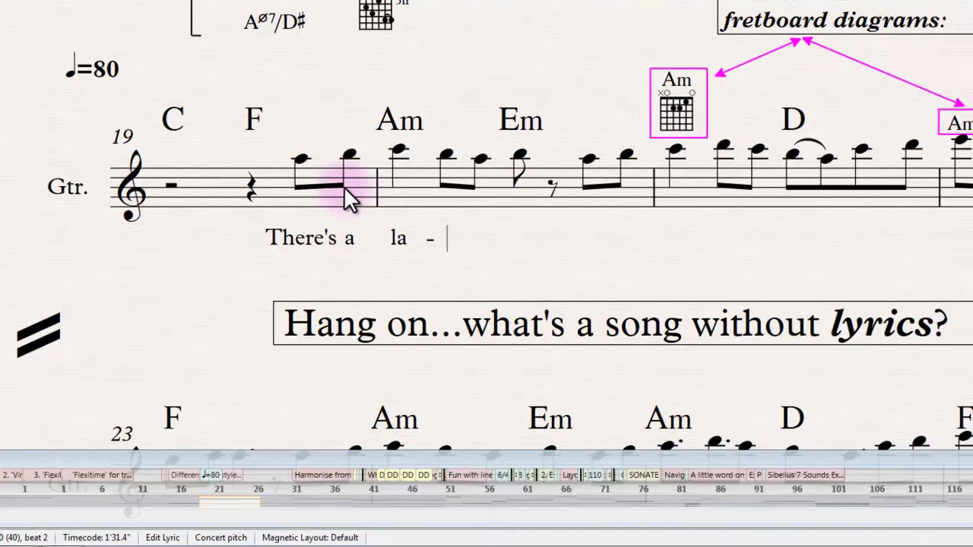
{"action": "type", "text": "dy w"}
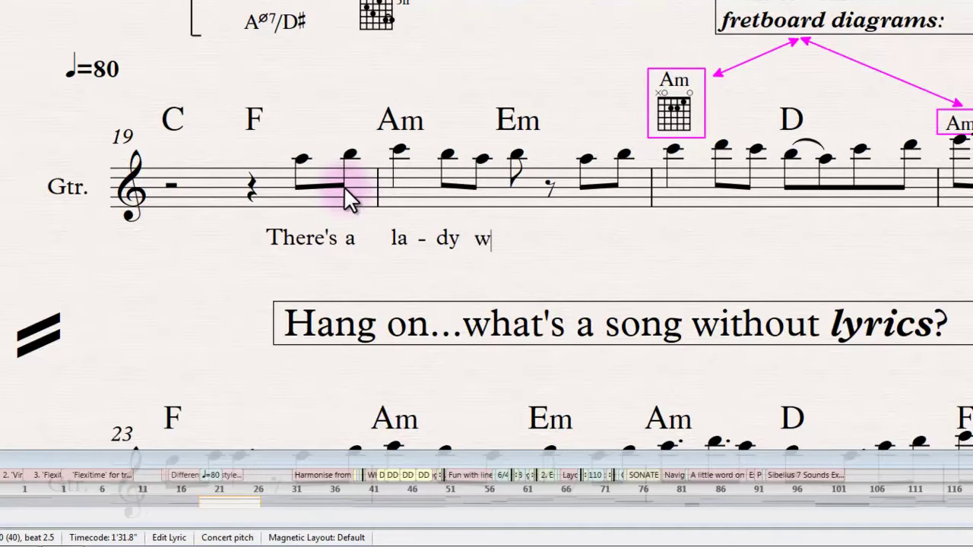
{"action": "type", "text": "ho's sure"}
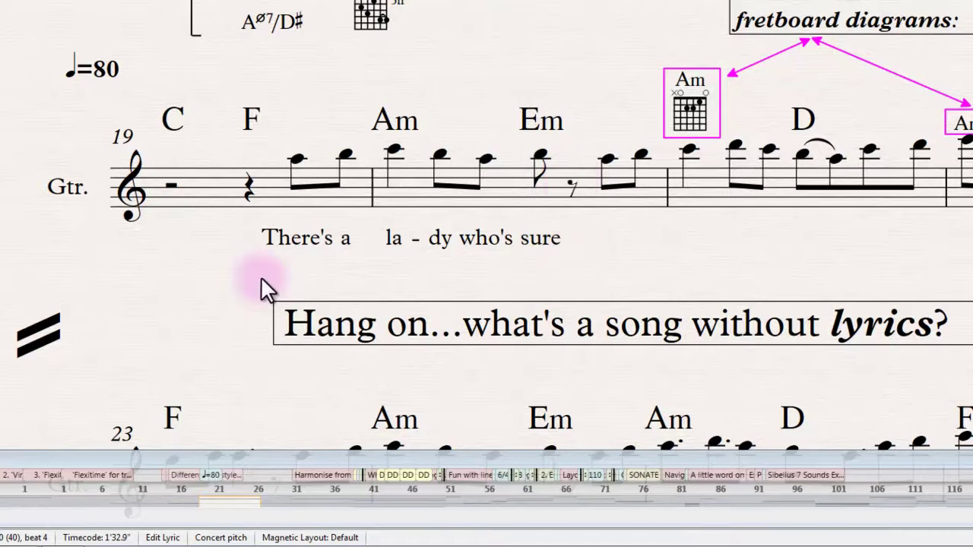
- Finish lyric entry and select the lyrics 'who's sure' under bar 19
{"action": "left_click", "coordinate": [280, 240]}
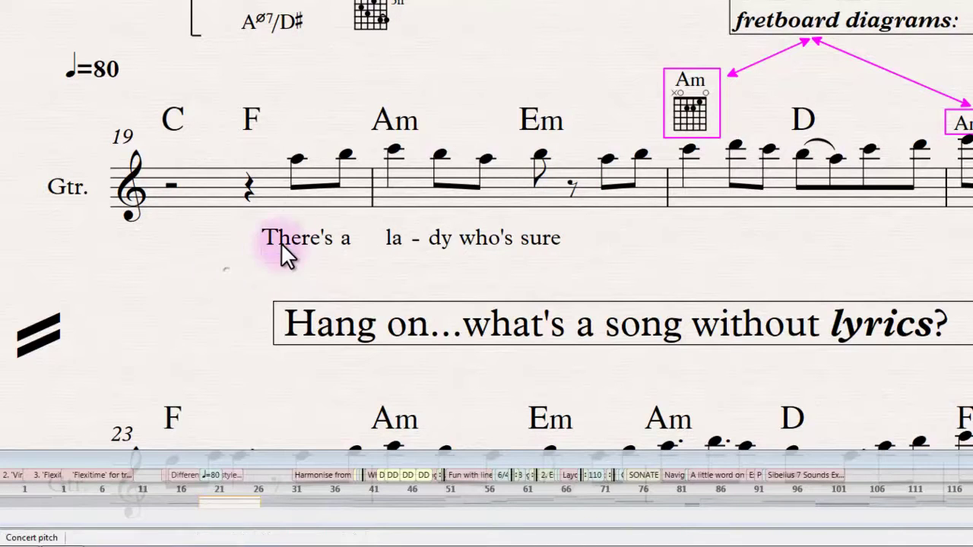
{"action": "left_click", "coordinate": [215, 262]}
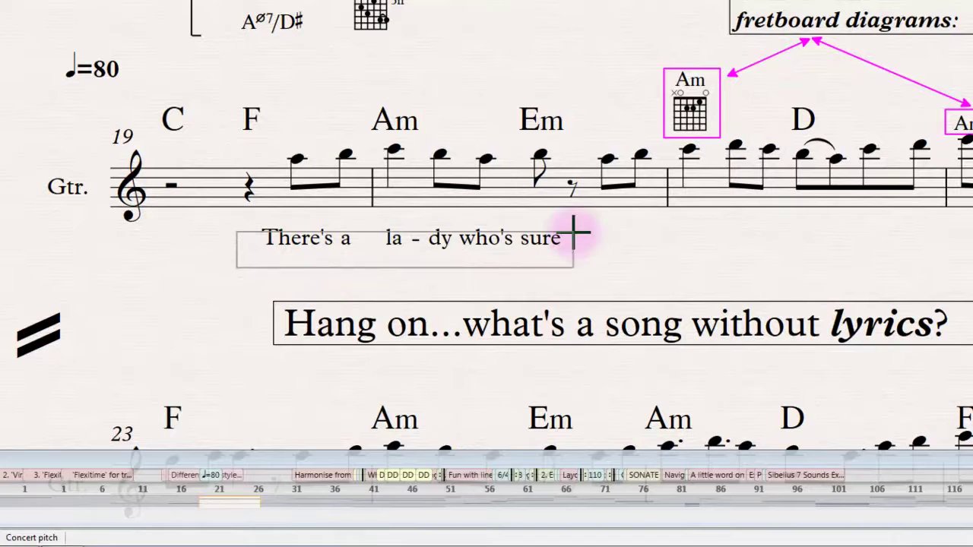
{"action": "left_click", "coordinate": [486, 240]}
{"action": "key", "text": "shift+Right"}
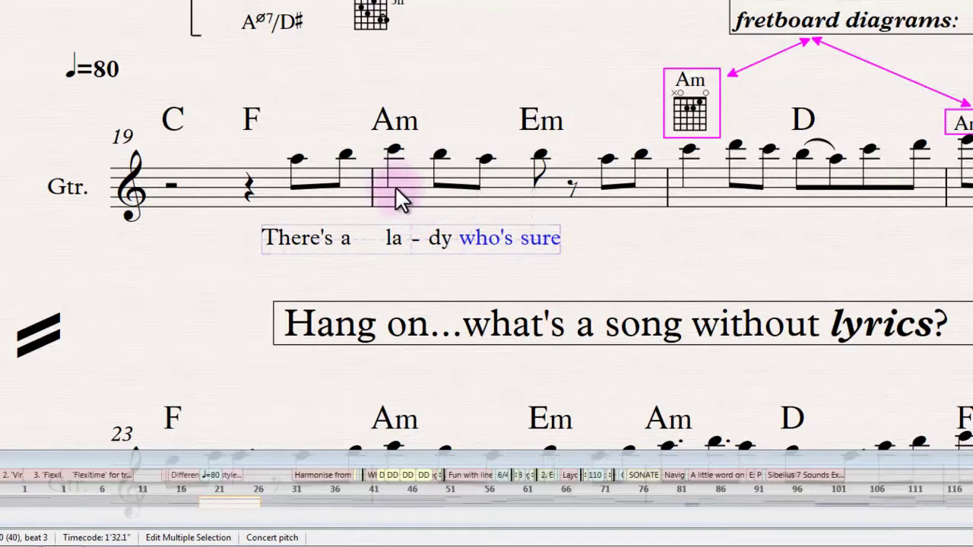
- Select guitar bars 19–22, filter the selection to lyrics only, and delete them
{"action": "left_click", "coordinate": [434, 114]}
{"action": "double_click", "coordinate": [407, 185]}
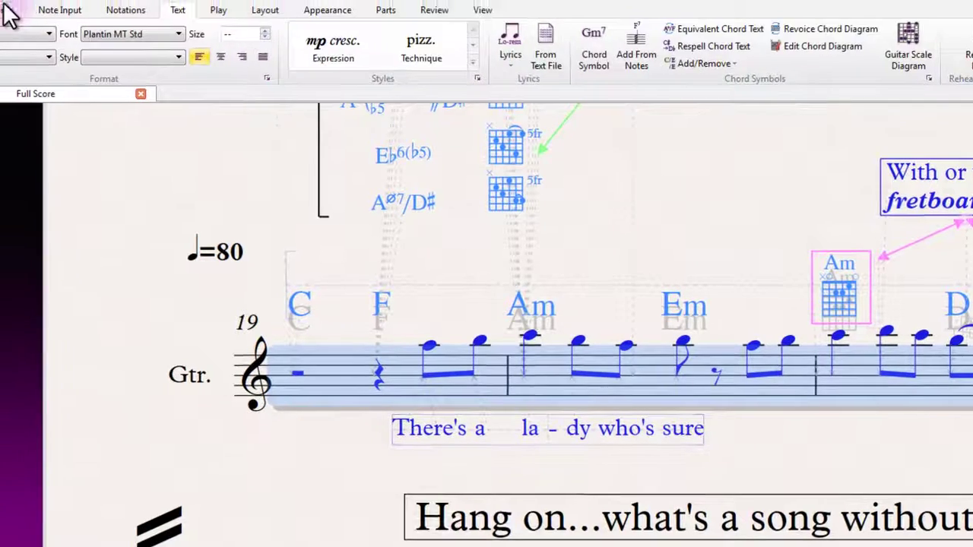
{"action": "left_click", "coordinate": [11, 12]}
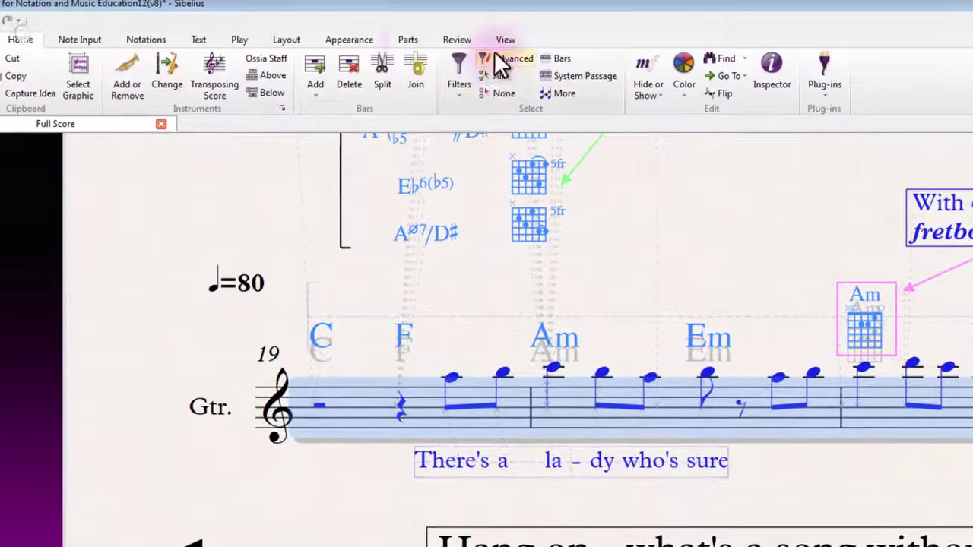
{"action": "left_click", "coordinate": [491, 59]}
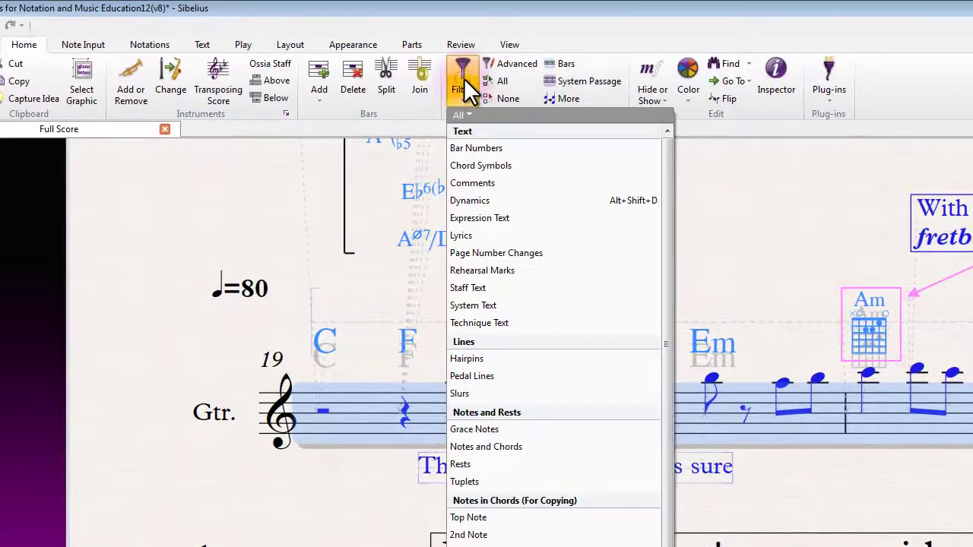
{"action": "left_click", "coordinate": [469, 235]}
{"action": "key", "text": "Delete"}
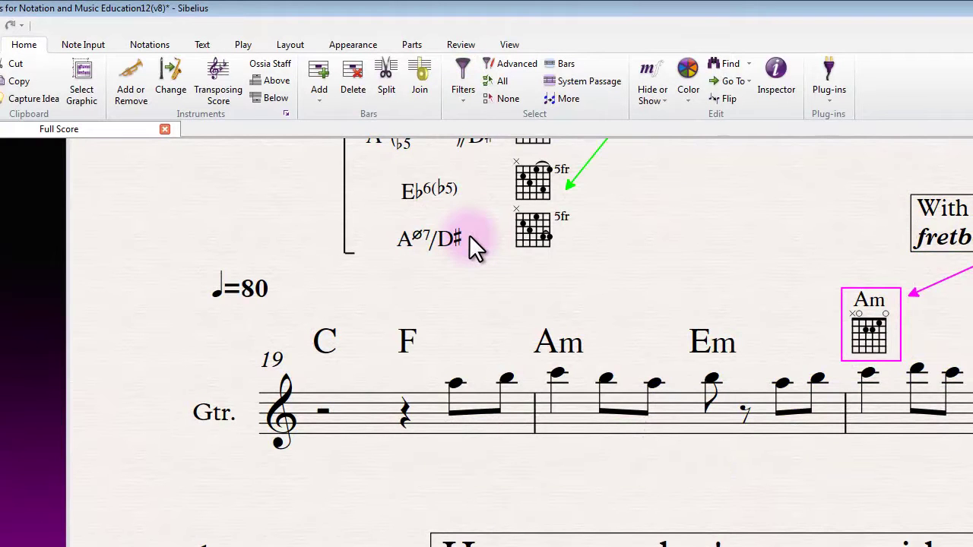
- Scroll down to the song lyrics text block and try selecting its lines
{"action": "scroll", "coordinate": [384, 536], "scroll_direction": "down", "scroll_amount": 10}
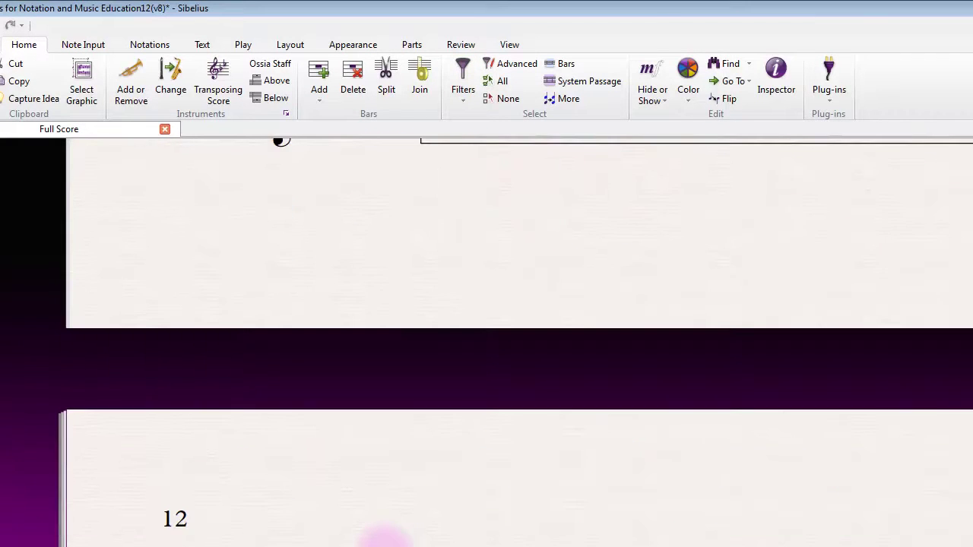
{"action": "scroll", "coordinate": [384, 536], "scroll_direction": "down", "scroll_amount": 10}
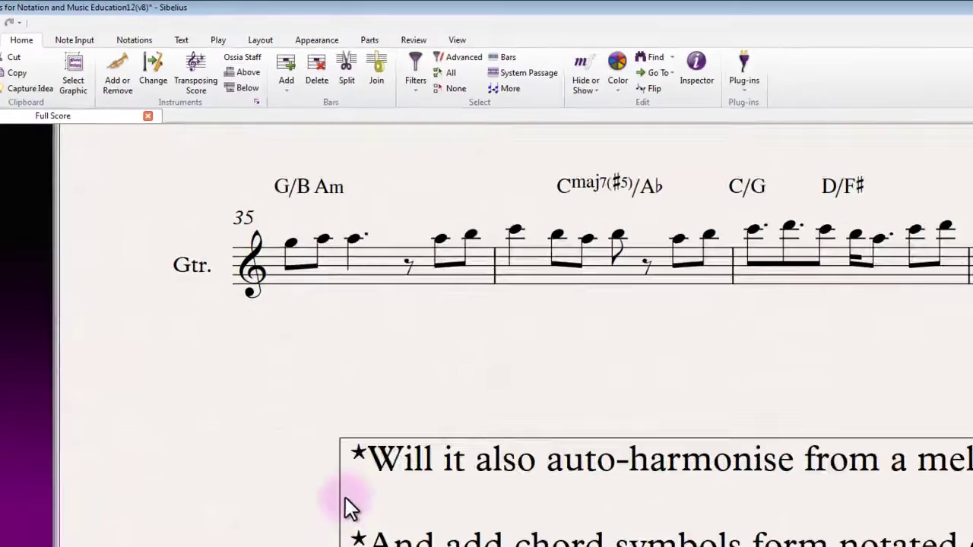
{"action": "scroll", "coordinate": [330, 475], "scroll_direction": "down", "scroll_amount": 2}
{"action": "left_click", "coordinate": [622, 430]}
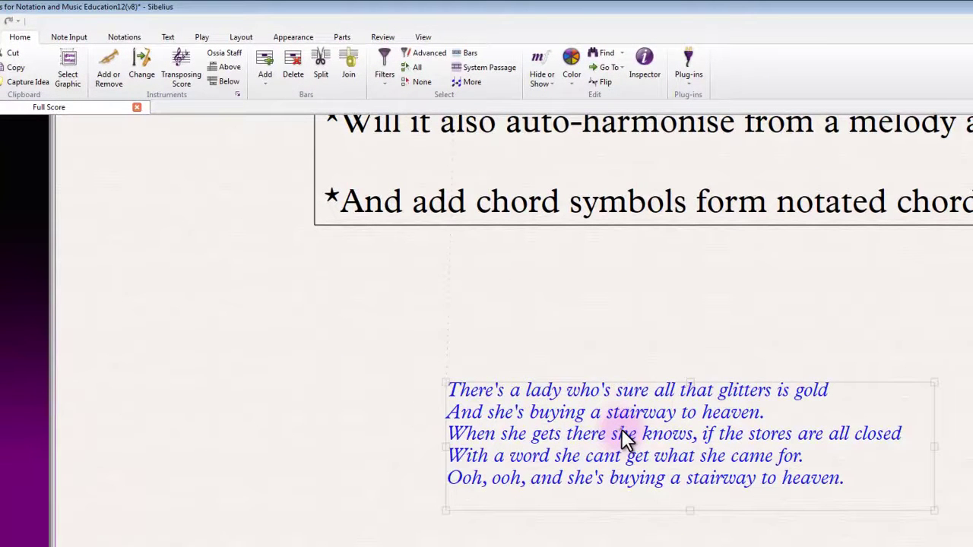
{"action": "double_click", "coordinate": [622, 429]}
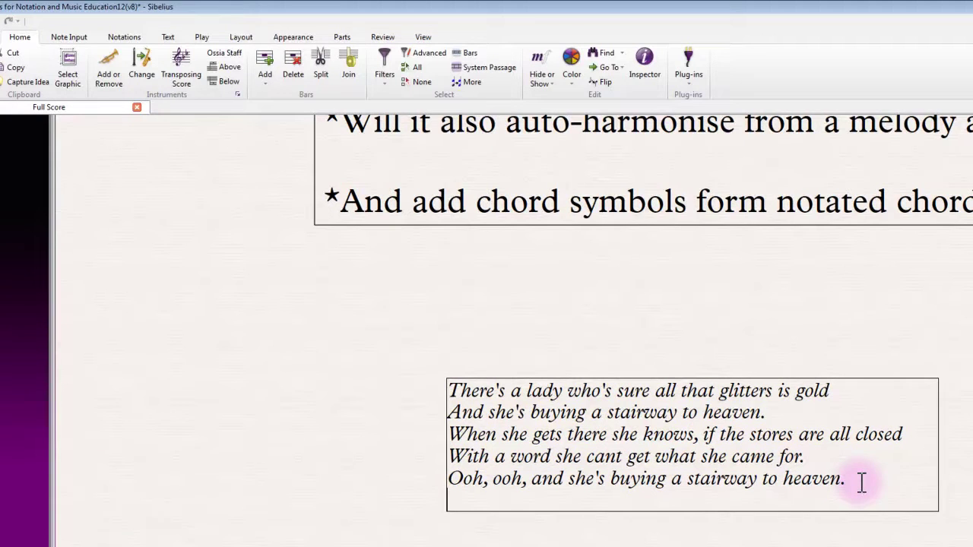
{"action": "left_click_drag", "start_coordinate": [861, 482], "coordinate": [447, 390]}
{"action": "key", "text": "Escape"}
- Reselect all five lyric lines in the text block and copy them
{"action": "scroll", "coordinate": [532, 403], "scroll_direction": "down", "scroll_amount": 2}
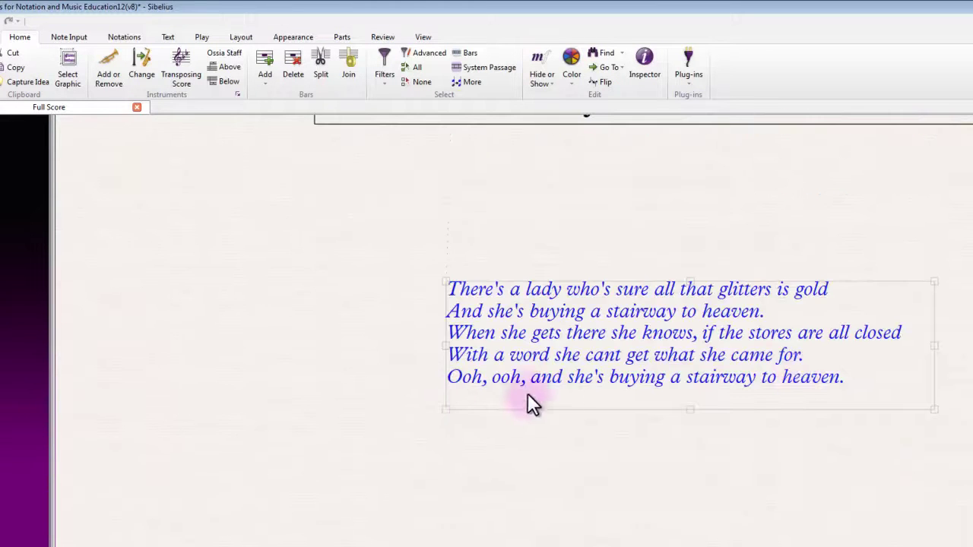
{"action": "double_click", "coordinate": [842, 375]}
{"action": "left_click_drag", "start_coordinate": [857, 375], "coordinate": [449, 293]}
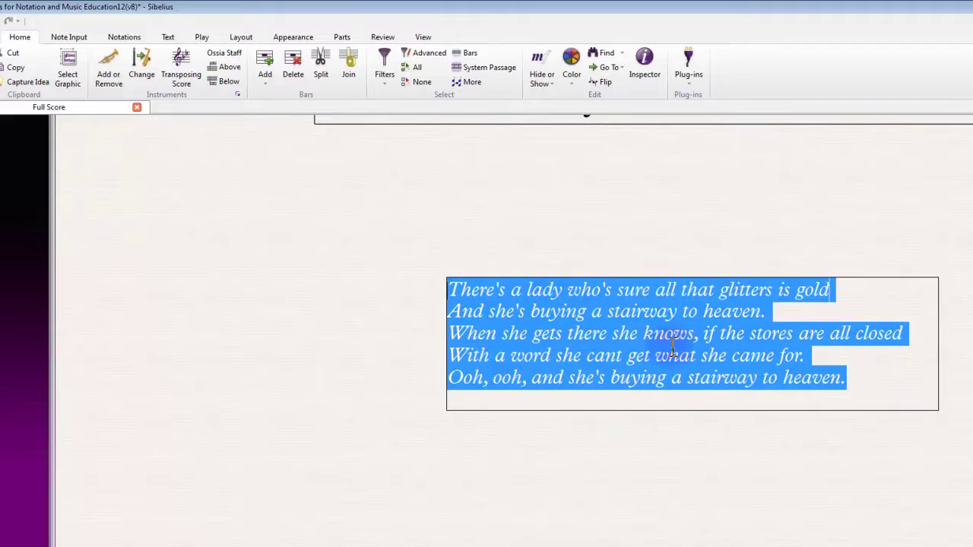
{"action": "right_click", "coordinate": [638, 296]}
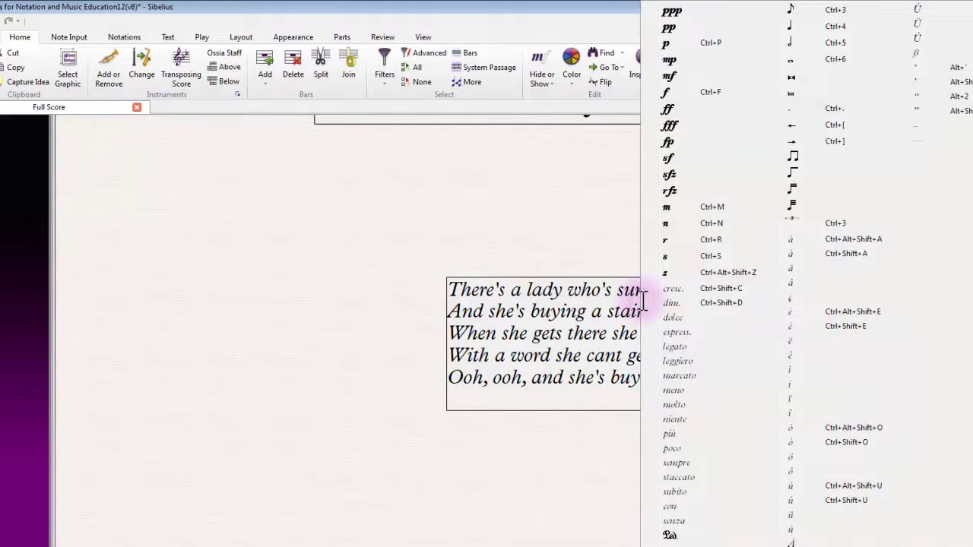
{"action": "key", "text": "Escape"}
{"action": "left_click", "coordinate": [857, 373]}
{"action": "left_click_drag", "start_coordinate": [858, 373], "coordinate": [490, 283]}
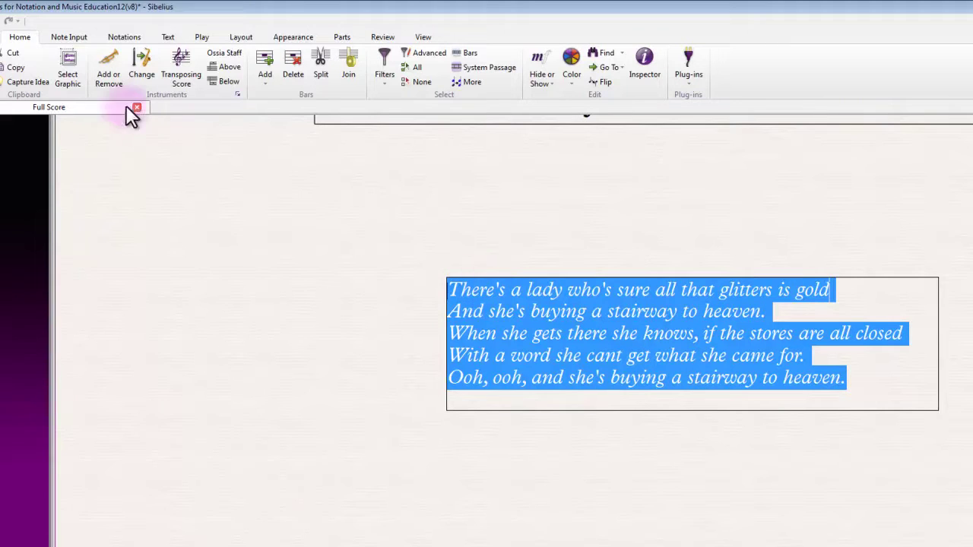
{"action": "left_click", "coordinate": [15, 67]}
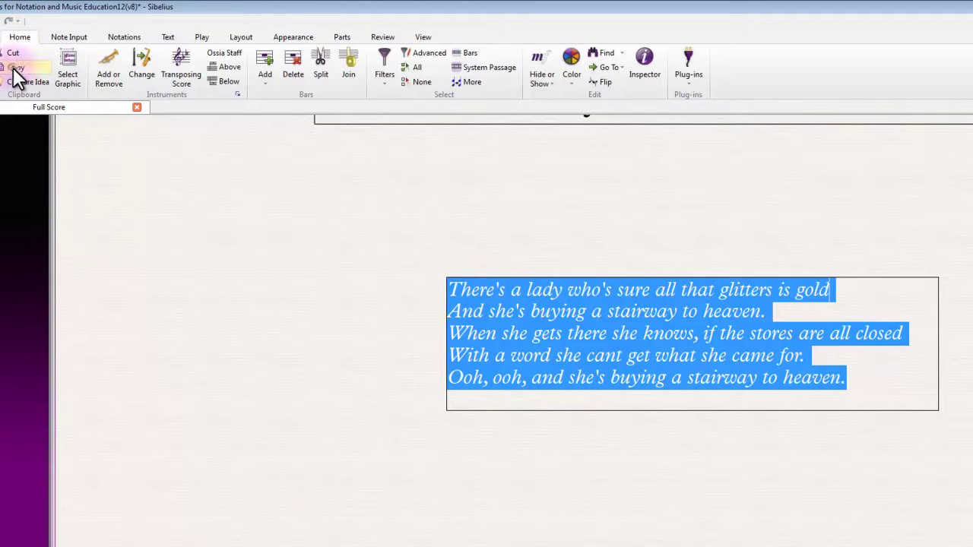
{"action": "left_click", "coordinate": [394, 295]}
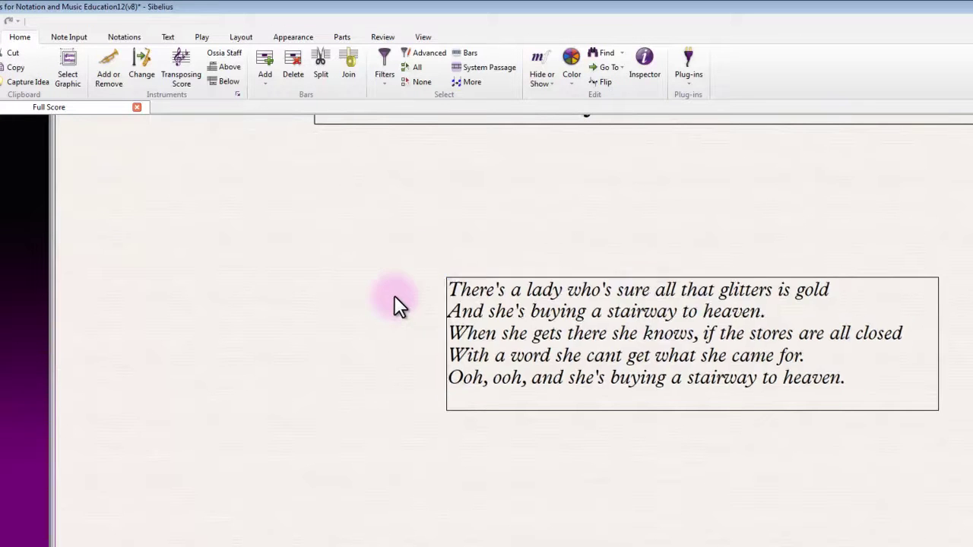
- Start Lyrics line 1 entry at the first eighth note of guitar bar 19
{"action": "scroll", "coordinate": [314, 280], "scroll_direction": "up", "scroll_amount": 20}
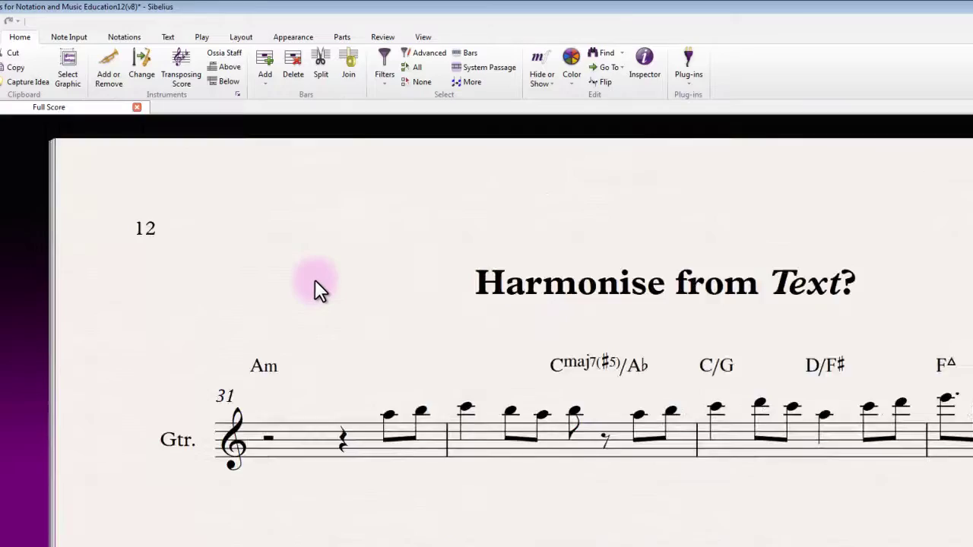
{"action": "scroll", "coordinate": [315, 280], "scroll_direction": "up", "scroll_amount": 3}
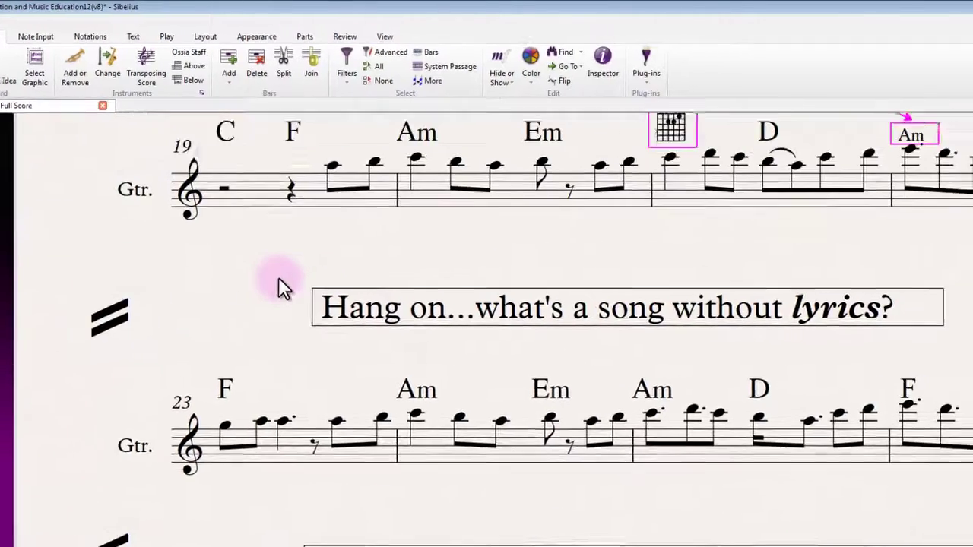
{"action": "left_click", "coordinate": [247, 208]}
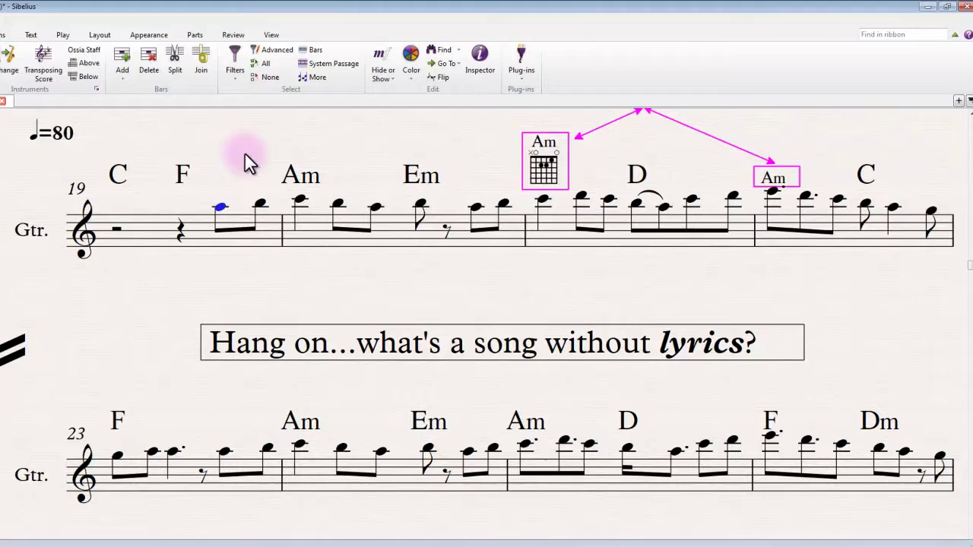
{"action": "key", "text": "ctrl+l"}
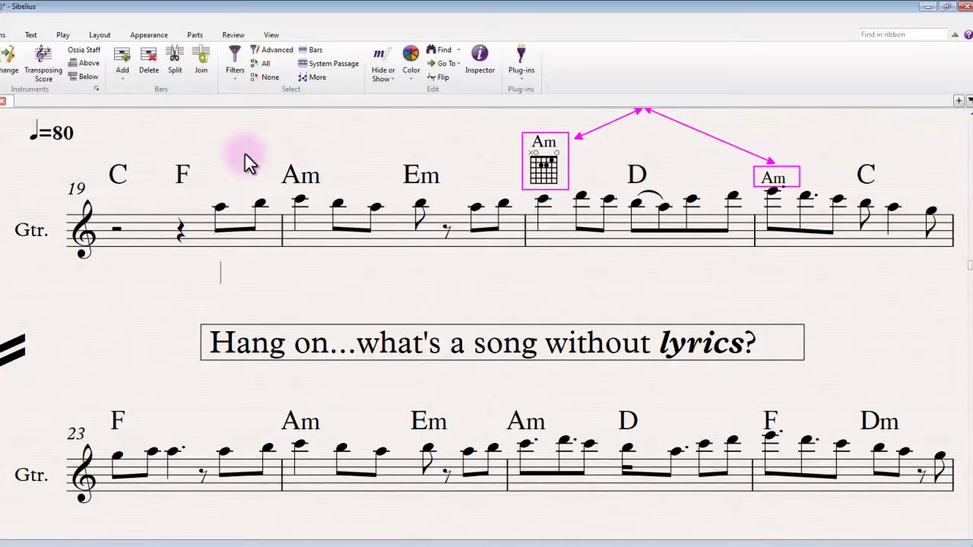
{"action": "left_click", "coordinate": [97, 35]}
{"action": "left_click", "coordinate": [32, 35]}
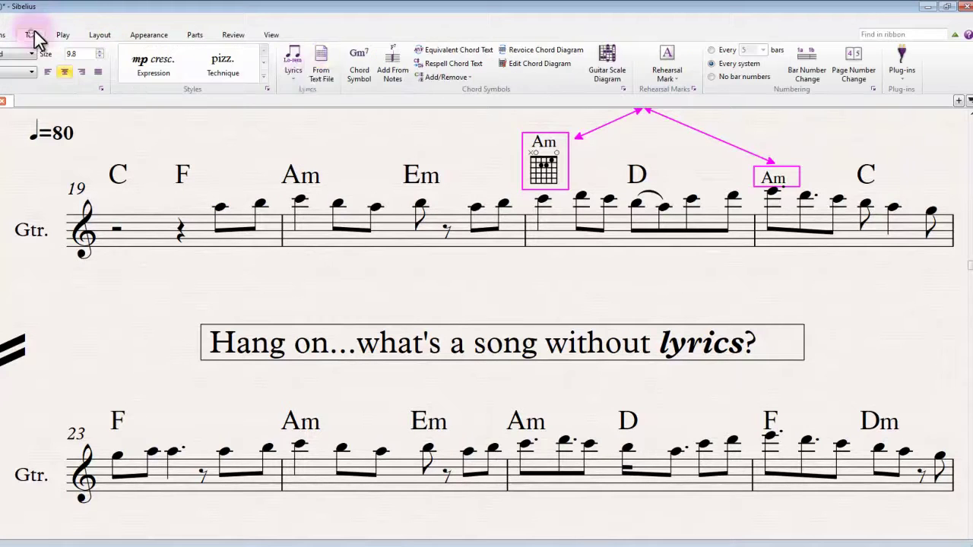
{"action": "left_click", "coordinate": [291, 77]}
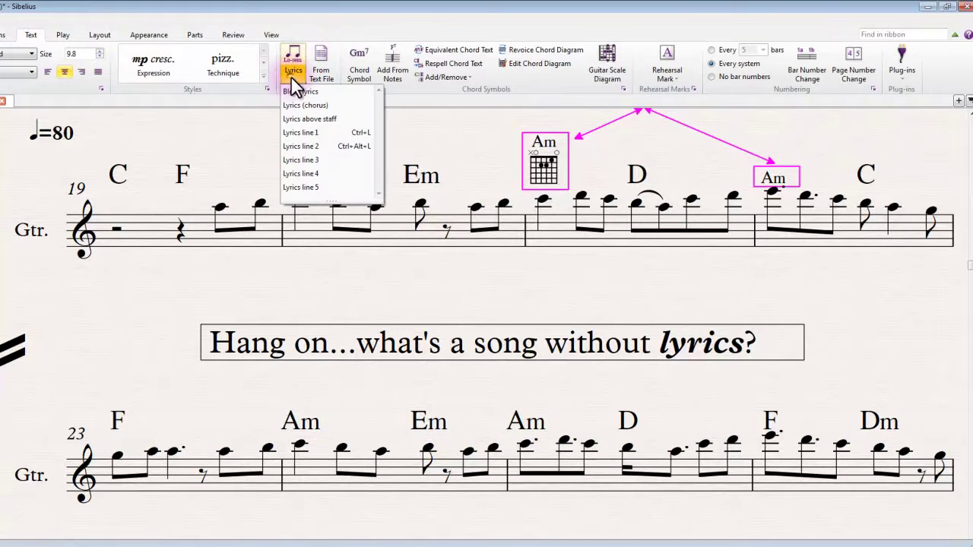
{"action": "left_click", "coordinate": [357, 134]}
{"action": "left_click", "coordinate": [219, 208]}
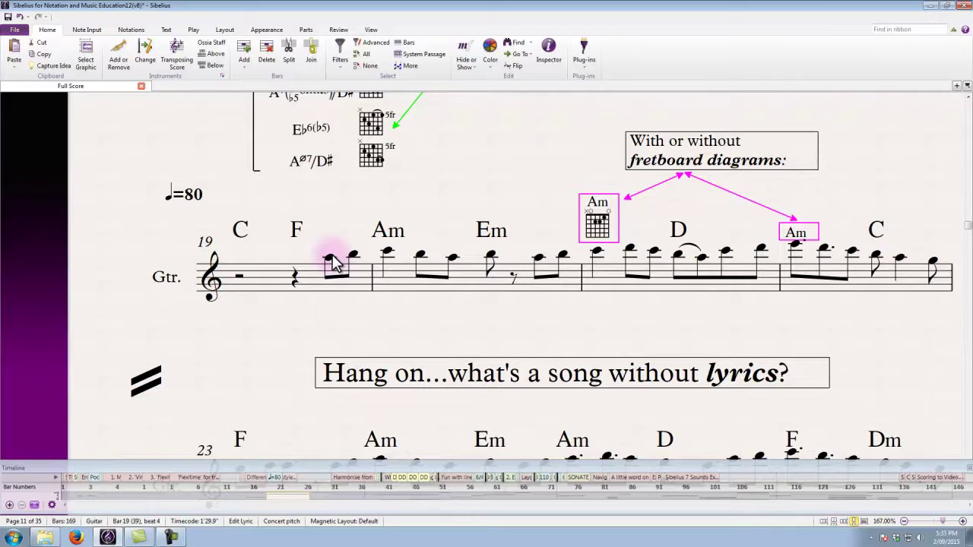
- Enter the lyrics "There's a la-dy who's sure ... bu-ying a stair-way to" under bars 19–22
{"action": "type", "text": "There's"}
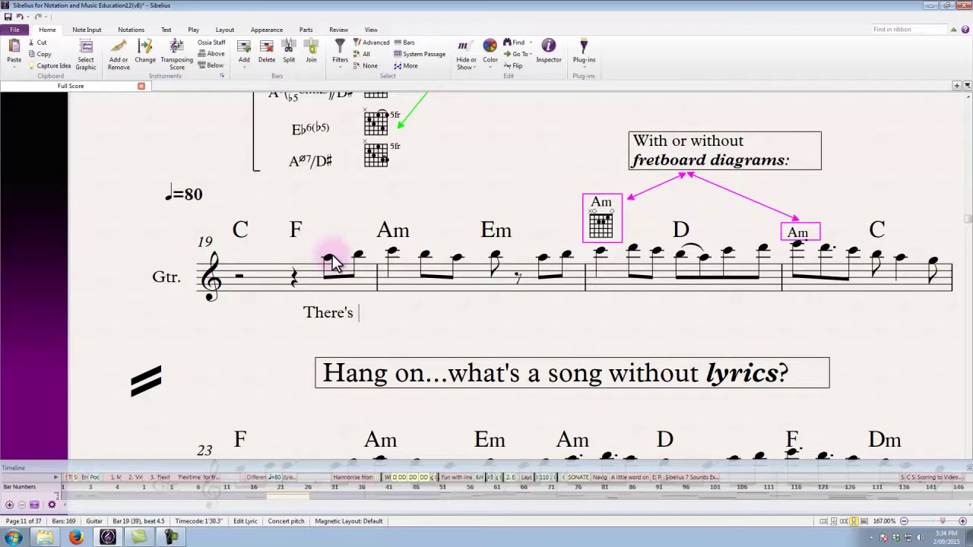
{"action": "type", "text": "a la-"}
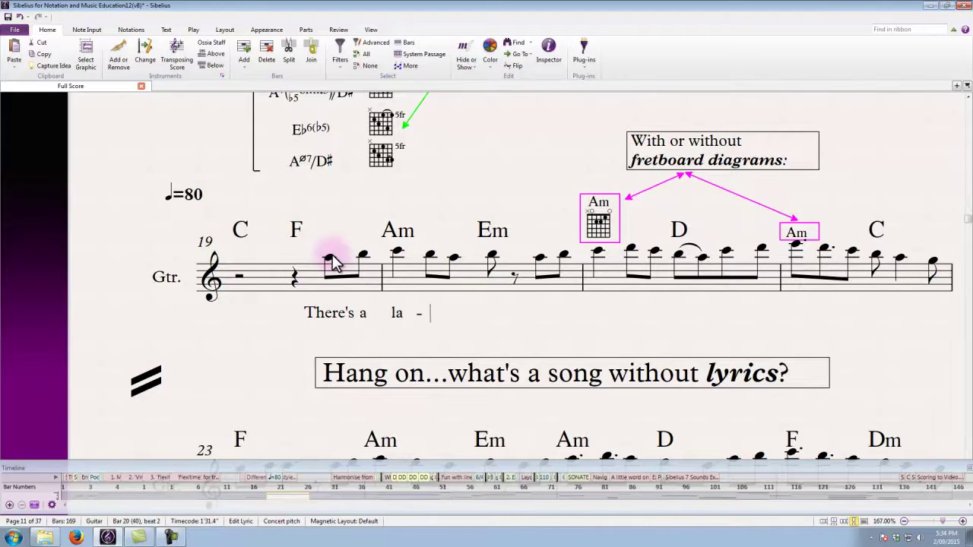
{"action": "type", "text": "dy who's sure all that glit-ters is gold "}
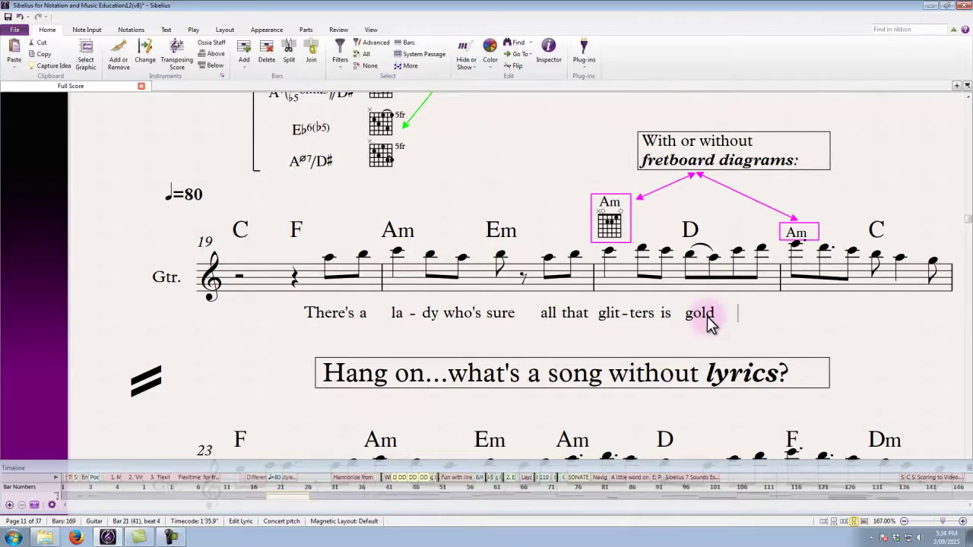
{"action": "type", "text": "And "}
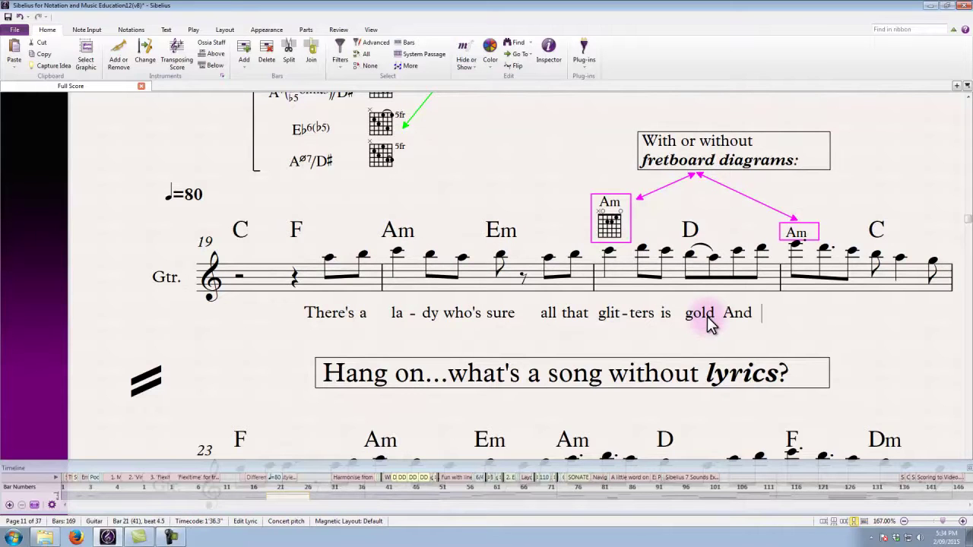
{"action": "type", "text": "she's bu-ying "}
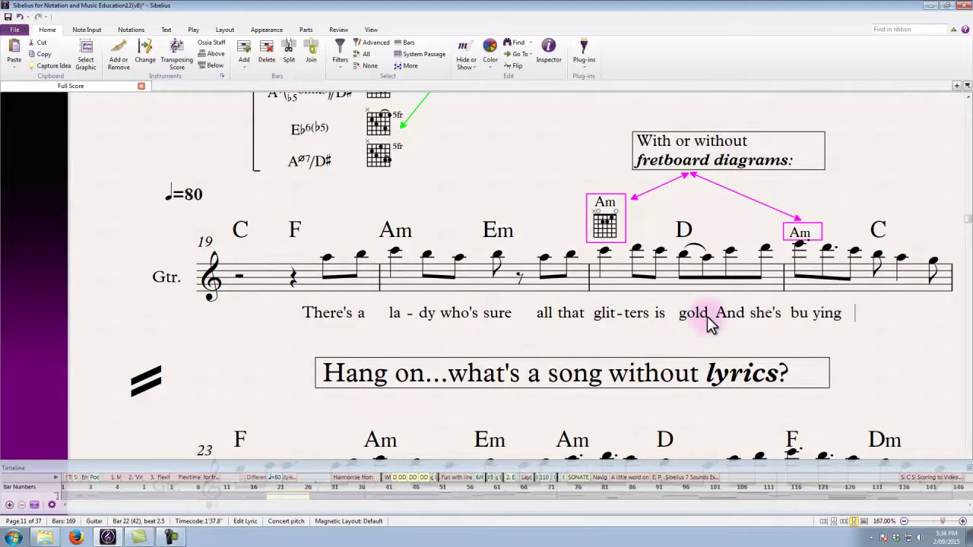
{"action": "type", "text": "a stair-way to"}
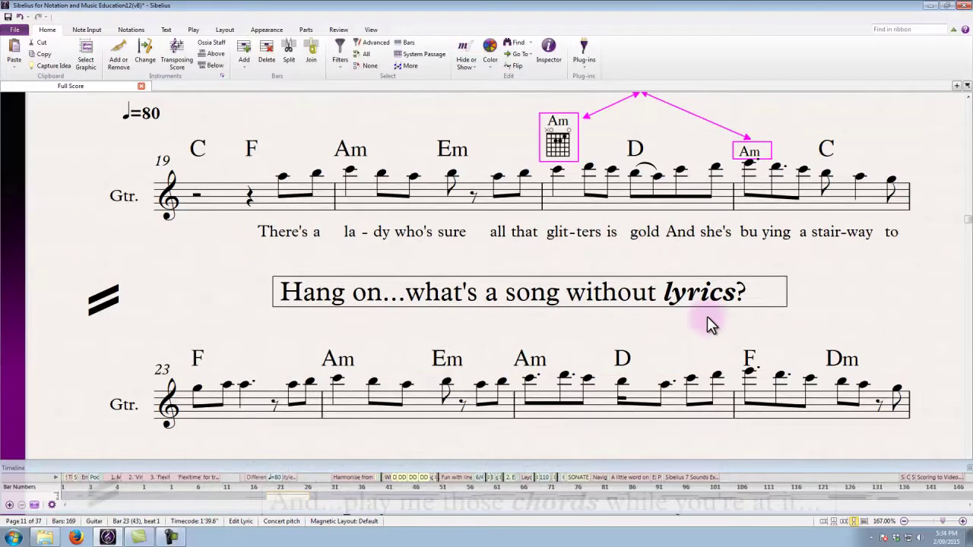
{"action": "key", "text": "Escape"}
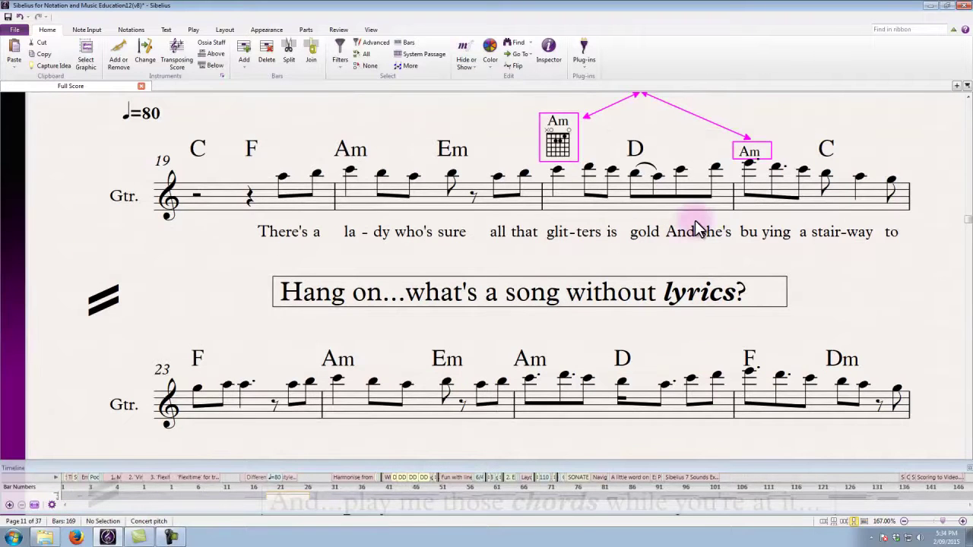
- Change the bar 21 lyric 'And' to lowercase 'and'
{"action": "double_click", "coordinate": [289, 237]}
{"action": "left_click", "coordinate": [215, 241]}
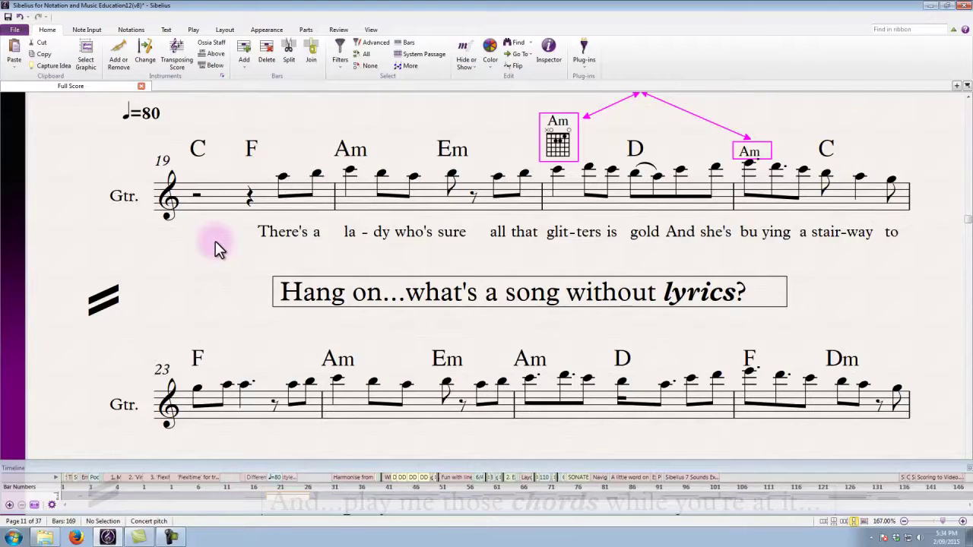
{"action": "double_click", "coordinate": [675, 233]}
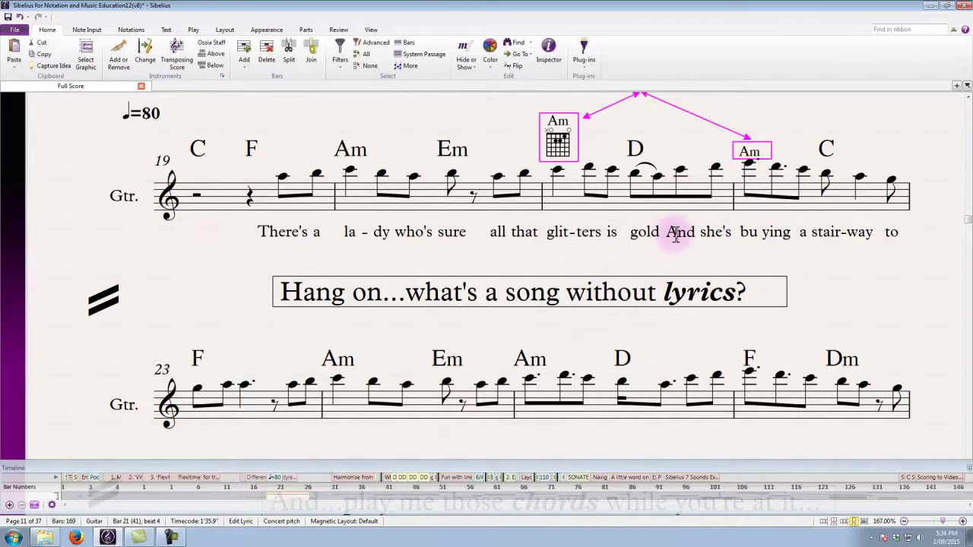
{"action": "type", "text": "and"}
{"action": "left_click", "coordinate": [239, 261]}
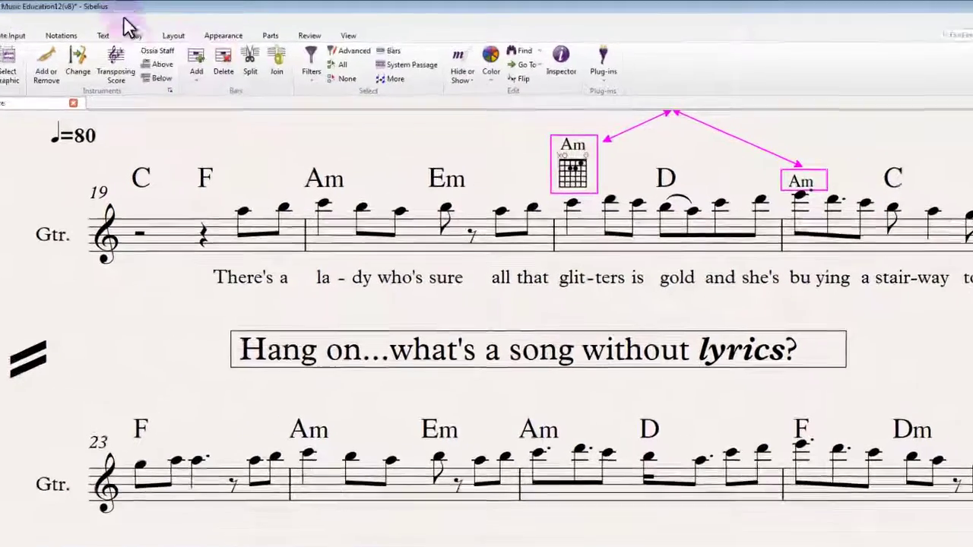
- Try importing lyrics From Text File and dismiss the select-a-passage warning
{"action": "left_click", "coordinate": [102, 35]}
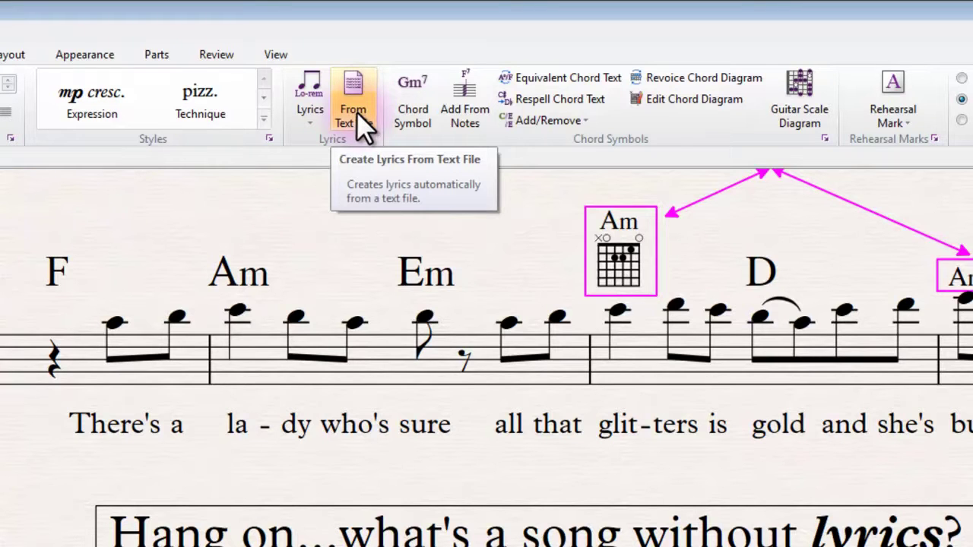
{"action": "left_click", "coordinate": [357, 112]}
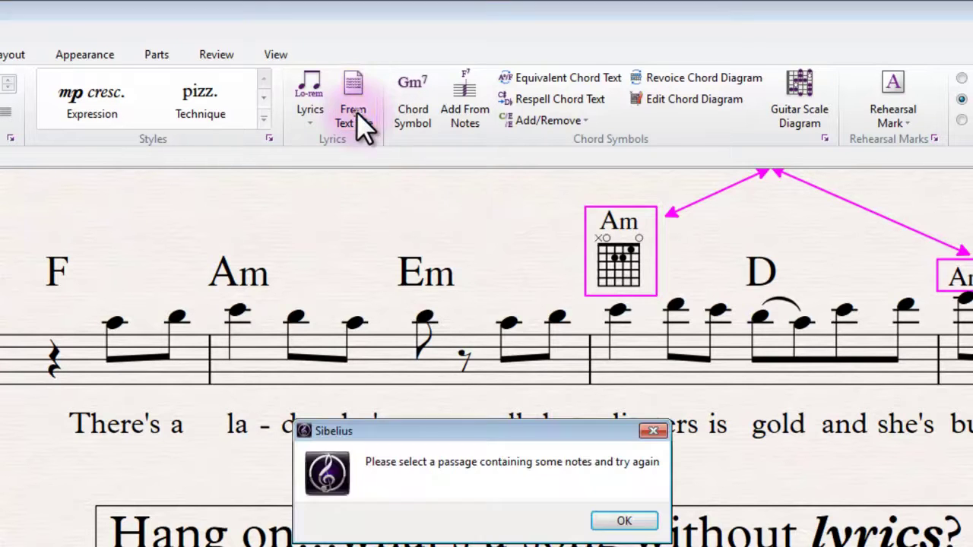
{"action": "left_click", "coordinate": [627, 521]}
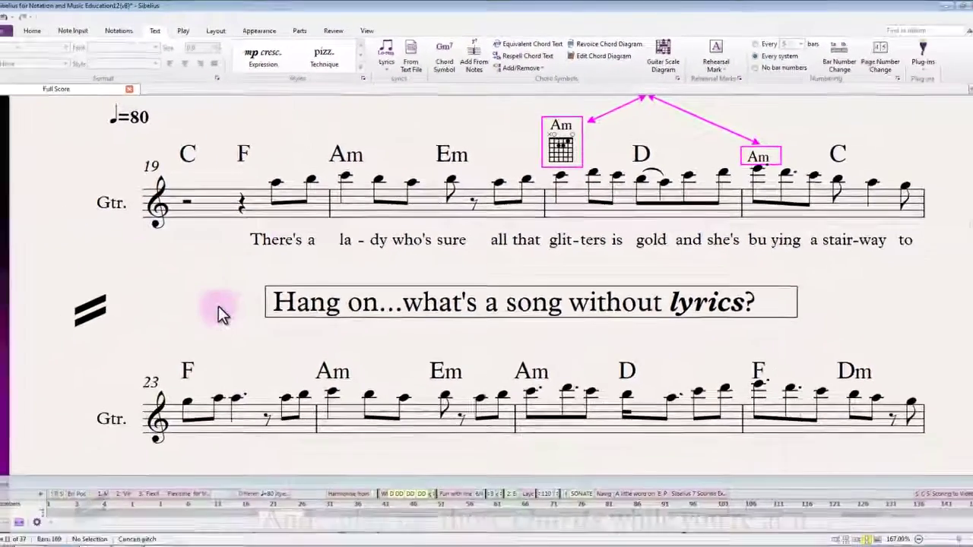
- Scroll down to page 12, 'Harmonise from Text?'
{"action": "scroll", "coordinate": [251, 291], "scroll_direction": "down", "scroll_amount": 3}
{"action": "scroll", "coordinate": [251, 291], "scroll_direction": "up", "scroll_amount": 6}
{"action": "scroll", "coordinate": [251, 290], "scroll_direction": "down", "scroll_amount": 3}
{"action": "scroll", "coordinate": [251, 290], "scroll_direction": "up", "scroll_amount": 3}
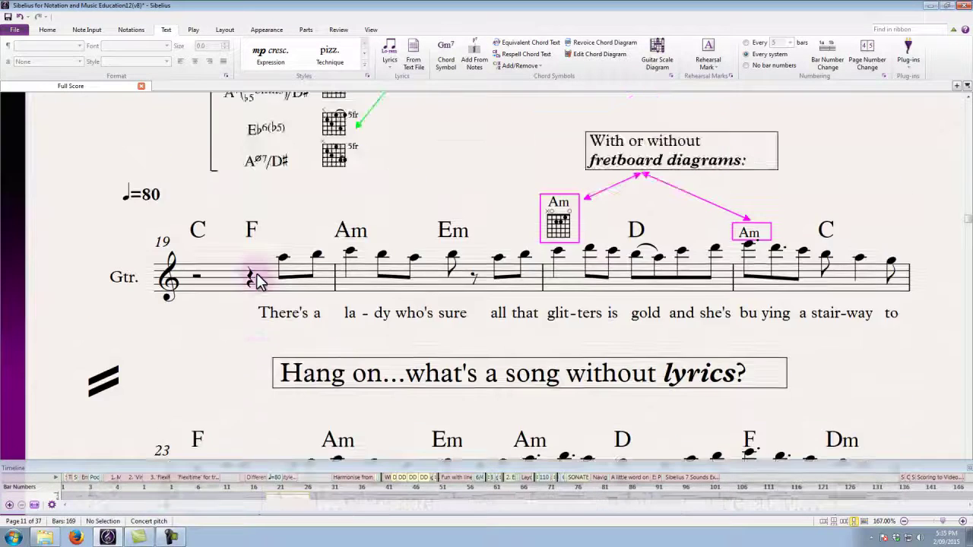
{"action": "scroll", "coordinate": [257, 280], "scroll_direction": "down", "scroll_amount": 5}
{"action": "scroll", "coordinate": [257, 280], "scroll_direction": "up", "scroll_amount": 2}
{"action": "scroll", "coordinate": [257, 280], "scroll_direction": "down", "scroll_amount": 3}
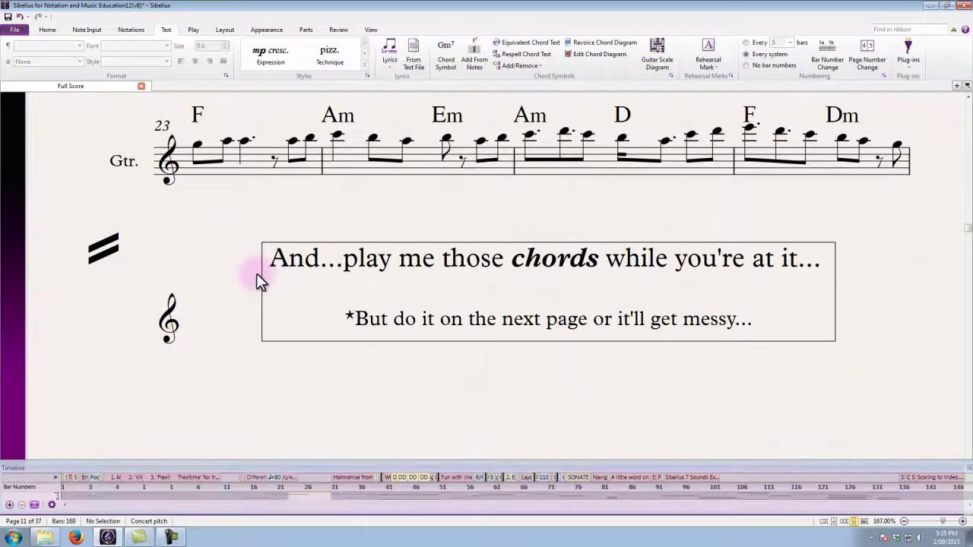
{"action": "scroll", "coordinate": [257, 280], "scroll_direction": "down", "scroll_amount": 10}
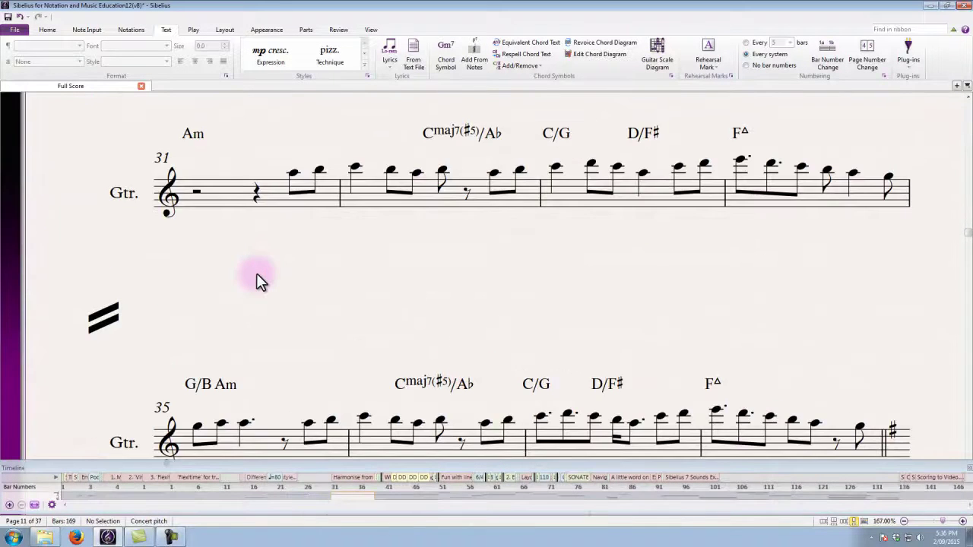
{"action": "scroll", "coordinate": [256, 273], "scroll_direction": "up", "scroll_amount": 2}
{"action": "scroll", "coordinate": [257, 273], "scroll_direction": "down", "scroll_amount": 3}
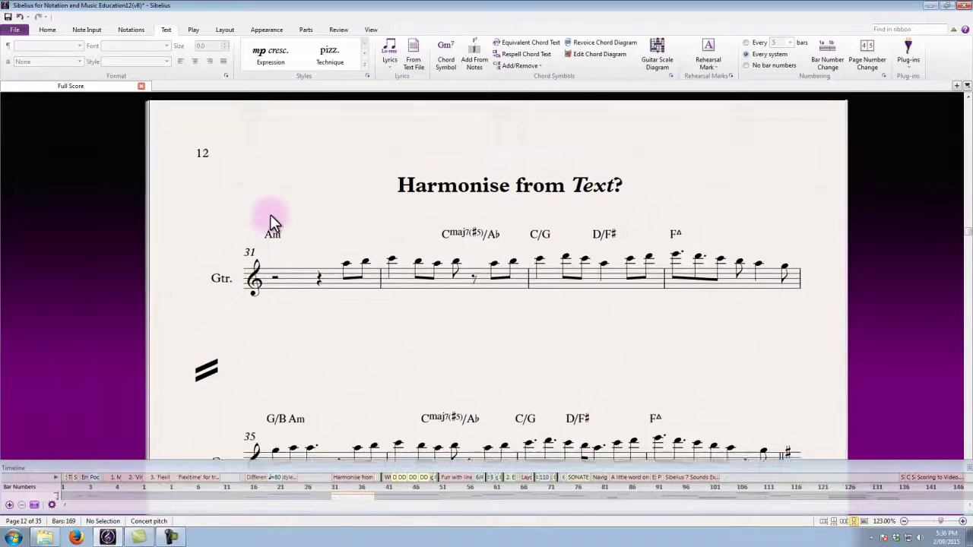
{"action": "scroll", "coordinate": [270, 215], "scroll_direction": "down", "scroll_amount": 1}
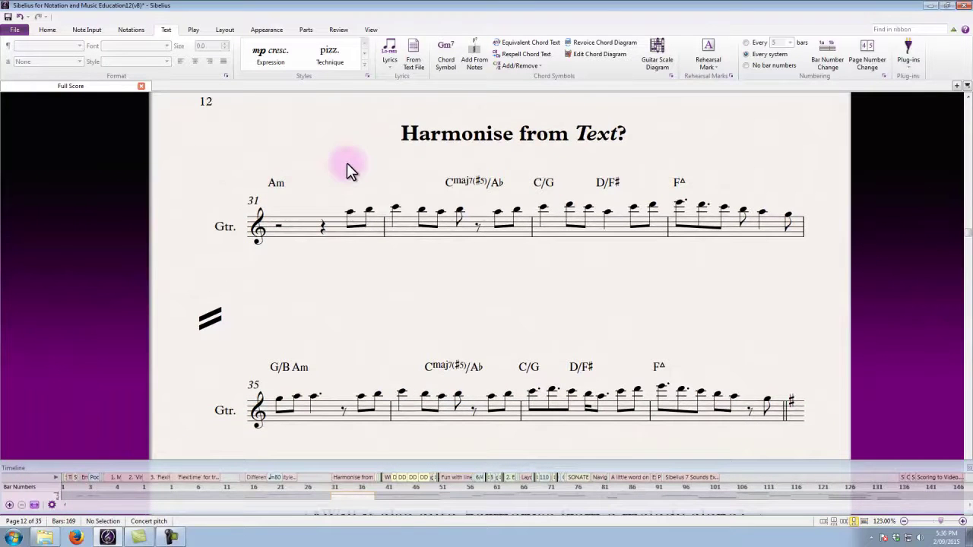
- Select guitar bars 31–38 on the Gtr. staff
{"action": "left_click", "coordinate": [284, 169]}
{"action": "key", "text": "Escape"}
{"action": "double_click", "coordinate": [319, 232]}
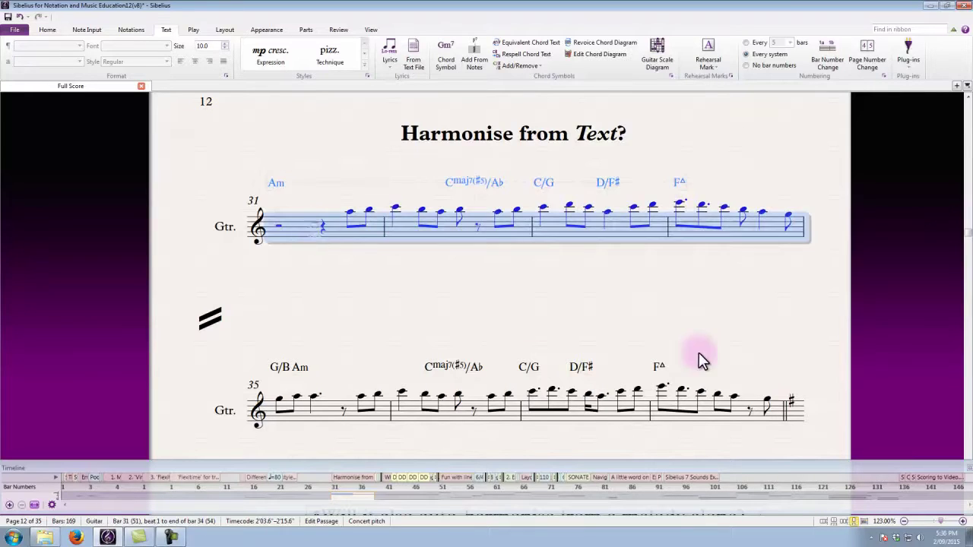
{"action": "left_click", "coordinate": [741, 412], "text": "shift"}
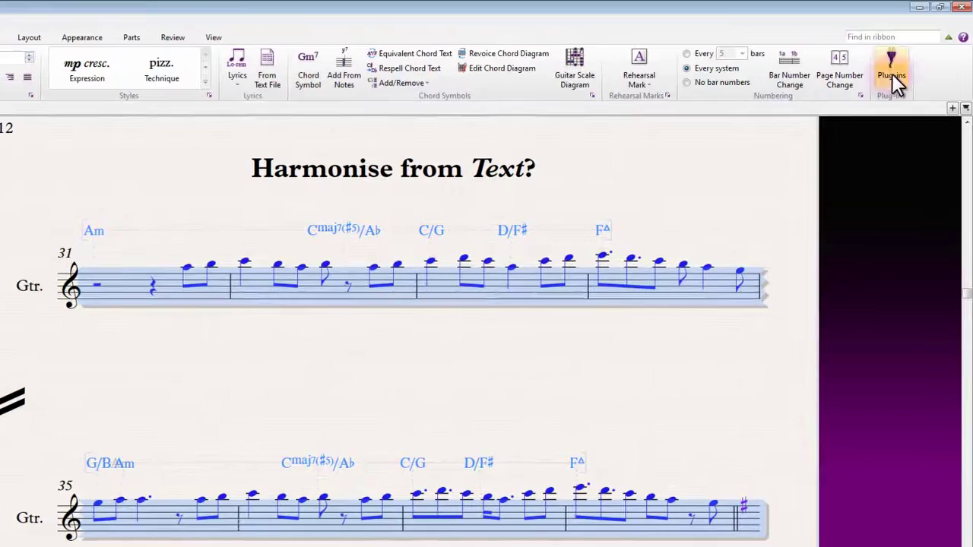
- Realize the bars 31–38 chord symbols in 8th note Alberti style for Guitar (notation)
{"action": "left_click", "coordinate": [891, 74]}
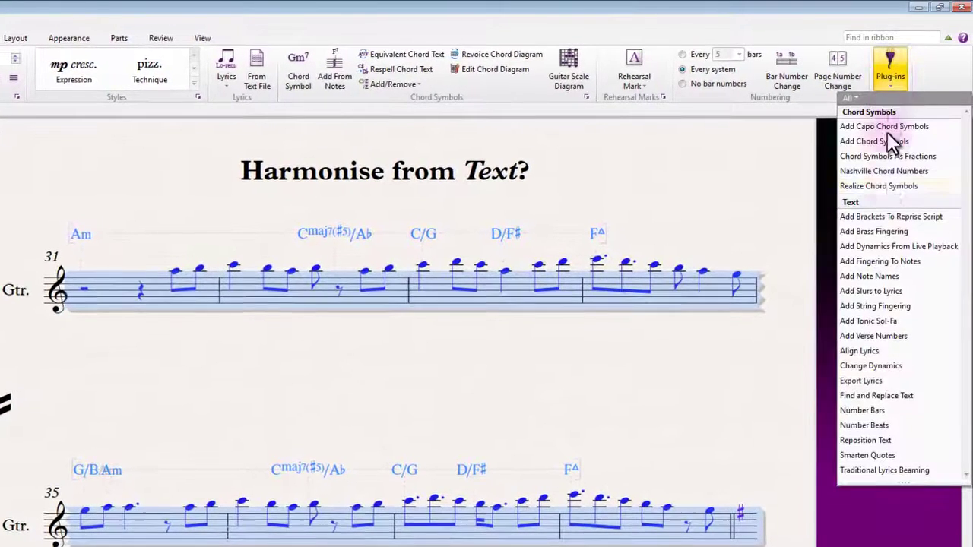
{"action": "left_click", "coordinate": [877, 186]}
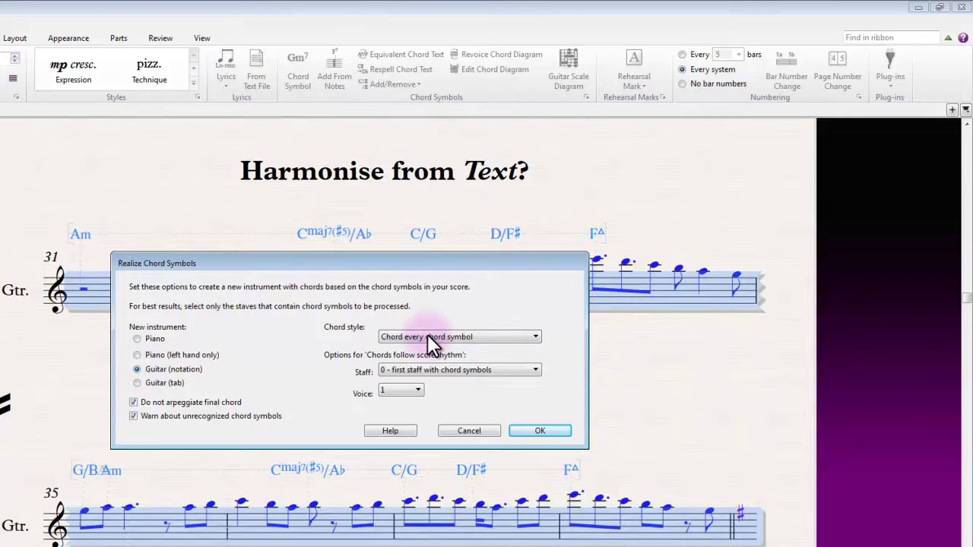
{"action": "left_click", "coordinate": [538, 337]}
{"action": "left_click", "coordinate": [402, 376]}
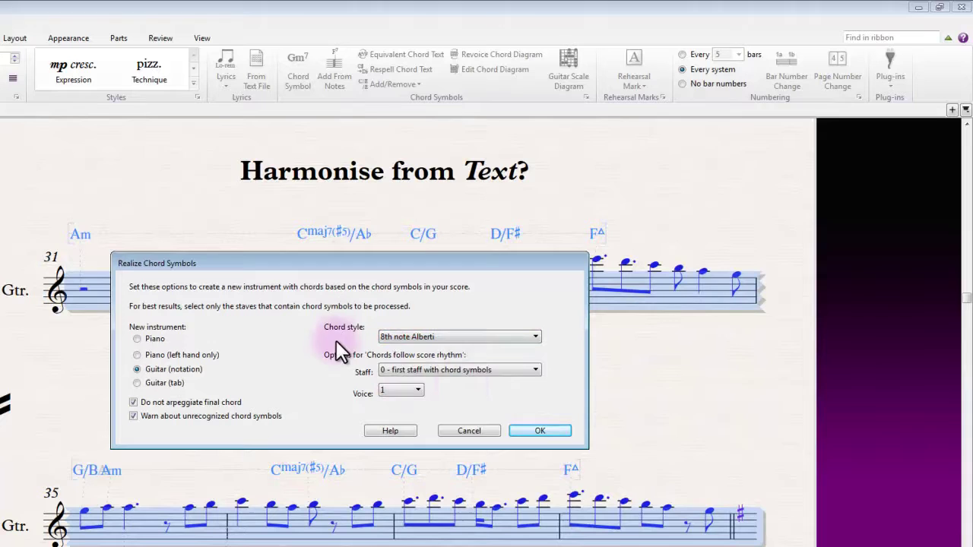
{"action": "left_click", "coordinate": [544, 430]}
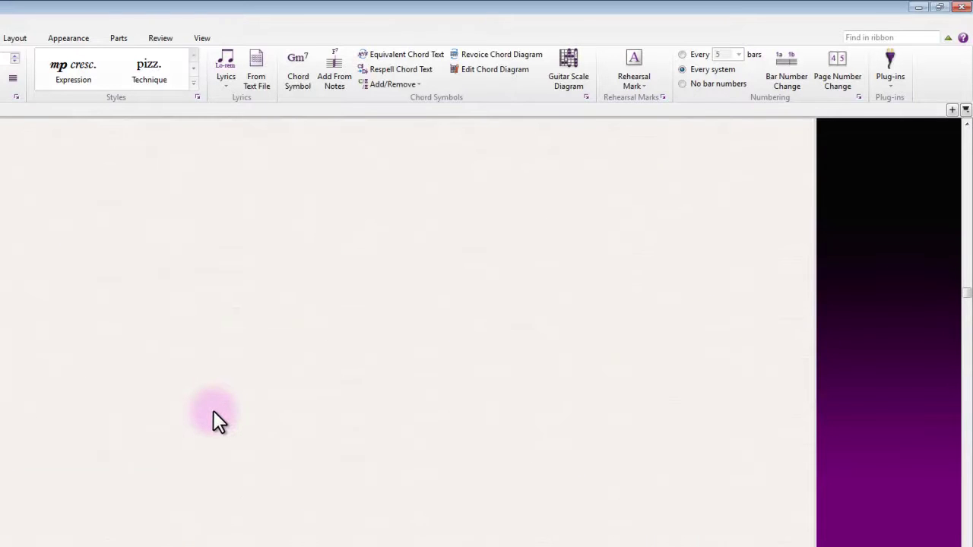
- Zoom out and view the new A. Gtr. staff across bars 31–38
{"action": "scroll", "coordinate": [213, 410], "scroll_direction": "down", "scroll_amount": 2}
{"action": "left_click", "coordinate": [181, 375]}
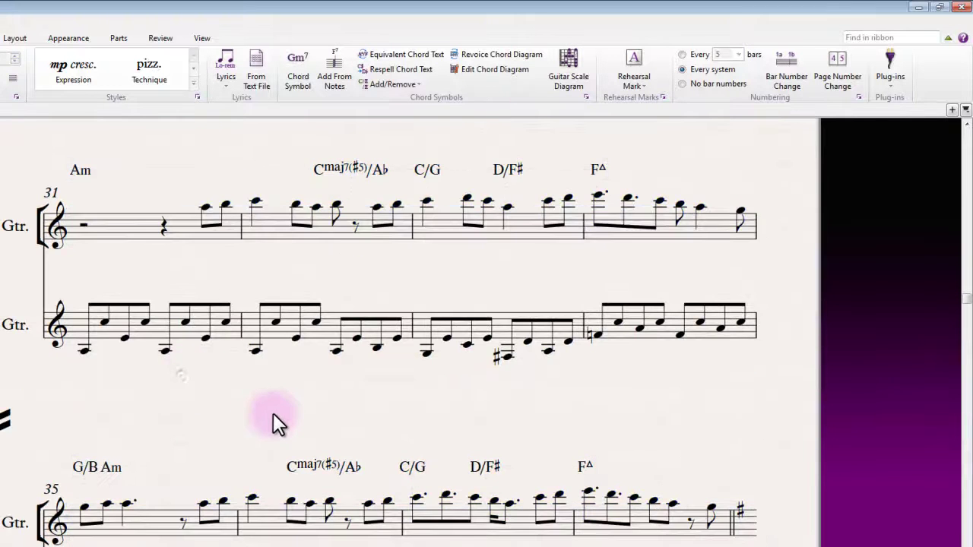
{"action": "key", "text": "ctrl+minus"}
{"action": "scroll", "coordinate": [254, 434], "scroll_direction": "down", "scroll_amount": 1}
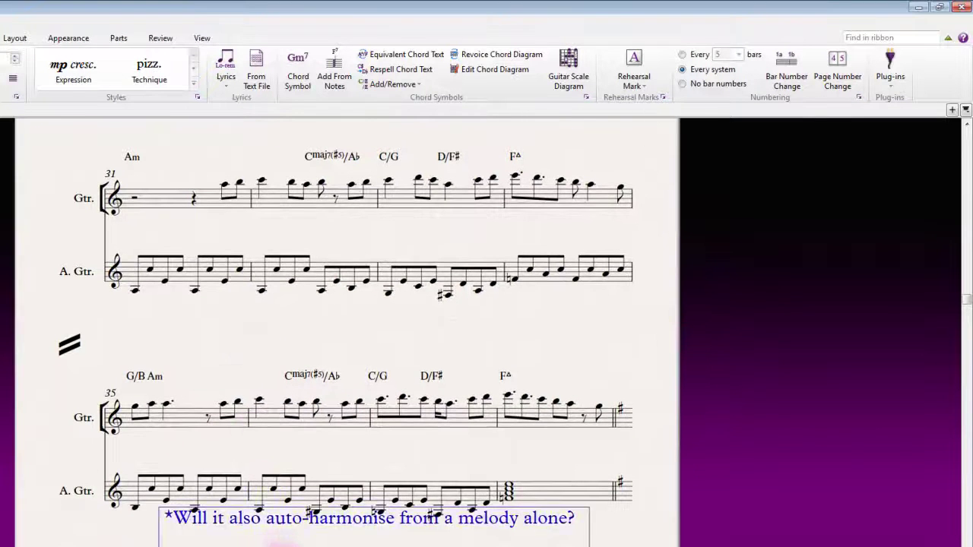
{"action": "left_click_drag", "start_coordinate": [236, 331], "coordinate": [240, 350]}
{"action": "scroll", "coordinate": [240, 350], "scroll_direction": "down", "scroll_amount": 1}
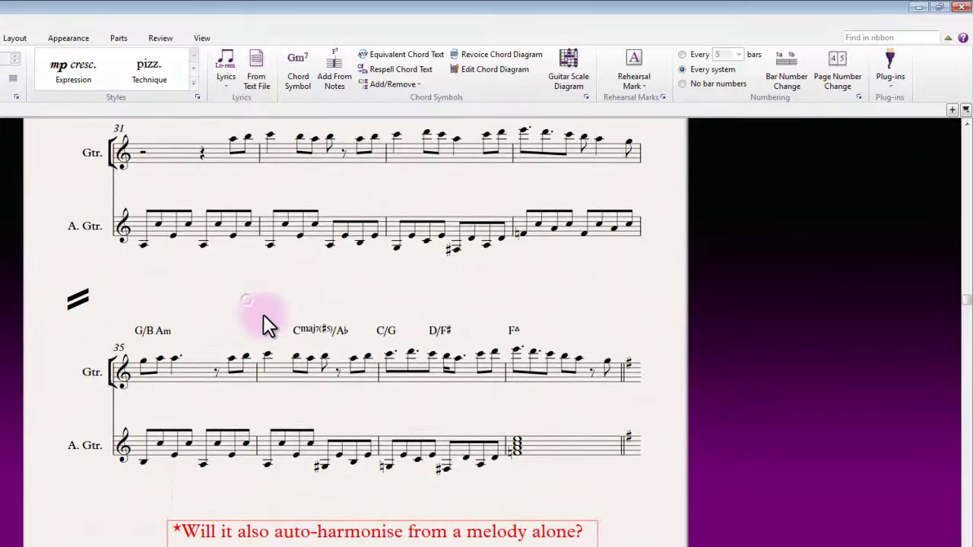
{"action": "left_click_drag", "start_coordinate": [263, 317], "coordinate": [259, 374]}
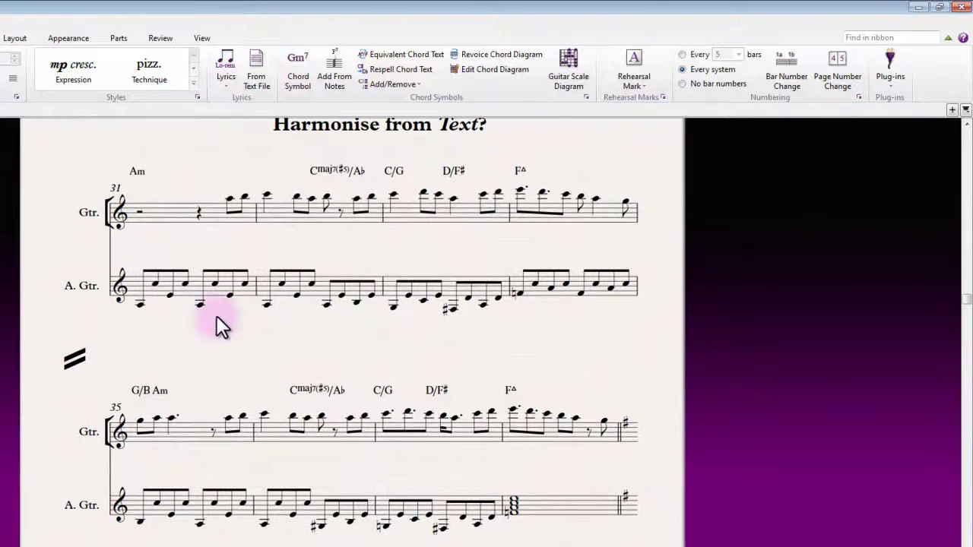
{"action": "double_click", "coordinate": [187, 288]}
{"action": "left_click", "coordinate": [558, 508], "text": "shift"}
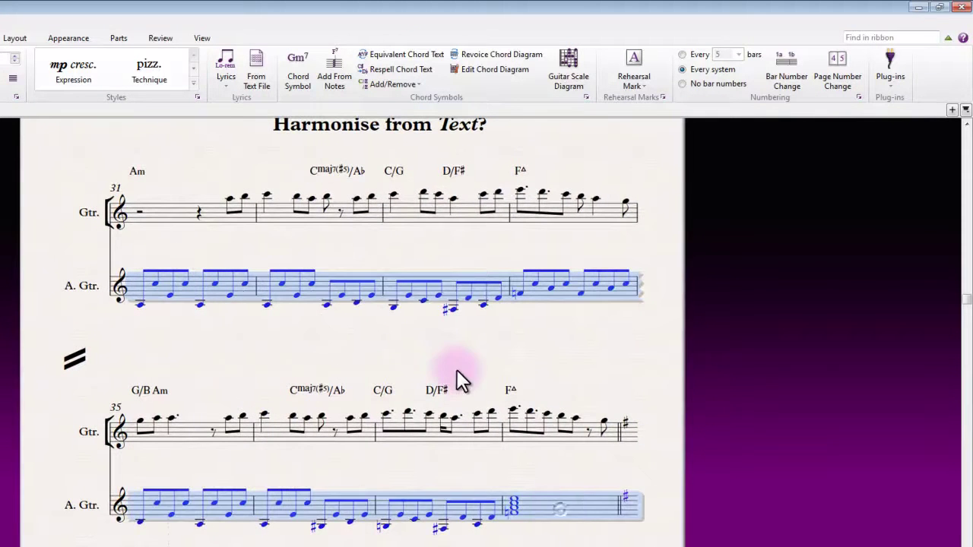
{"action": "left_click", "coordinate": [456, 369]}
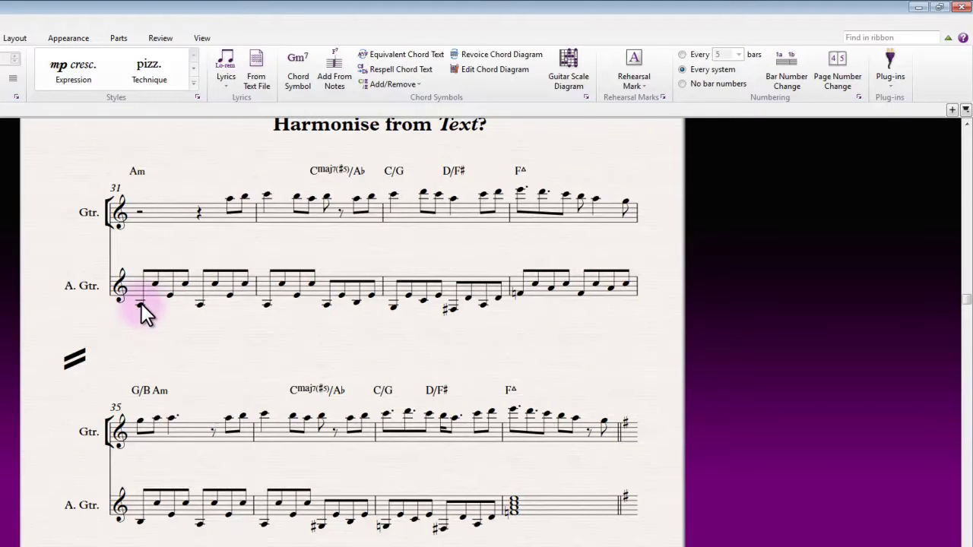
- Check the Am, Cmaj7(#5)/Ab and D/F# chord symbols above the new part
{"action": "left_click", "coordinate": [134, 171]}
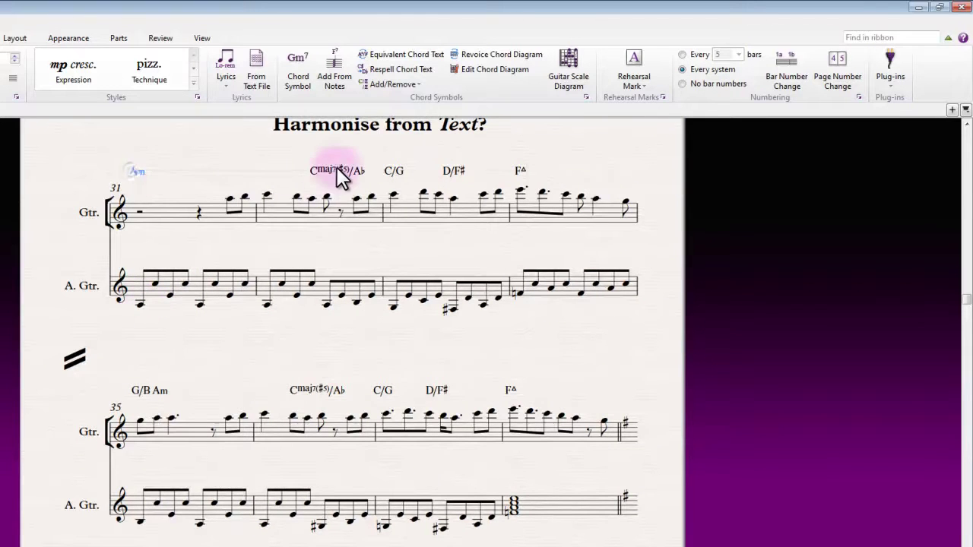
{"action": "left_click", "coordinate": [336, 169]}
{"action": "left_click", "coordinate": [448, 171]}
{"action": "left_click", "coordinate": [308, 243]}
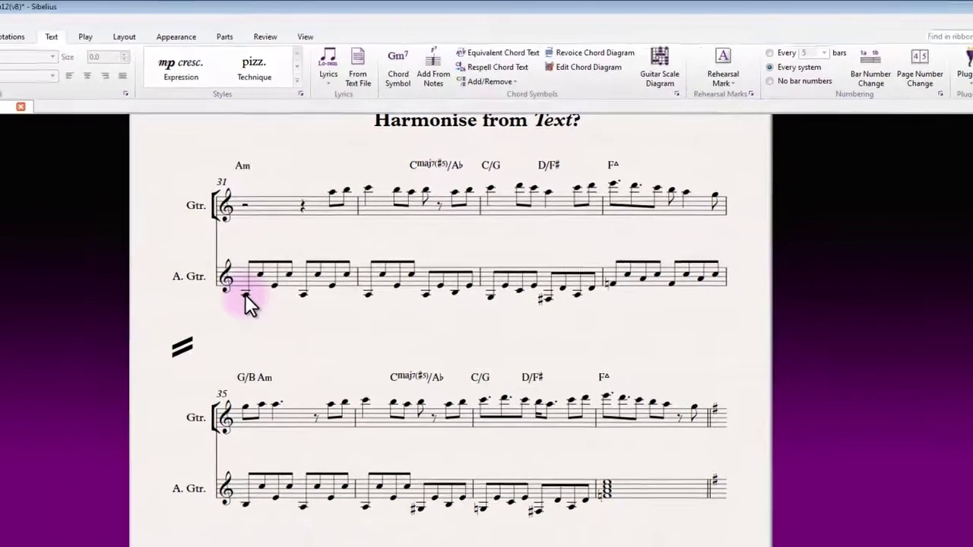
- Play back from the first A. Gtr. note of bar 31, then stop
{"action": "left_click", "coordinate": [362, 283]}
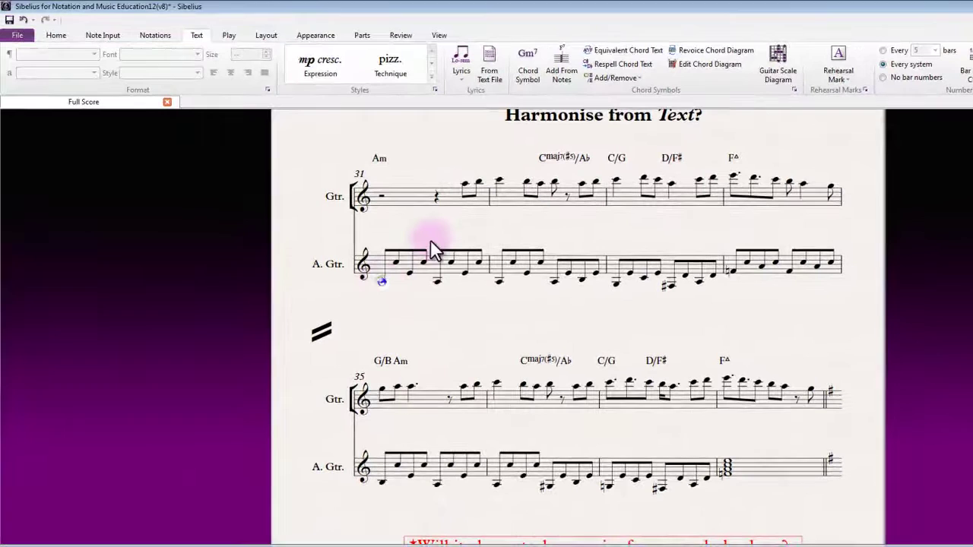
{"action": "key", "text": "space"}
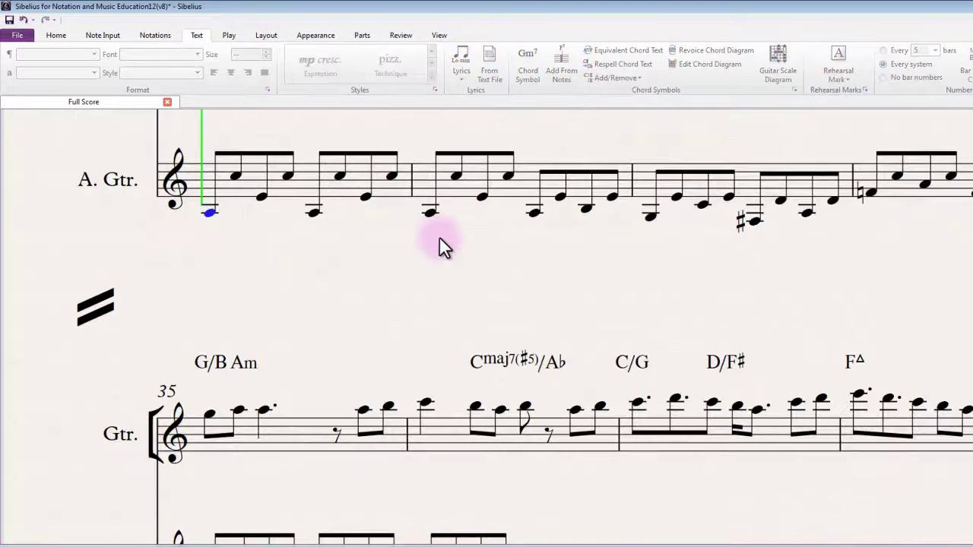
{"action": "left_click_drag", "start_coordinate": [101, 225], "coordinate": [83, 266]}
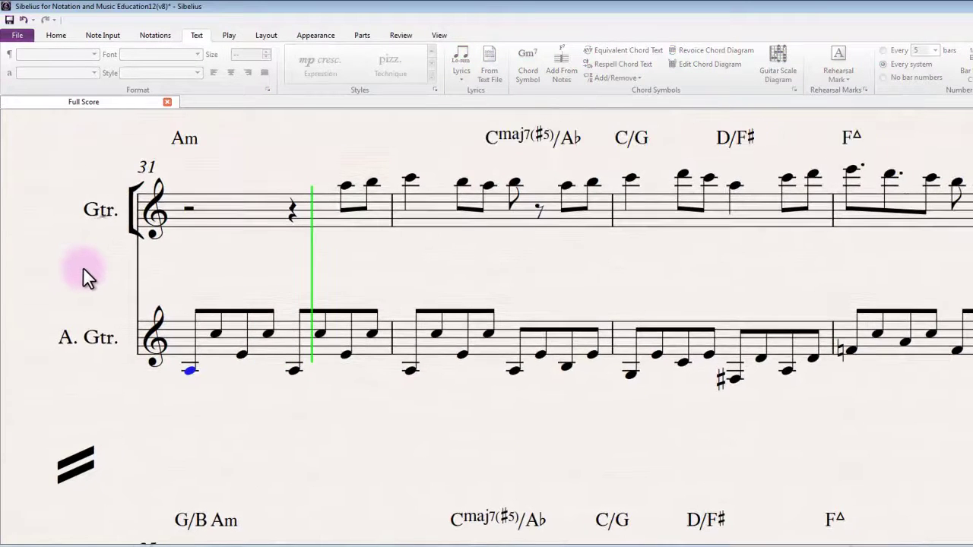
{"action": "key", "text": "space"}
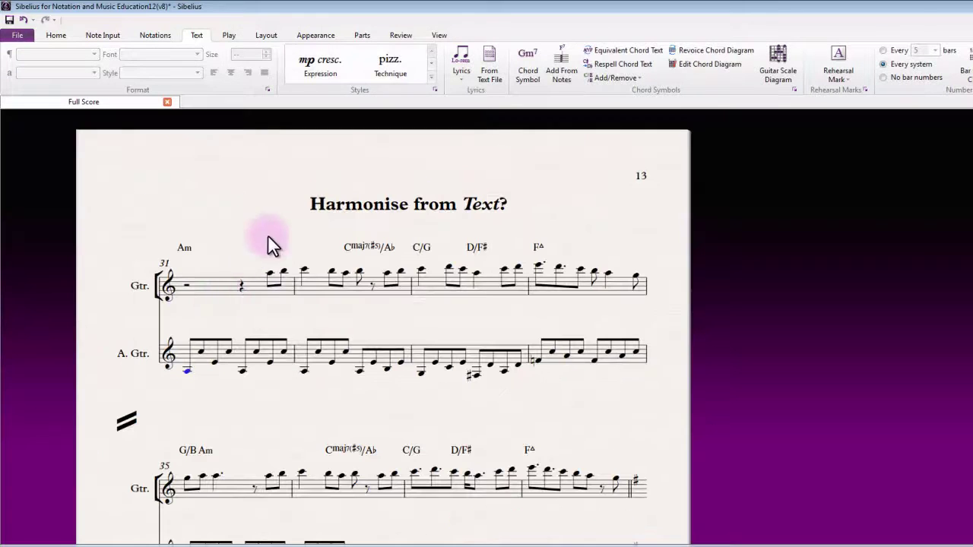
{"action": "left_click", "coordinate": [216, 286]}
{"action": "key", "text": "ctrl+e"}
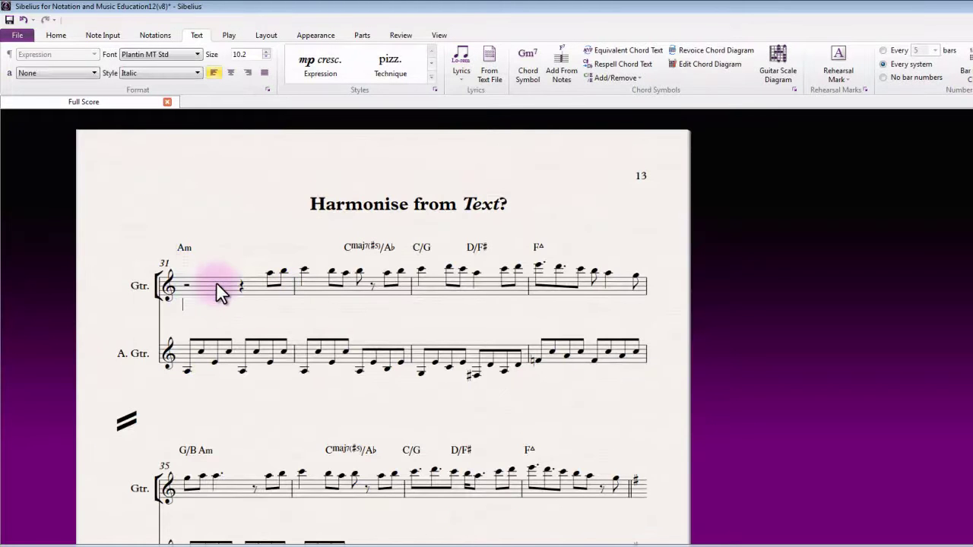
{"action": "type", "text": "fff"}
{"action": "key", "text": "Escape"}
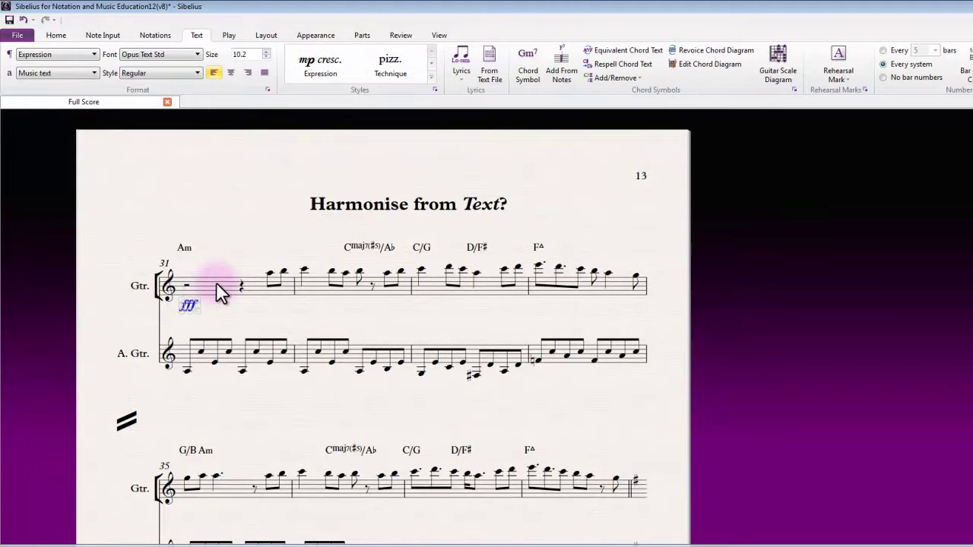
{"action": "key", "text": "Delete"}
{"action": "left_click", "coordinate": [183, 248]}
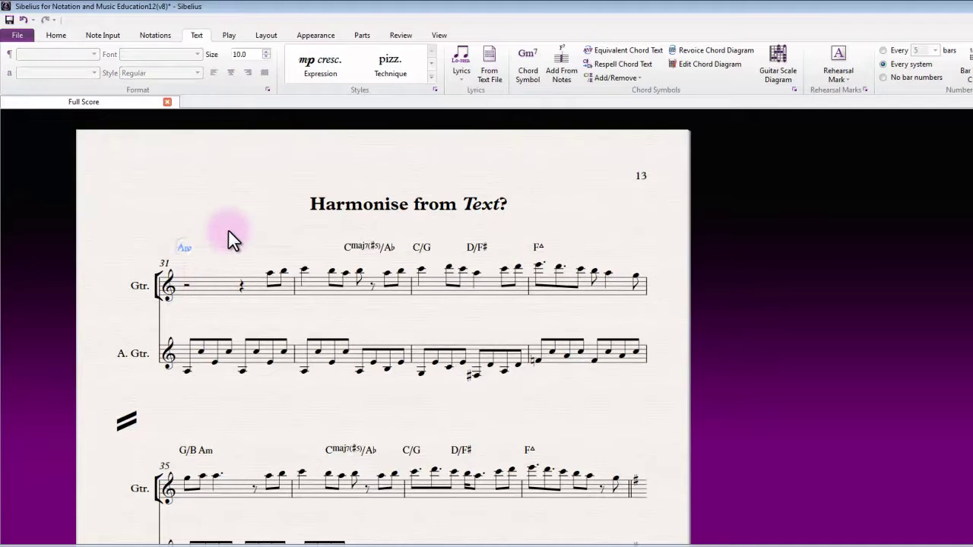
{"action": "key", "text": "ctrl+equal"}
{"action": "key", "text": "p"}
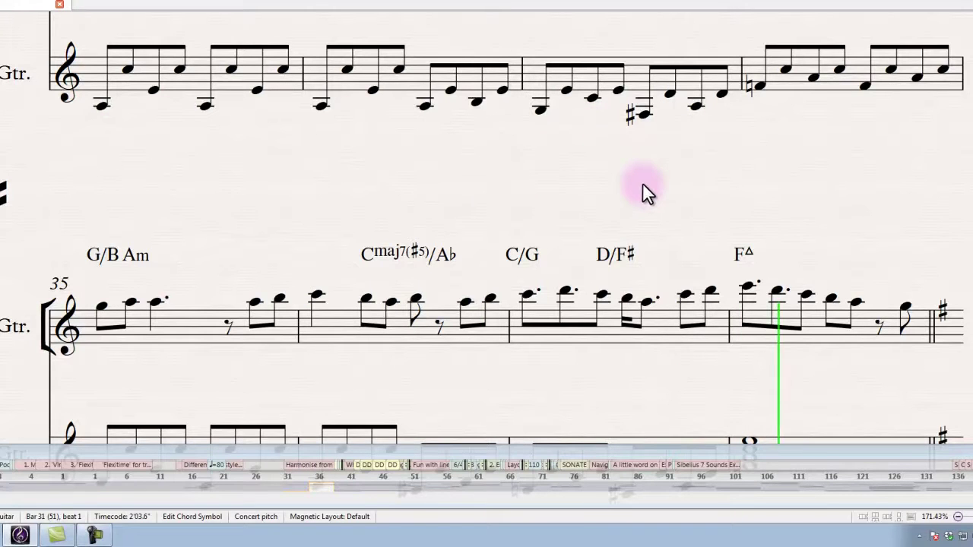
{"action": "key", "text": "ctrl+minus"}
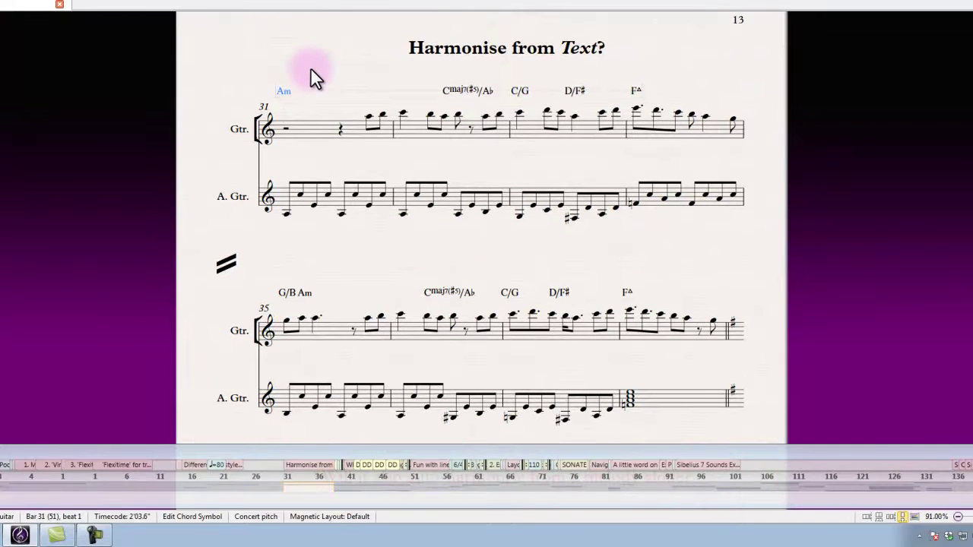
- Deselect the Am chord symbol and undo repeatedly until the generated A. Gtr. staff is removed
{"action": "left_click", "coordinate": [310, 68]}
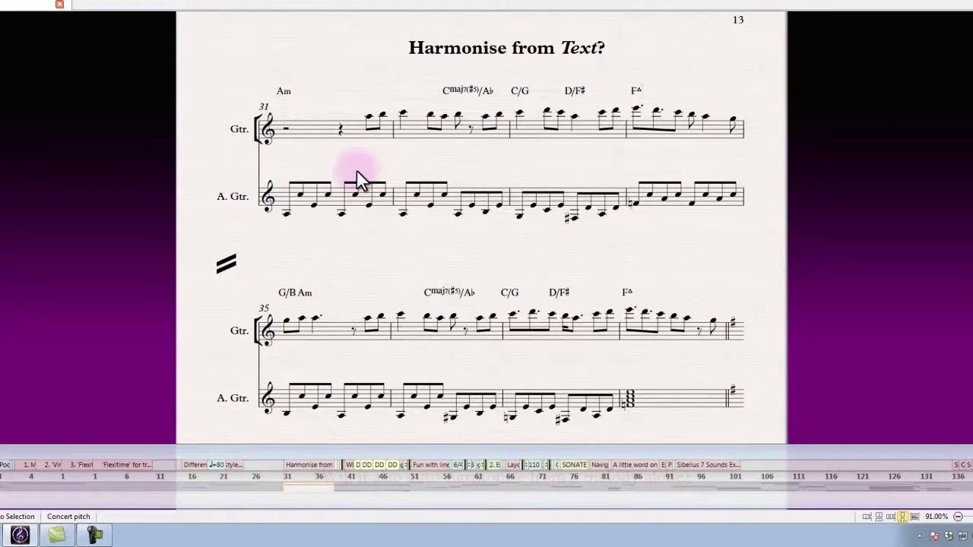
{"action": "key", "text": "ctrl+e"}
{"action": "key", "text": "ctrl+z"}
{"action": "key", "text": "ctrl+z"}
{"action": "key", "text": "ctrl+z"}
{"action": "key", "text": "ctrl+z"}
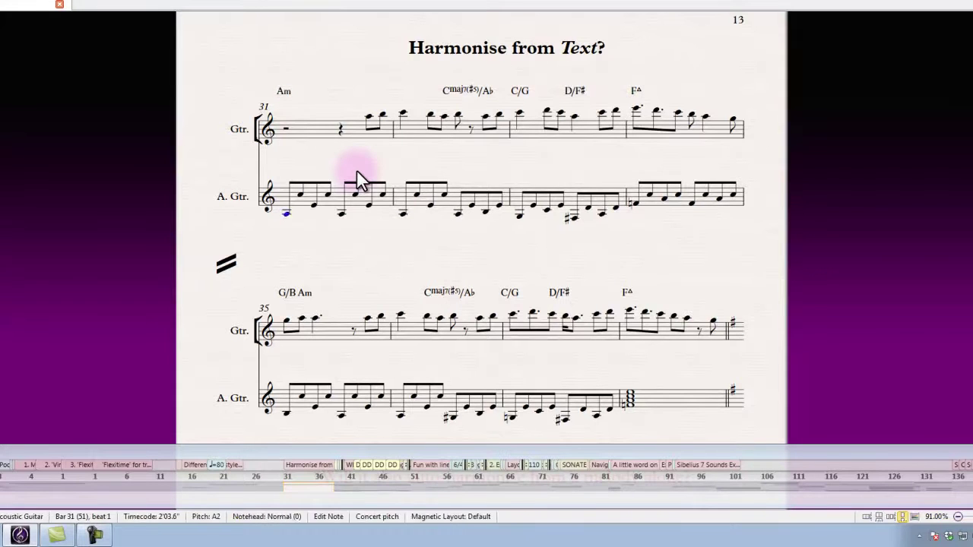
{"action": "key", "text": "ctrl+z"}
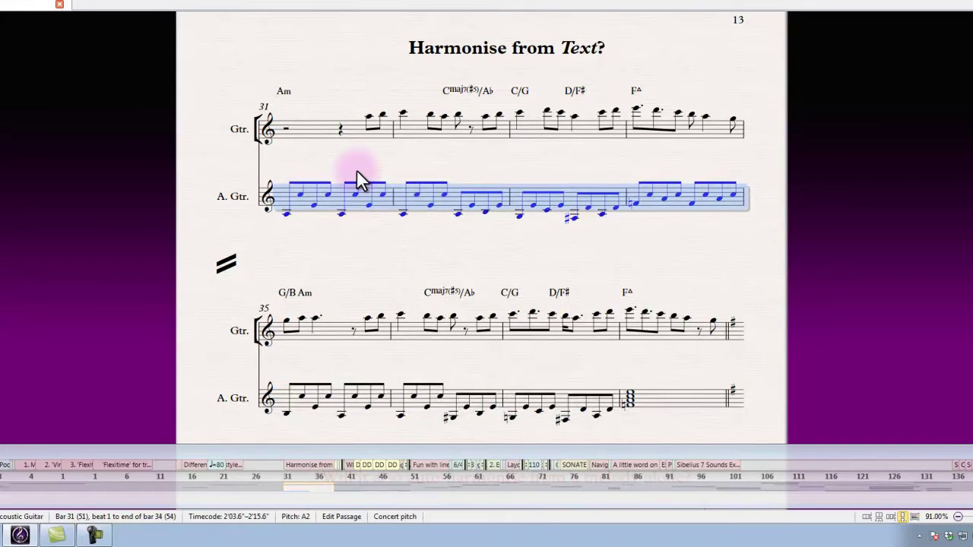
{"action": "key", "text": "ctrl+z"}
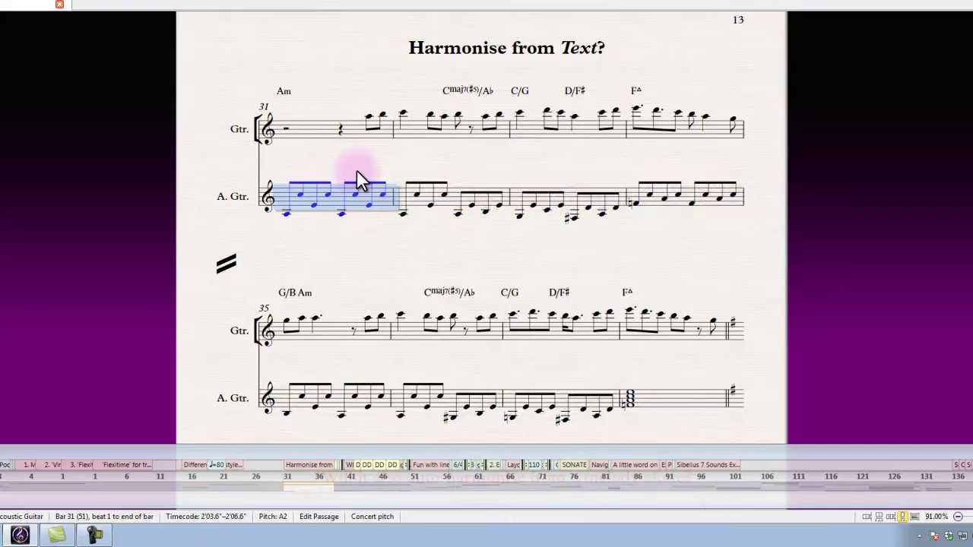
{"action": "key", "text": "ctrl+z"}
{"action": "key", "text": "ctrl+z"}
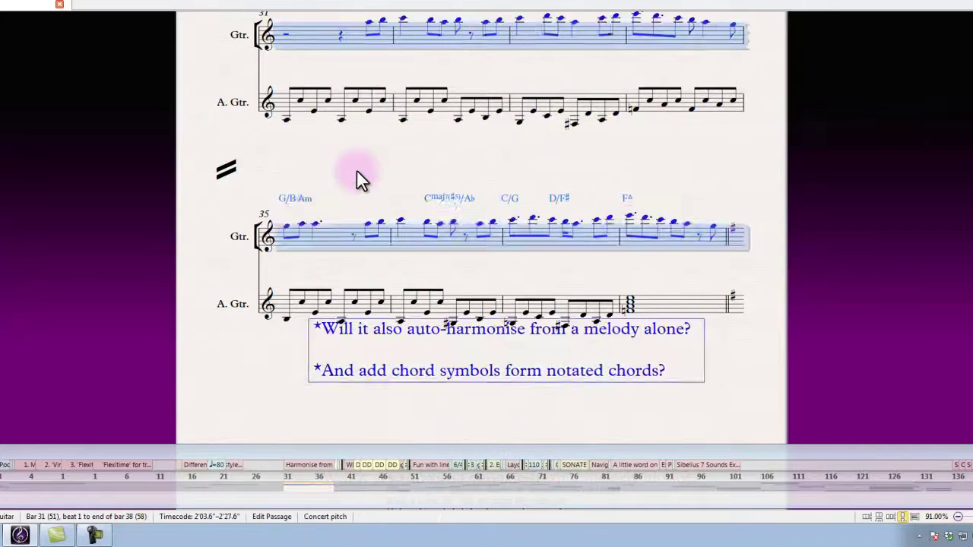
{"action": "key", "text": "ctrl+z"}
{"action": "key", "text": "ctrl+z"}
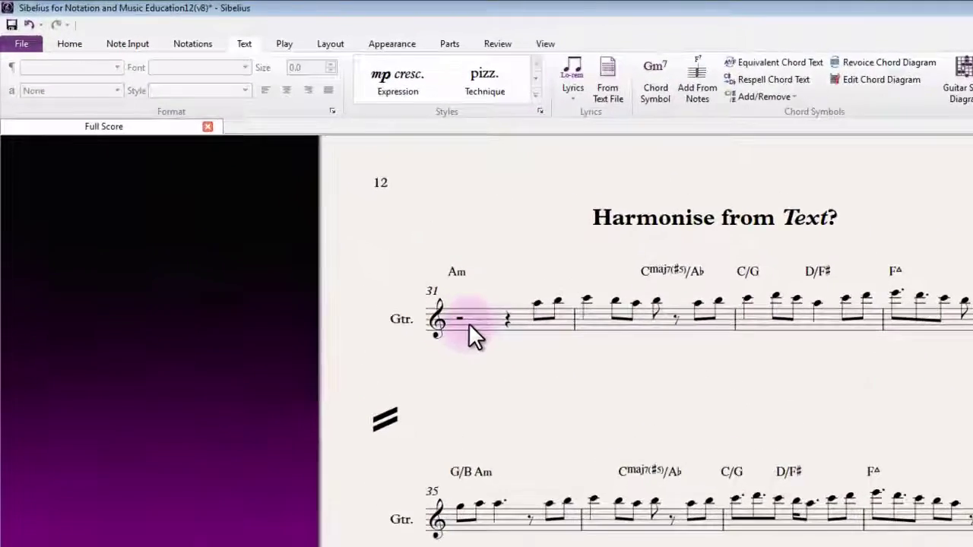
{"action": "left_click", "coordinate": [127, 44]}
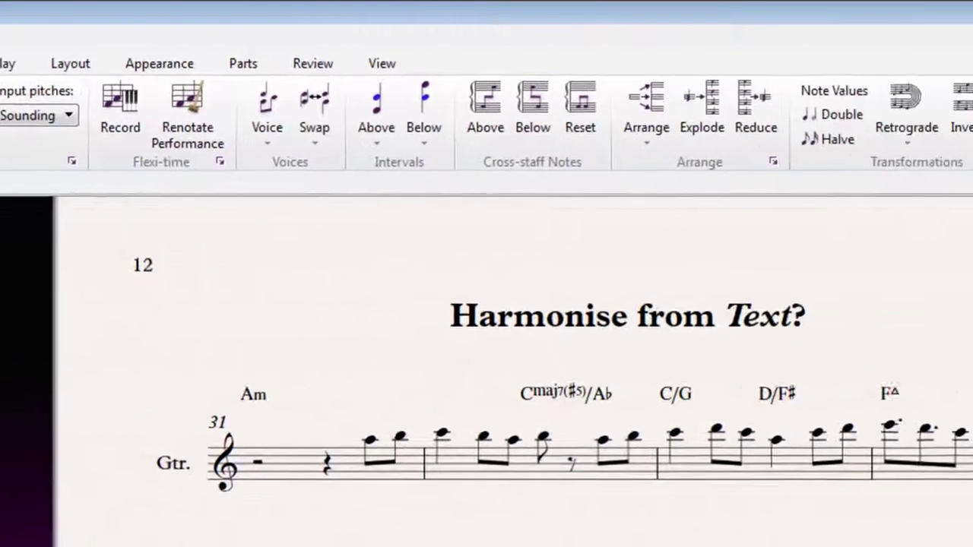
{"action": "left_click", "coordinate": [524, 133]}
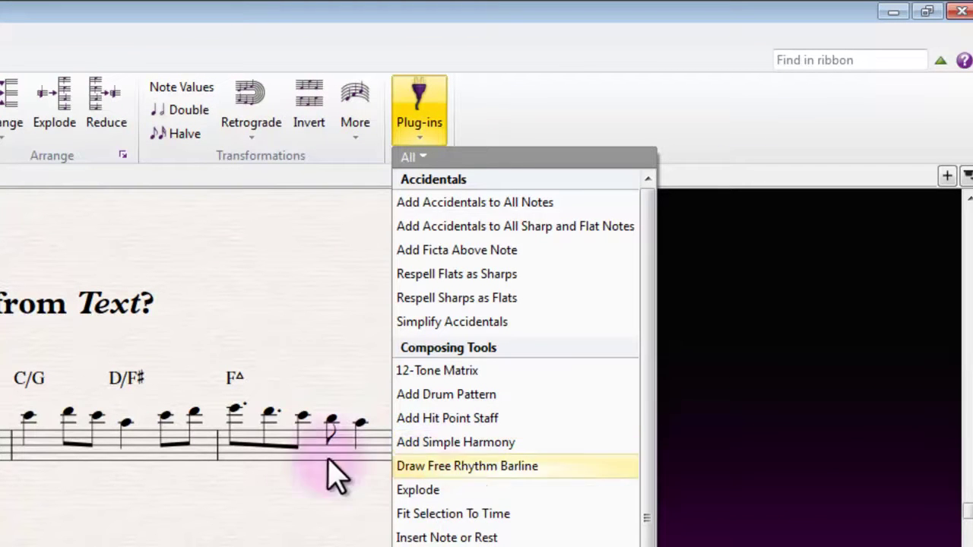
{"action": "left_click", "coordinate": [419, 114]}
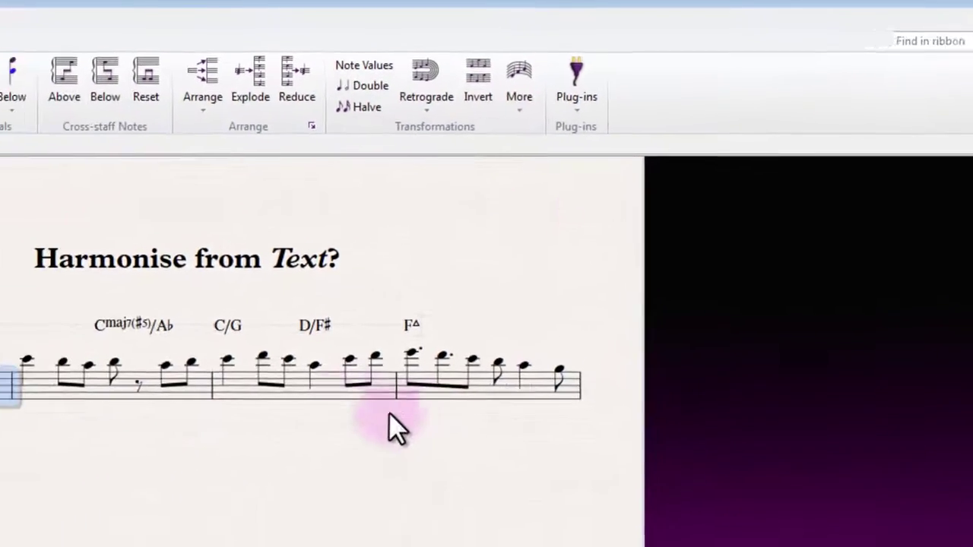
{"action": "left_click", "coordinate": [426, 422], "text": "shift"}
{"action": "left_click", "coordinate": [476, 95]}
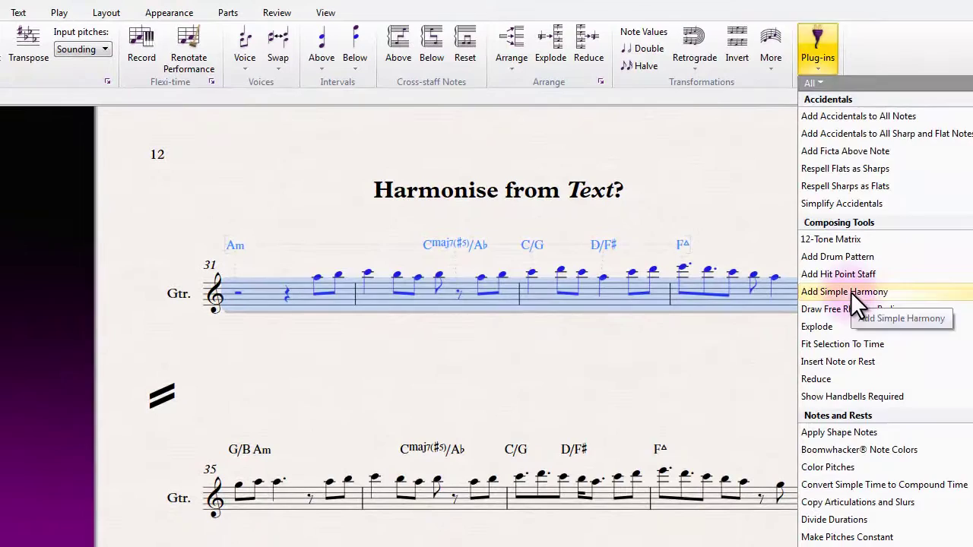
{"action": "left_click", "coordinate": [851, 291]}
{"action": "left_click_drag", "start_coordinate": [509, 250], "coordinate": [532, 347]}
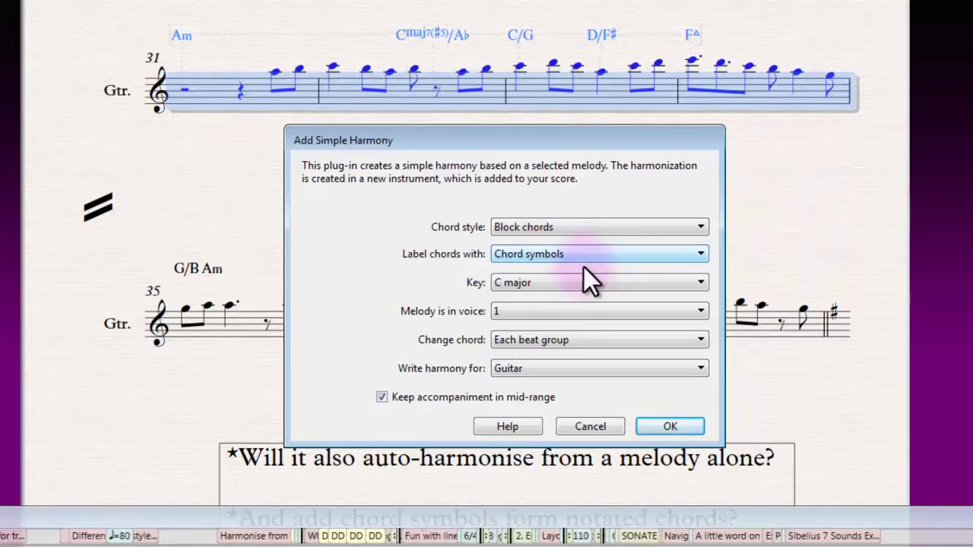
{"action": "left_click", "coordinate": [606, 229]}
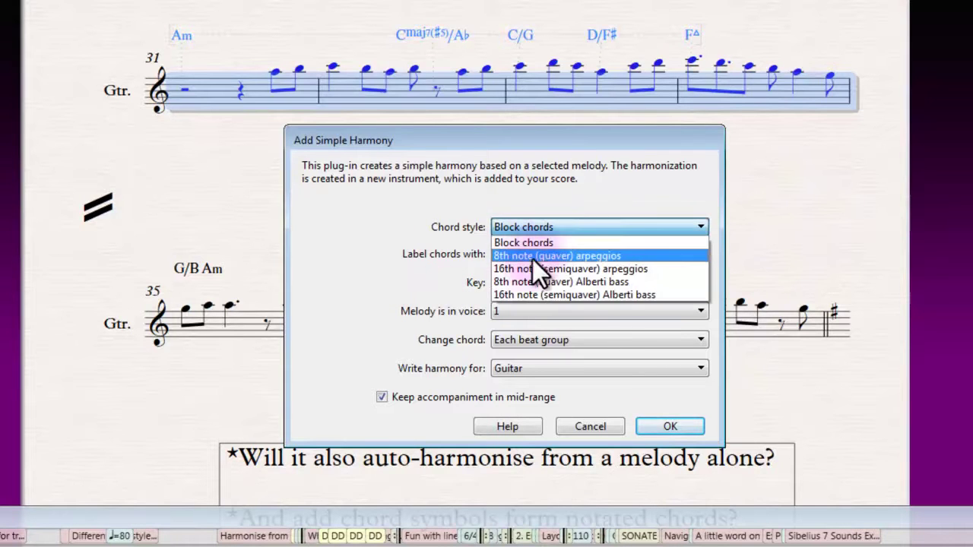
{"action": "left_click", "coordinate": [425, 244]}
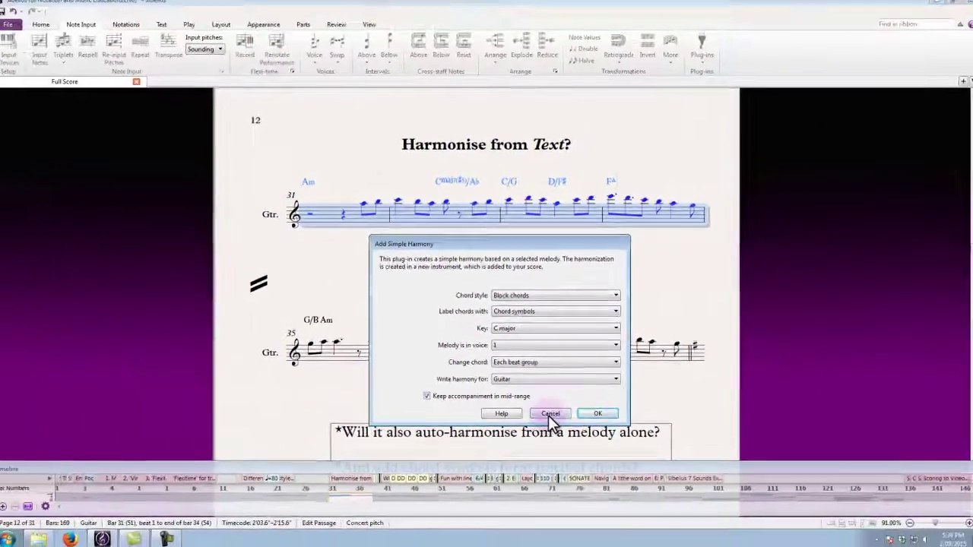
- Cancel the simple harmony without adding anything and clear the selection
{"action": "left_click", "coordinate": [579, 421]}
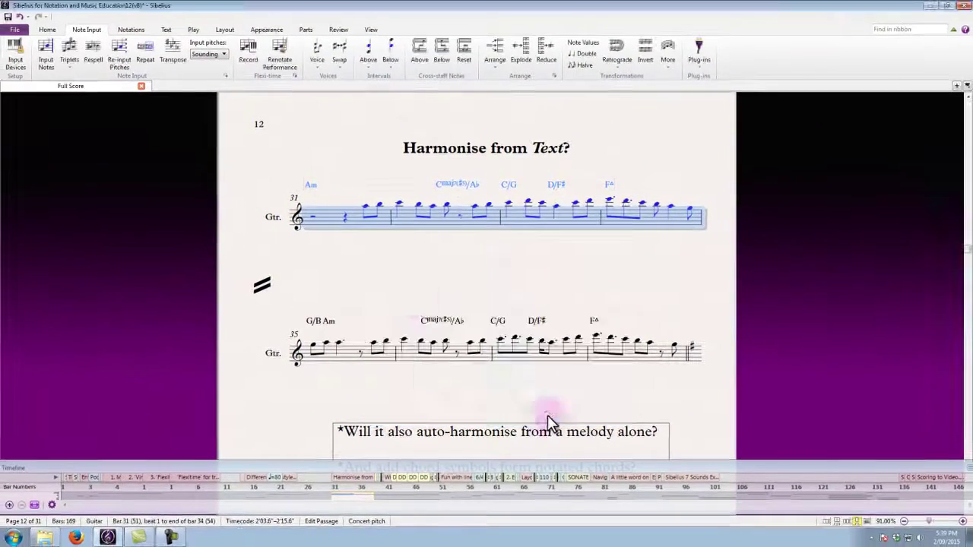
{"action": "left_click", "coordinate": [424, 295]}
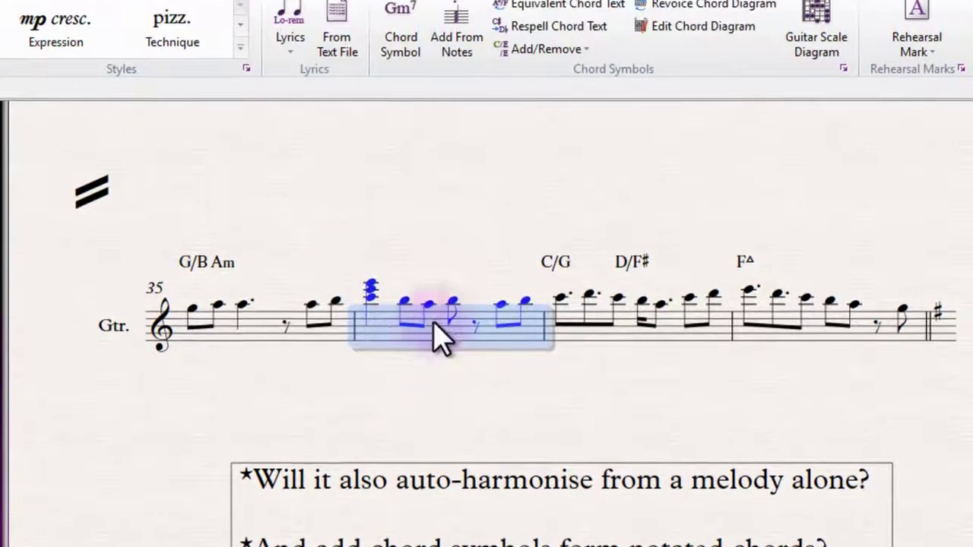
- Generate a C chord symbol from the notated chord in bar 36 with Add From Notes
{"action": "left_click", "coordinate": [460, 95]}
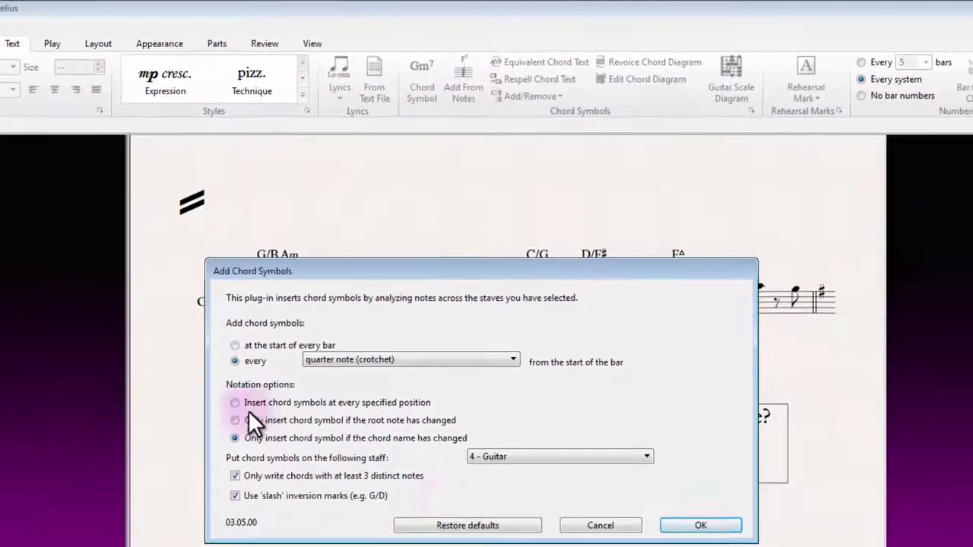
{"action": "left_click", "coordinate": [700, 522]}
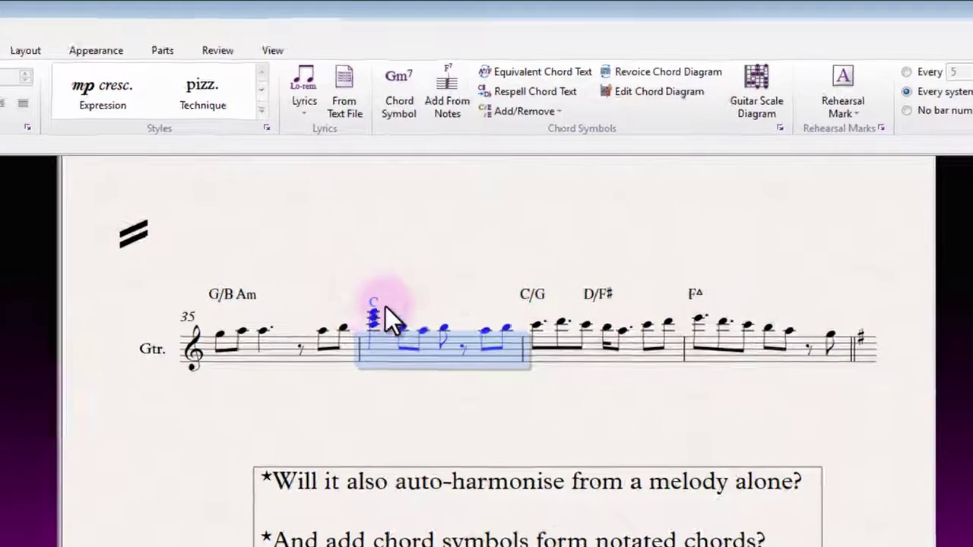
{"action": "left_click", "coordinate": [421, 276]}
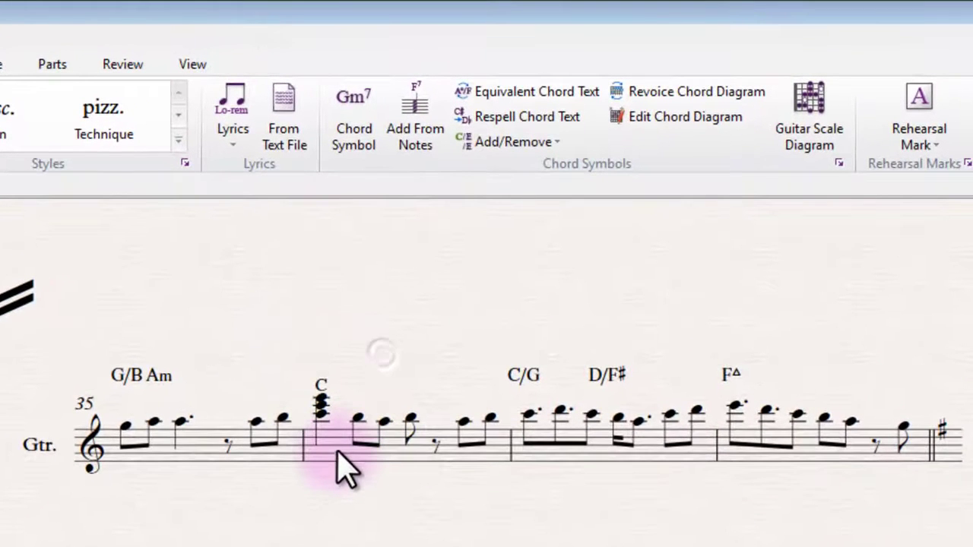
{"action": "double_click", "coordinate": [340, 465]}
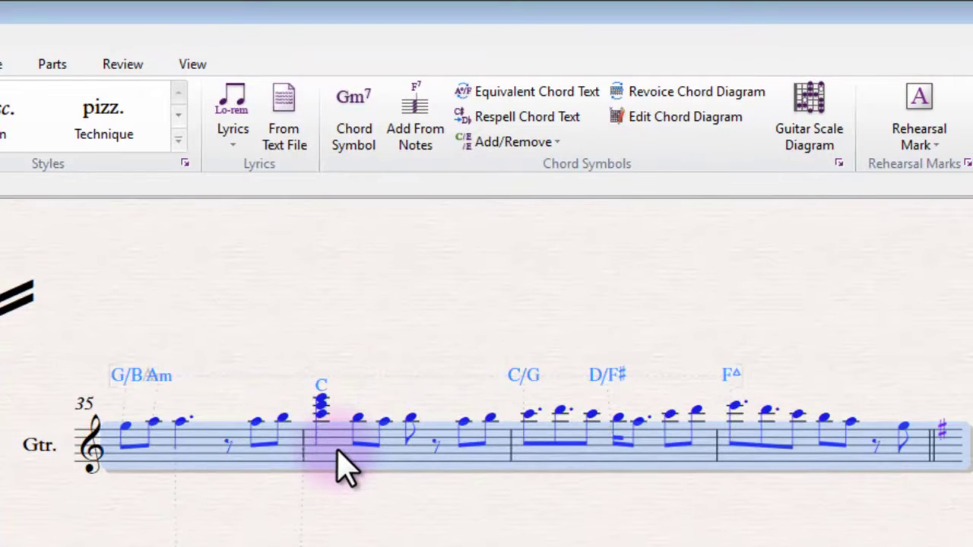
{"action": "left_click", "coordinate": [380, 358]}
- Undo the generated symbol and added notes, restoring bar 36's single note and Cmaj7(♯5)/A♭
{"action": "key", "text": "ctrl+z"}
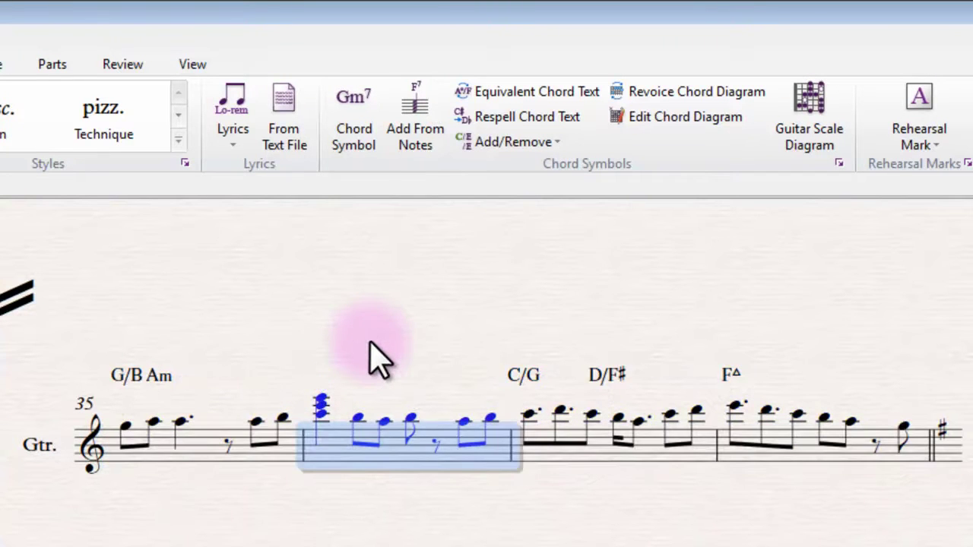
{"action": "key", "text": "ctrl+z"}
{"action": "left_click", "coordinate": [349, 362]}
{"action": "left_click", "coordinate": [326, 443]}
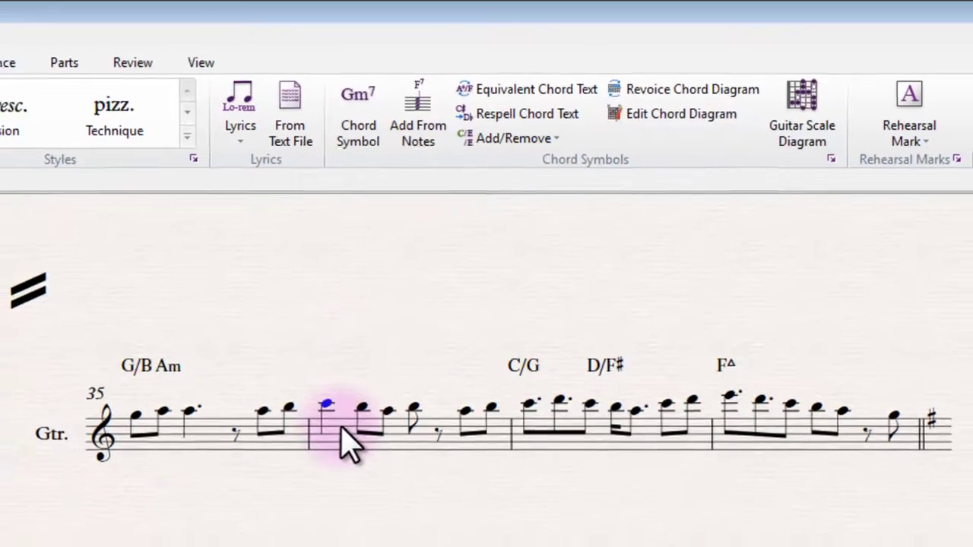
{"action": "key", "text": "ctrl+y"}
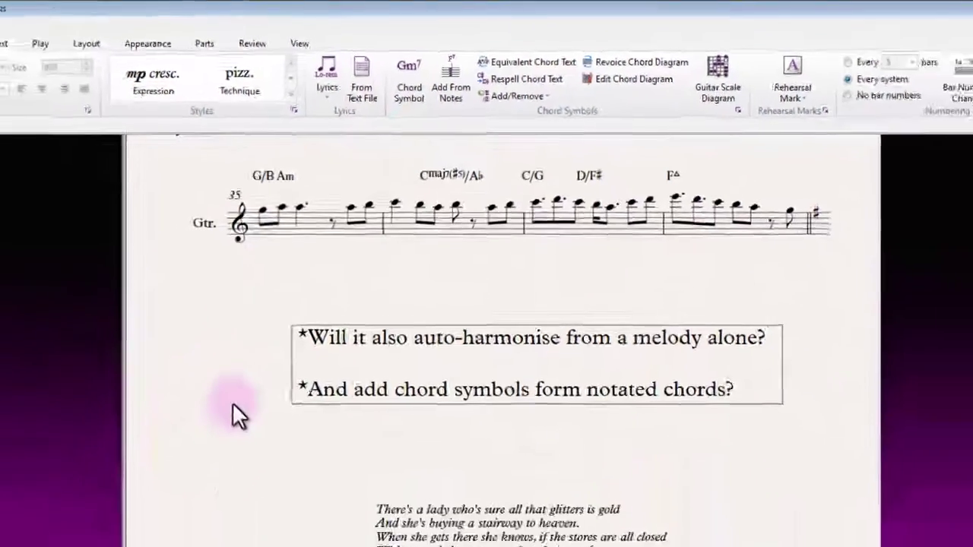
{"action": "scroll", "coordinate": [276, 327], "scroll_direction": "down", "scroll_amount": 5}
{"action": "scroll", "coordinate": [303, 302], "scroll_direction": "down", "scroll_amount": 3}
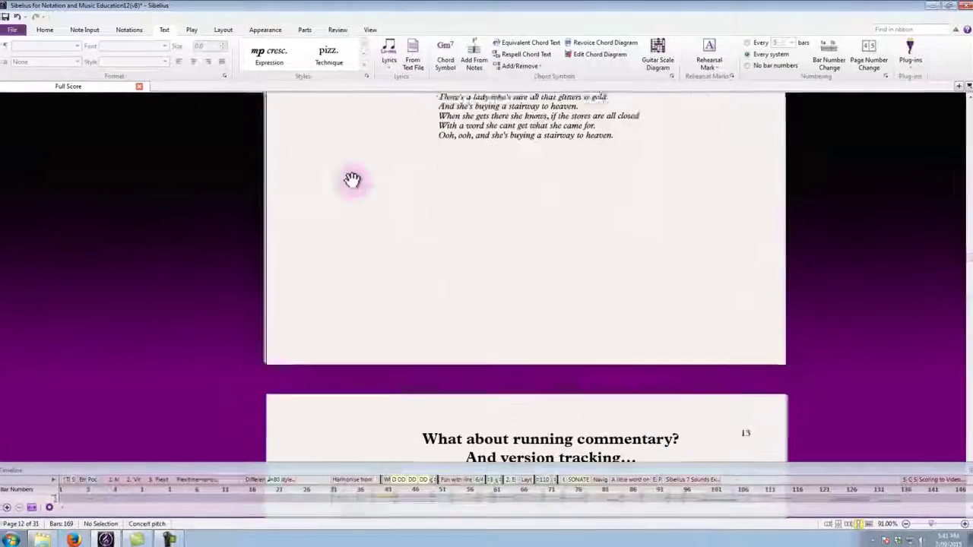